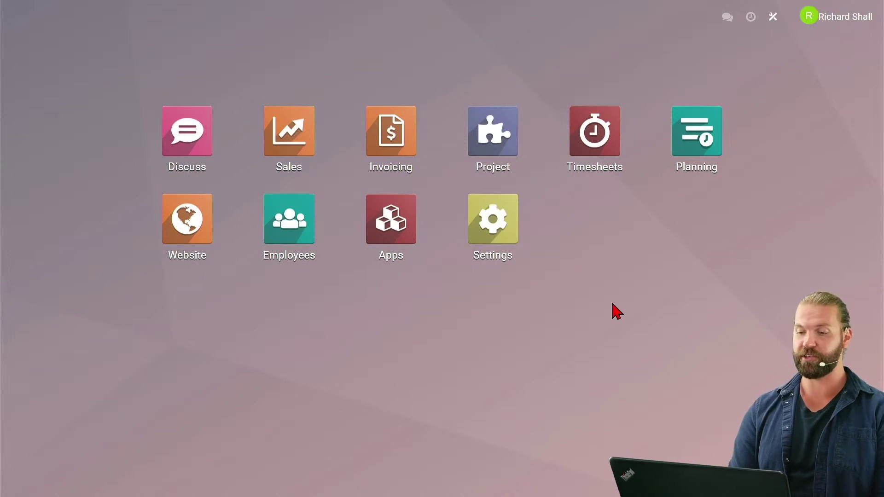
- Add an Inspection stage to the projects board and place it between In Progress and Done
{"action": "left_click", "coordinate": [491, 150]}
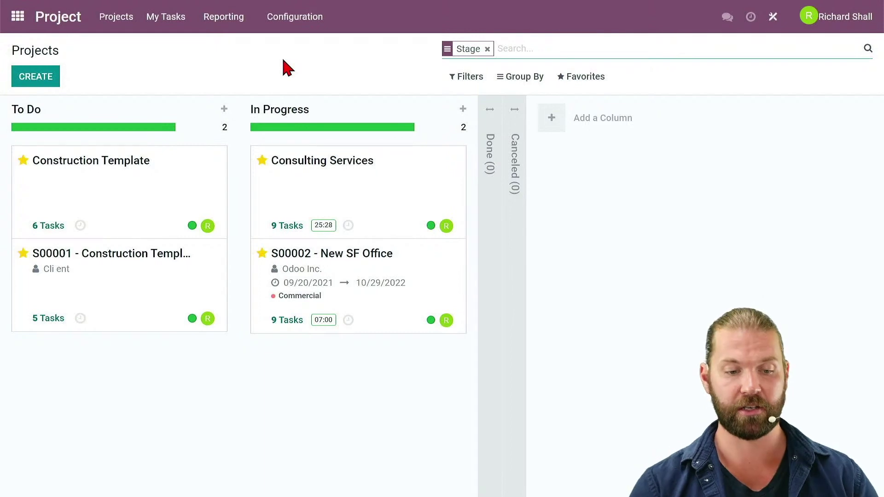
{"action": "left_click", "coordinate": [561, 129]}
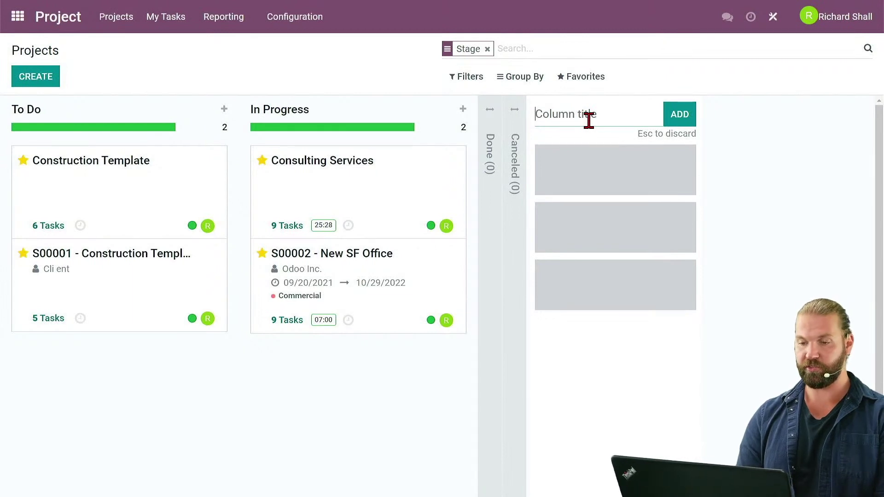
{"action": "type", "text": "Inspection"}
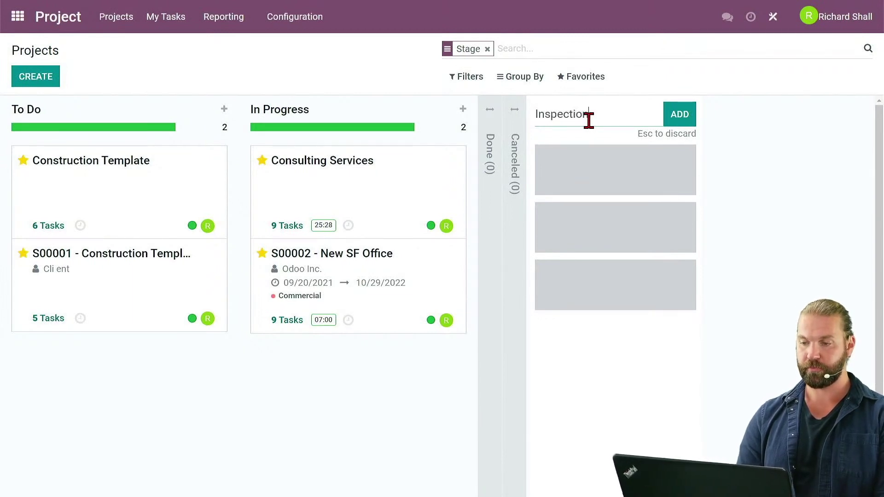
{"action": "key", "text": "Return"}
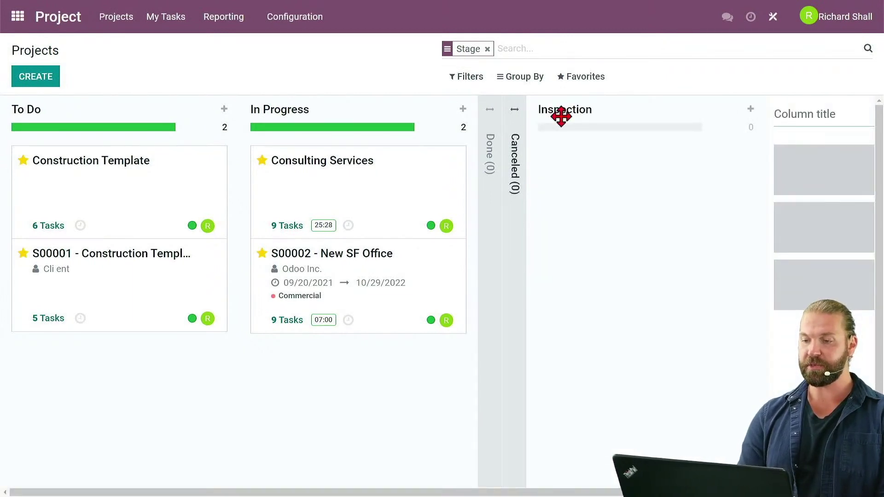
{"action": "left_click_drag", "start_coordinate": [598, 112], "coordinate": [481, 106]}
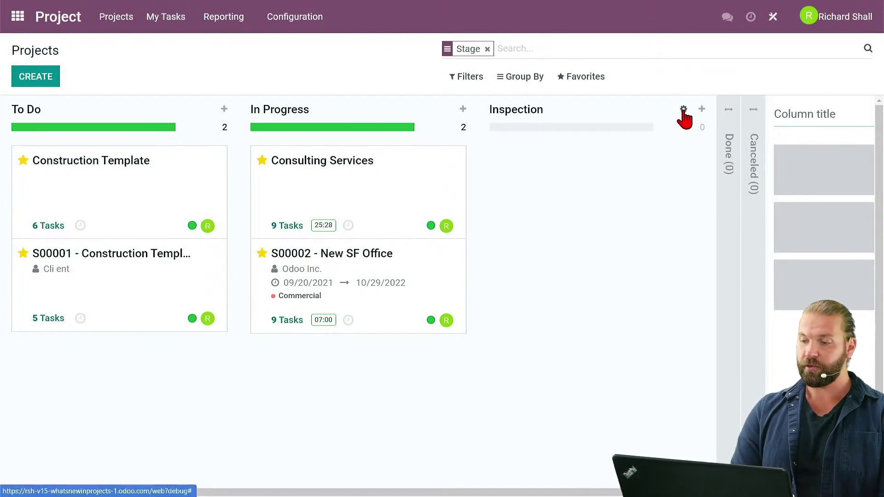
- Set the Inspection stage to be folded in Kanban, save it, and fold its column on the board
{"action": "left_click", "coordinate": [684, 111]}
{"action": "left_click", "coordinate": [694, 160]}
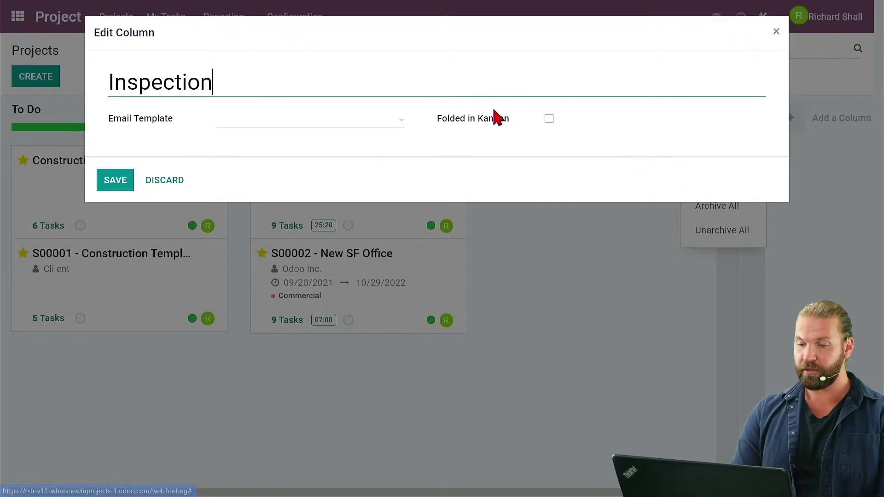
{"action": "left_click", "coordinate": [548, 119]}
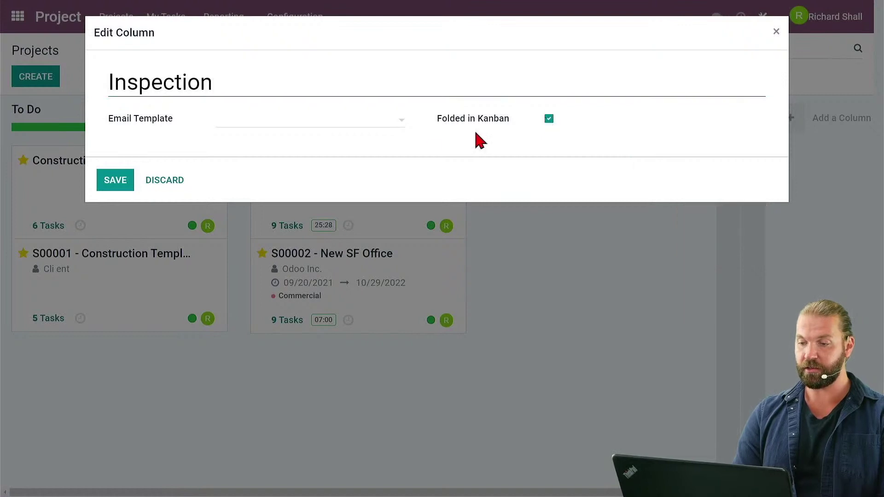
{"action": "left_click", "coordinate": [104, 188]}
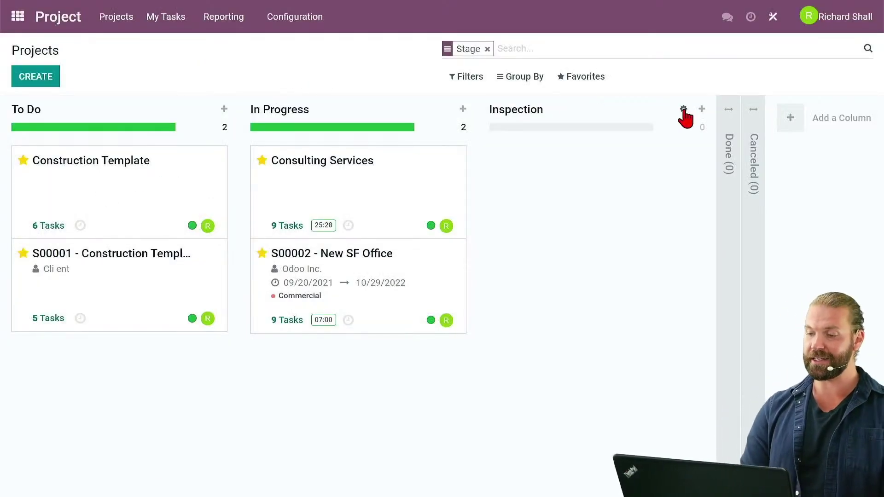
{"action": "left_click", "coordinate": [683, 109]}
{"action": "left_click", "coordinate": [696, 133]}
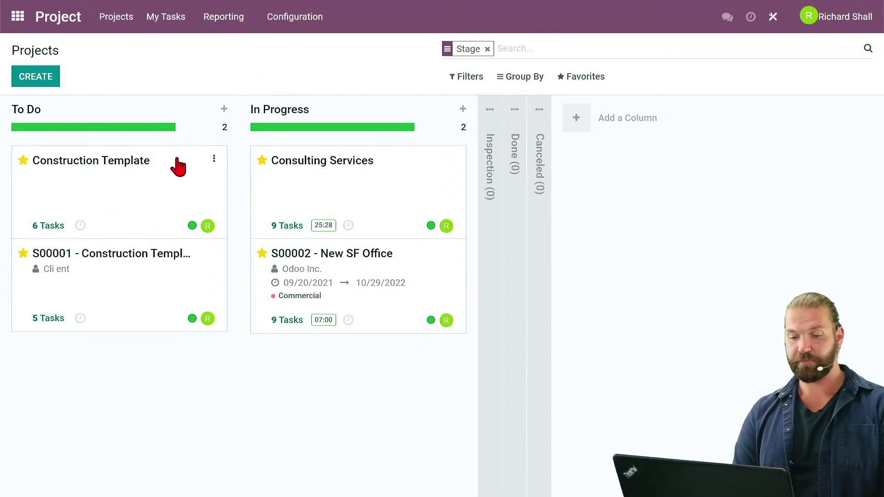
- Examine the Construction Template project's card options and its task board, and return to the projects overview
{"action": "left_click", "coordinate": [213, 165]}
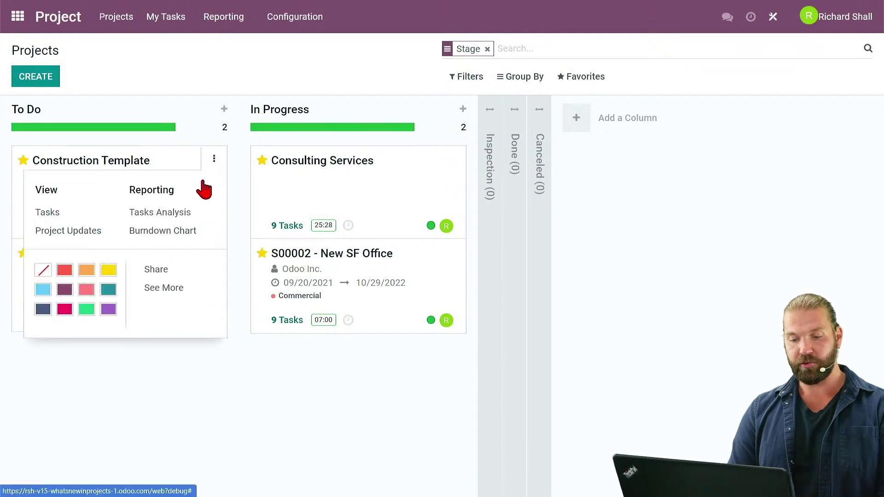
{"action": "left_click", "coordinate": [167, 290]}
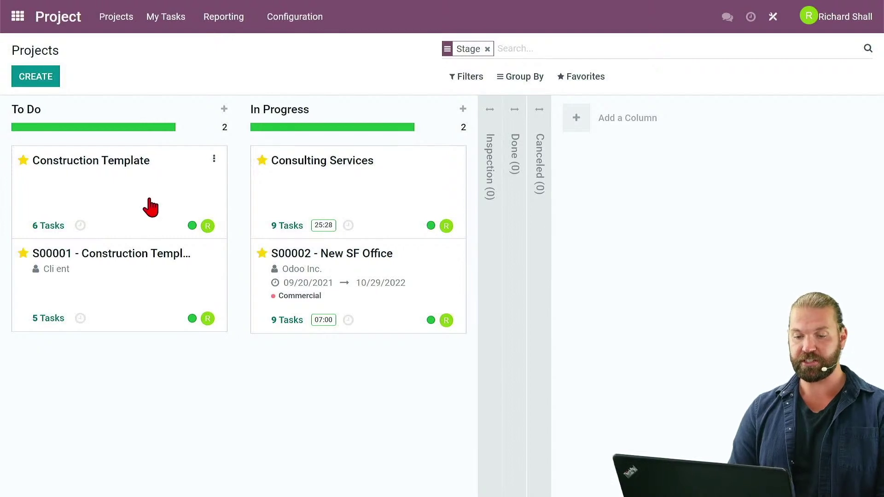
{"action": "left_click", "coordinate": [215, 163]}
{"action": "left_click", "coordinate": [173, 290]}
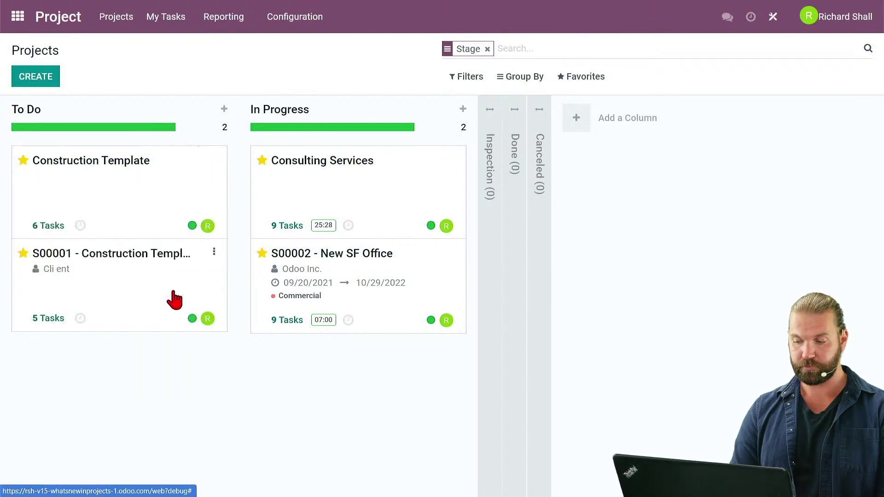
{"action": "left_click", "coordinate": [160, 197]}
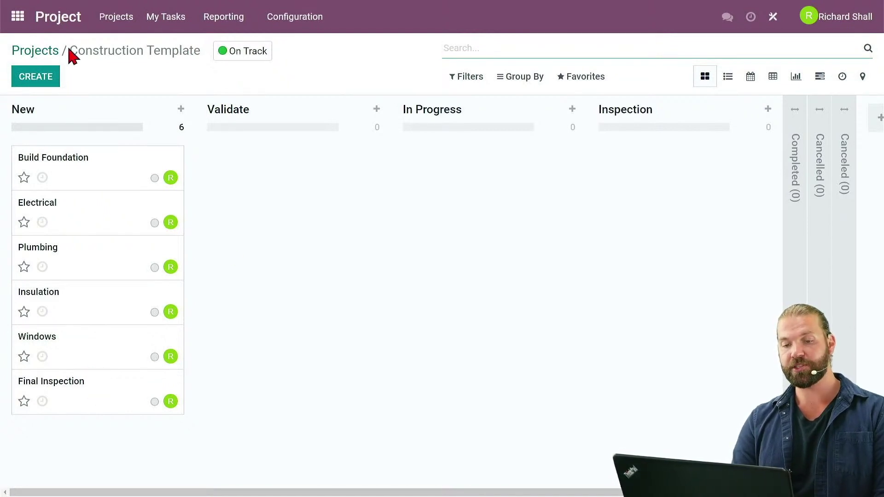
{"action": "left_click", "coordinate": [31, 58]}
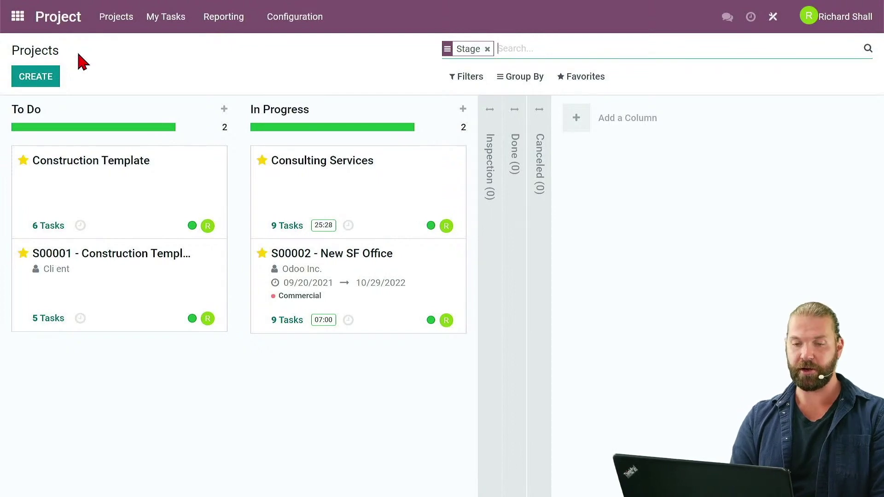
- Find the Sales products list from the home screen and open the Construction Services product
{"action": "left_click", "coordinate": [21, 21]}
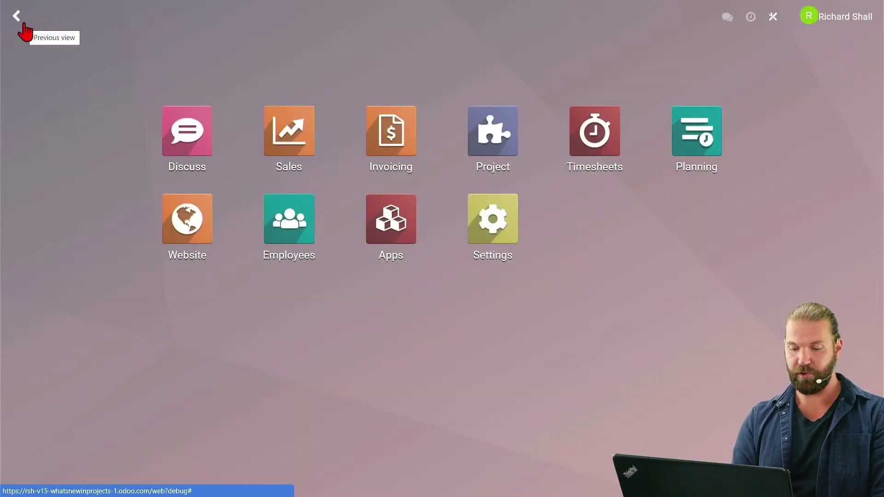
{"action": "type", "text": "produc"}
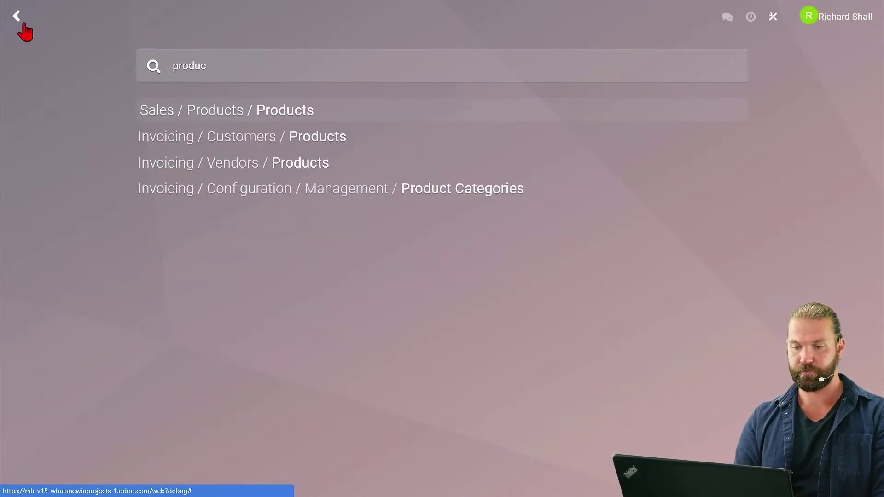
{"action": "key", "text": "Return"}
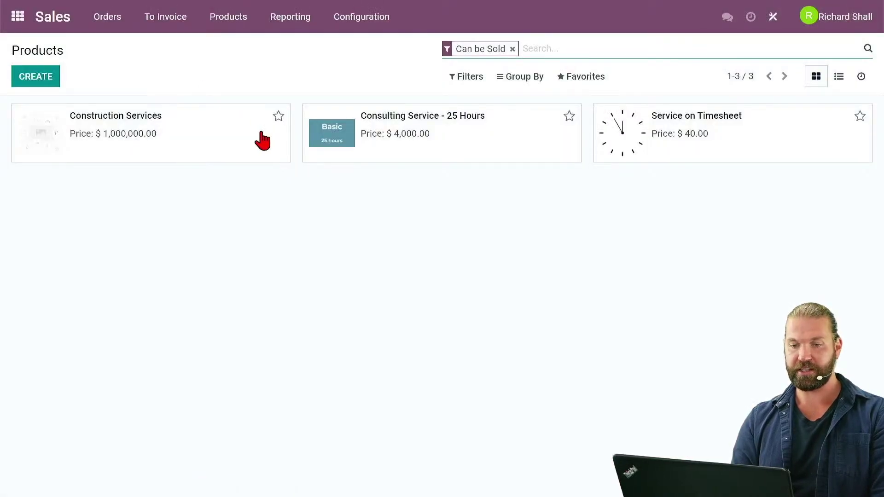
{"action": "left_click", "coordinate": [196, 133]}
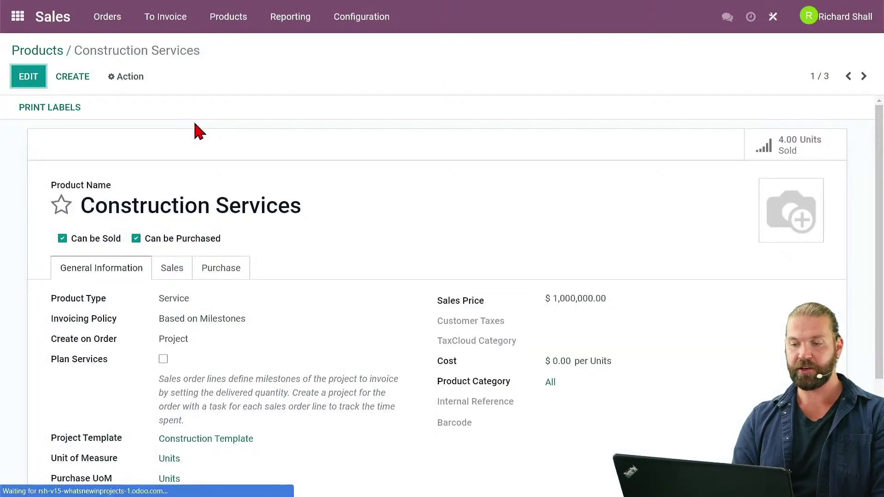
- Edit the Construction Services product and select Project as what it creates on order
{"action": "left_click", "coordinate": [39, 84]}
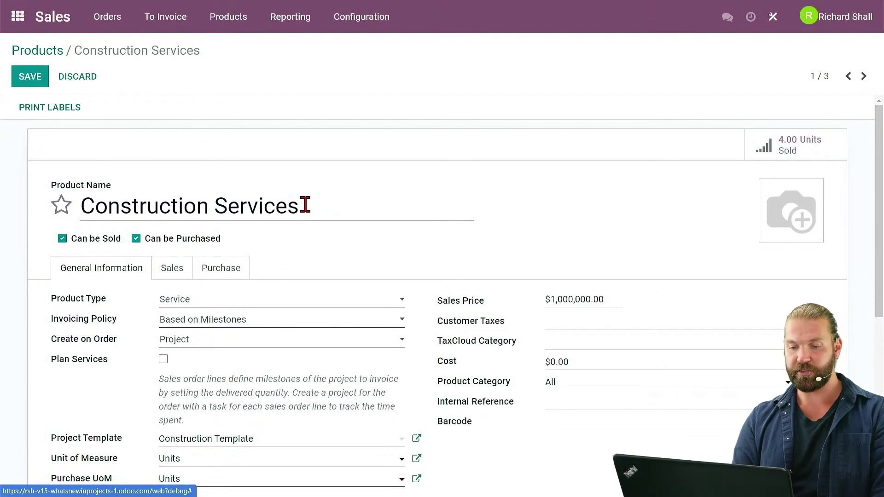
{"action": "scroll", "coordinate": [324, 232], "scroll_direction": "down", "scroll_amount": 2}
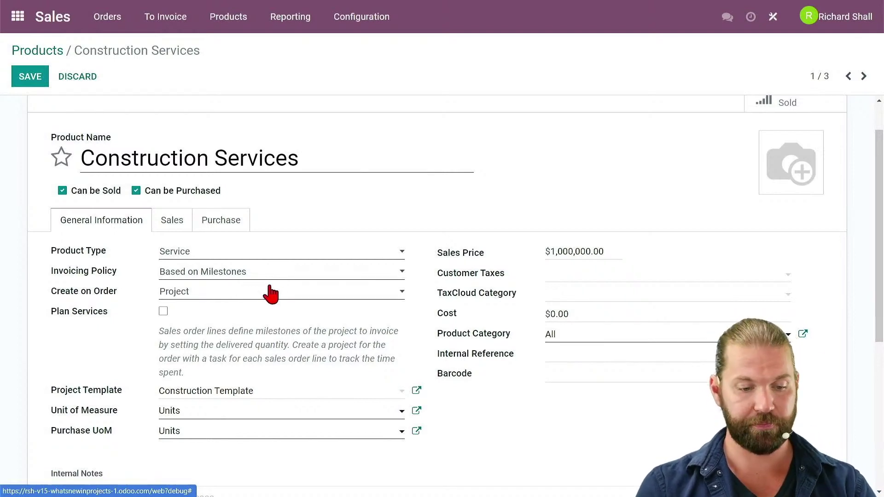
{"action": "scroll", "coordinate": [246, 310], "scroll_direction": "down", "scroll_amount": 1}
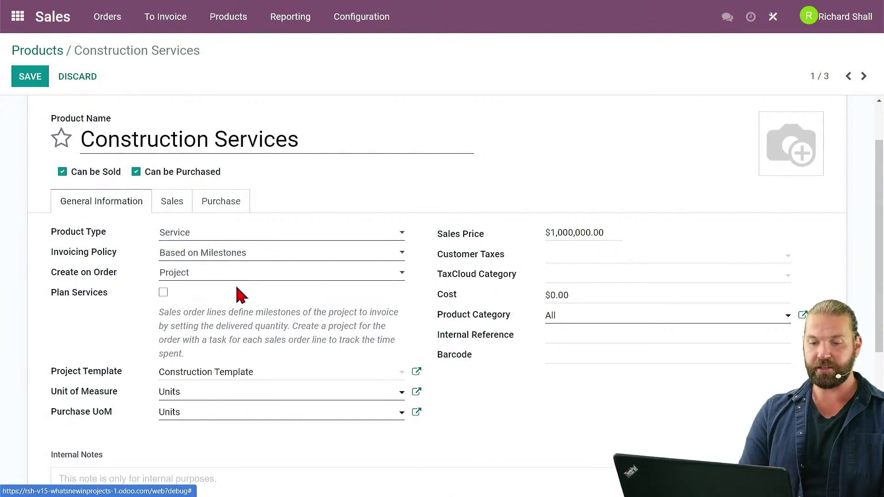
{"action": "left_click", "coordinate": [259, 276]}
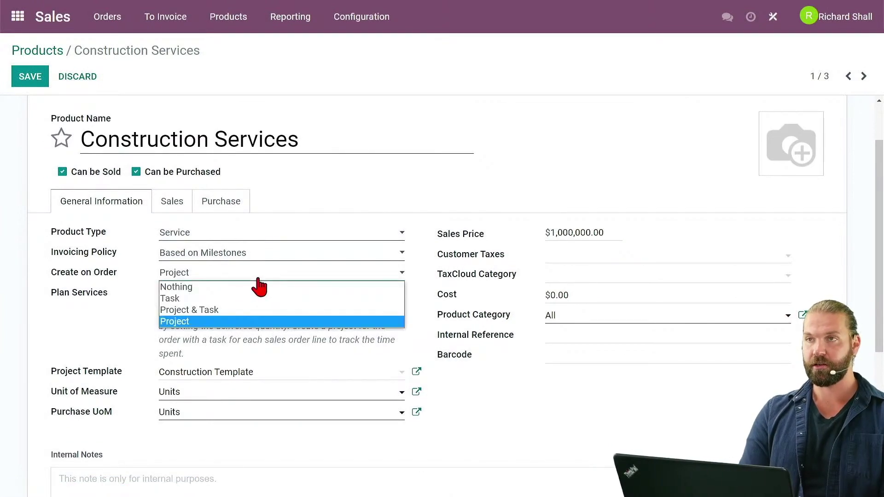
{"action": "left_click", "coordinate": [226, 321]}
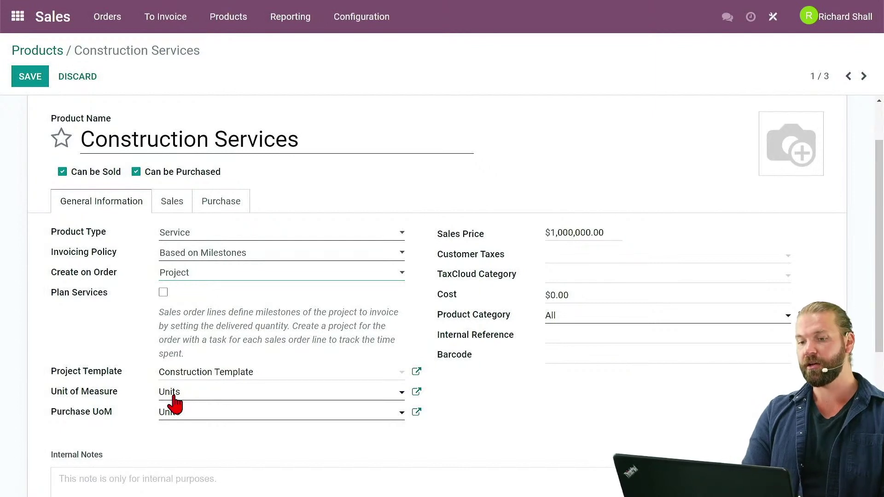
- Try an hour-based unit of measure for the product and set the unit back to Units
{"action": "left_click", "coordinate": [196, 396]}
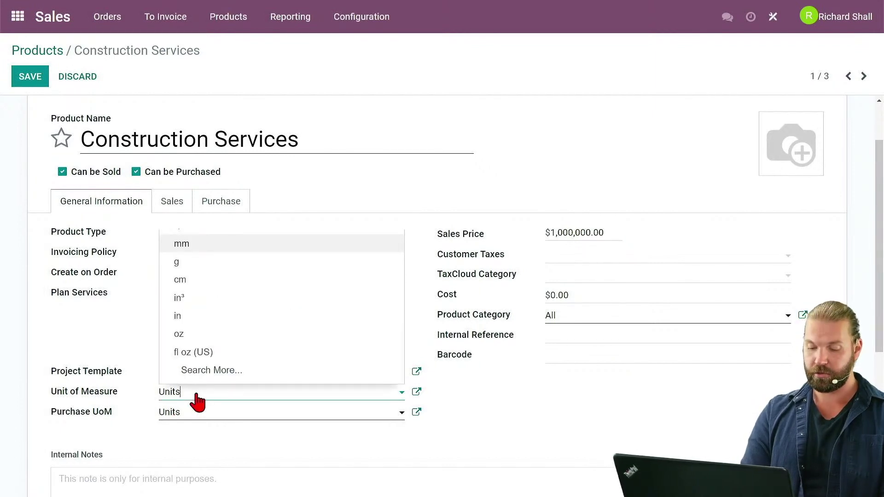
{"action": "type", "text": "hour"}
{"action": "key", "text": "ctrl+a"}
{"action": "type", "text": "hour"}
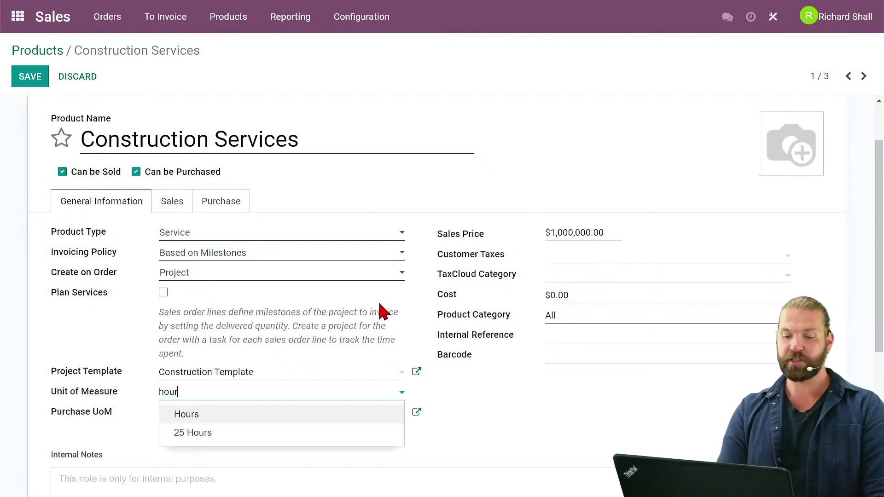
{"action": "key", "text": "ctrl+a"}
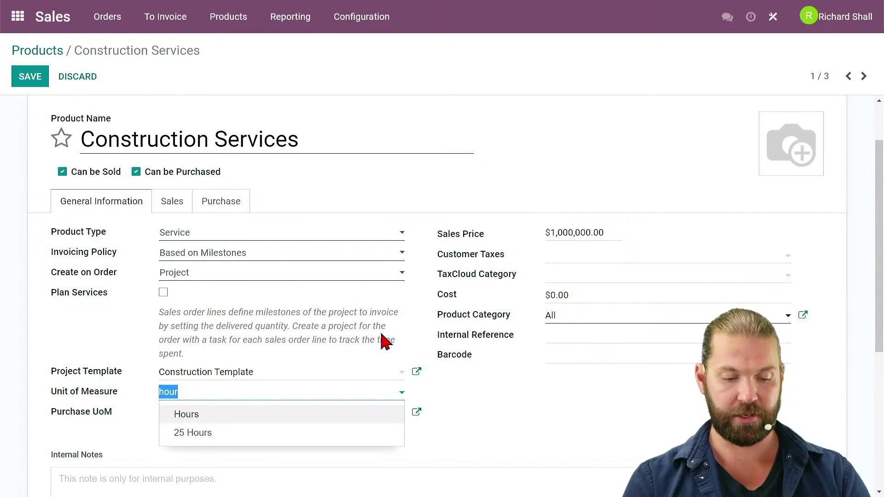
{"action": "key", "text": "BackSpace"}
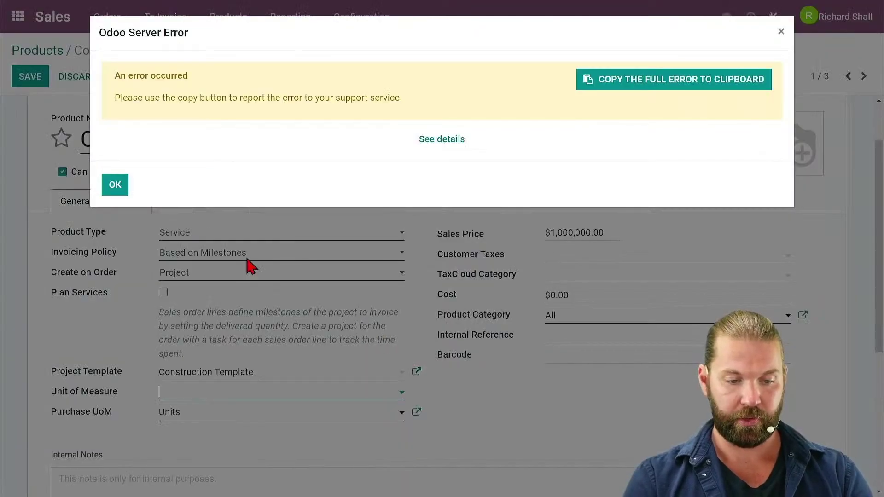
{"action": "left_click", "coordinate": [109, 189]}
{"action": "left_click", "coordinate": [204, 395]}
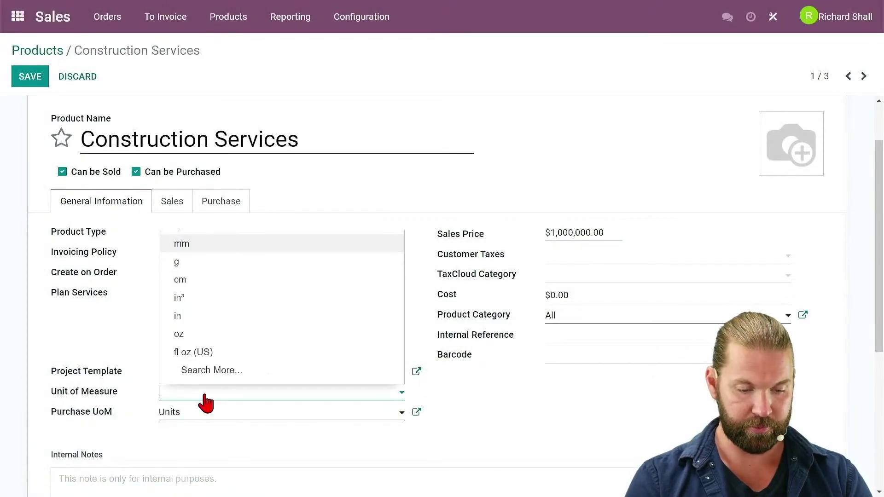
{"action": "type", "text": "un"}
{"action": "left_click", "coordinate": [185, 415]}
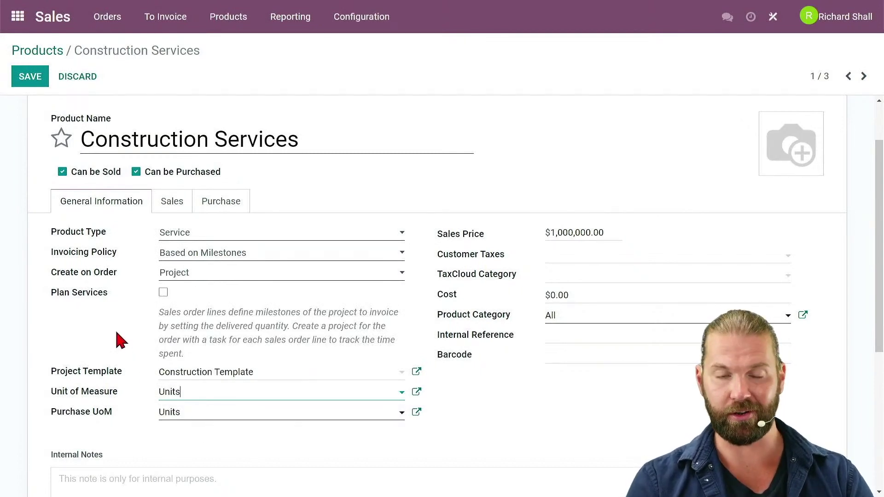
- Check the product's sales price and cost, and save the Construction Services product
{"action": "scroll", "coordinate": [118, 332], "scroll_direction": "up", "scroll_amount": 1}
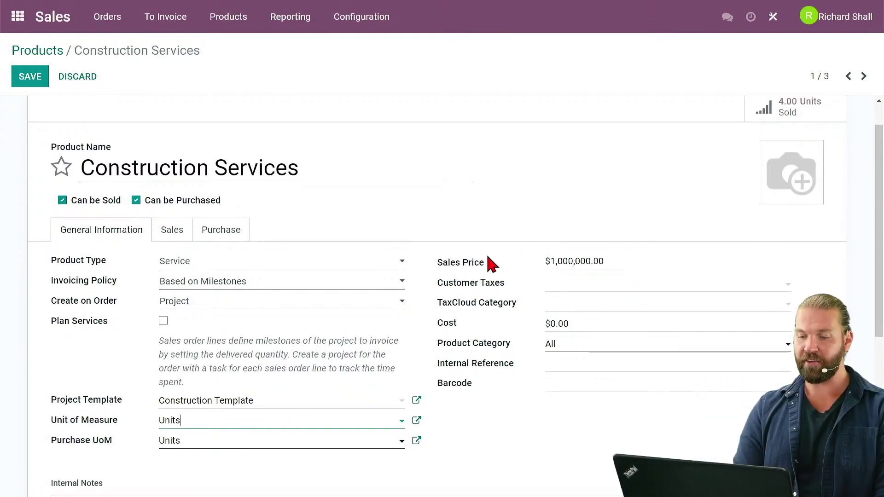
{"action": "left_click_drag", "start_coordinate": [603, 260], "coordinate": [549, 261]}
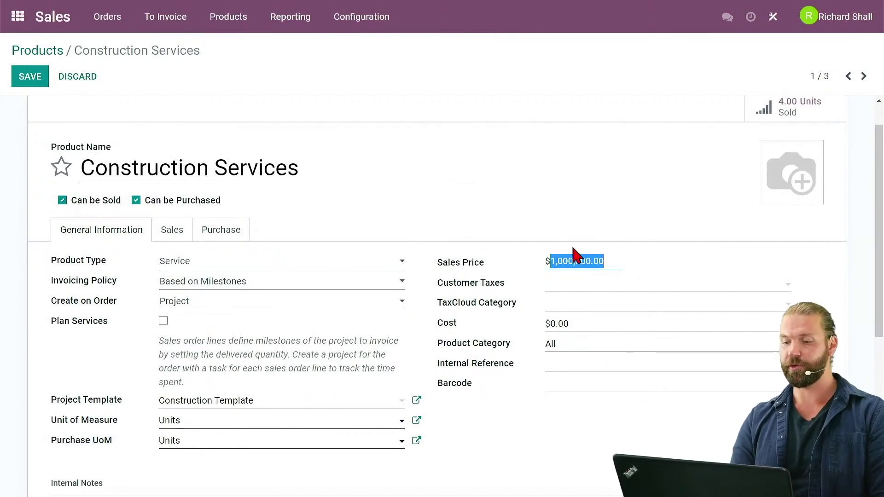
{"action": "left_click", "coordinate": [571, 318]}
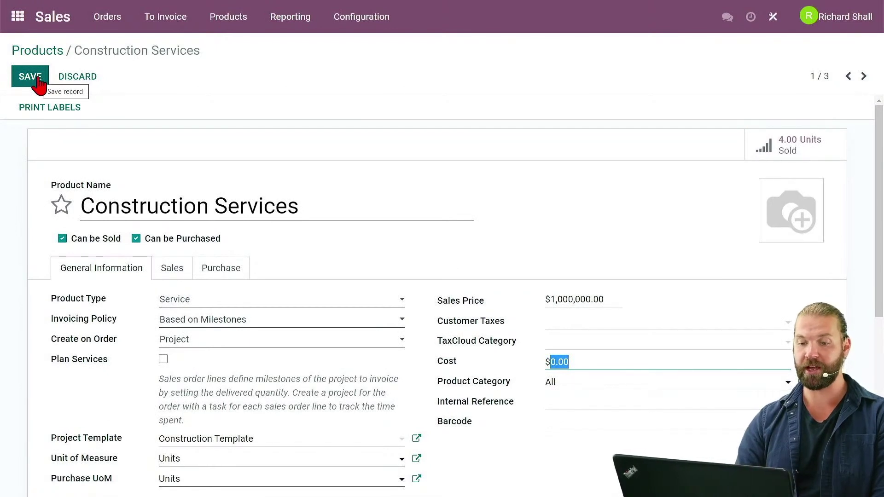
{"action": "left_click", "coordinate": [39, 79]}
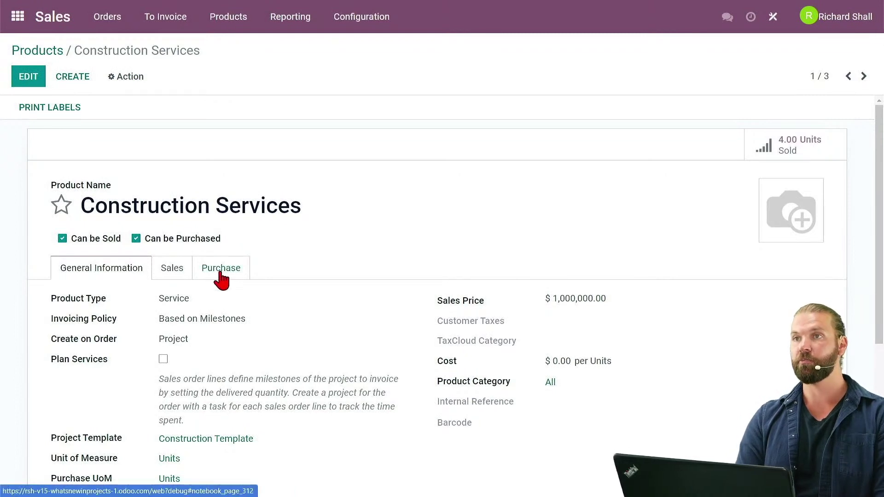
- Create a new quotation from the Quotations list and create Quickbooks as its customer
{"action": "left_click", "coordinate": [60, 28]}
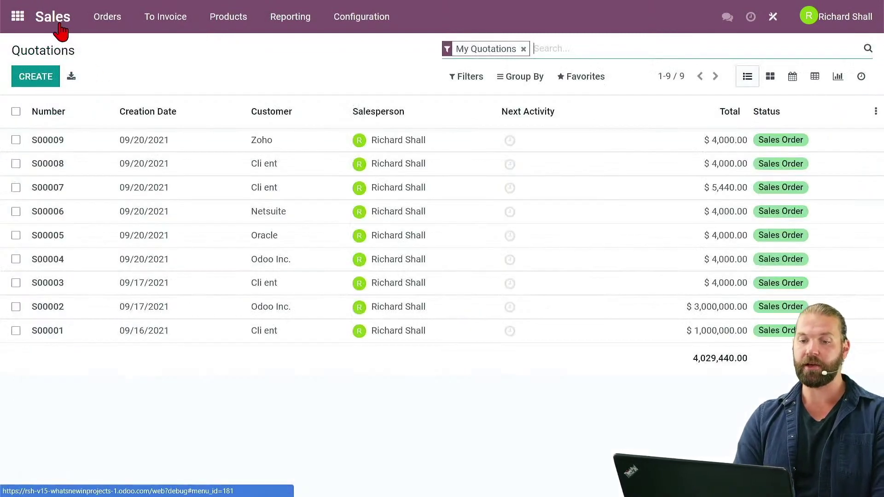
{"action": "left_click", "coordinate": [59, 76]}
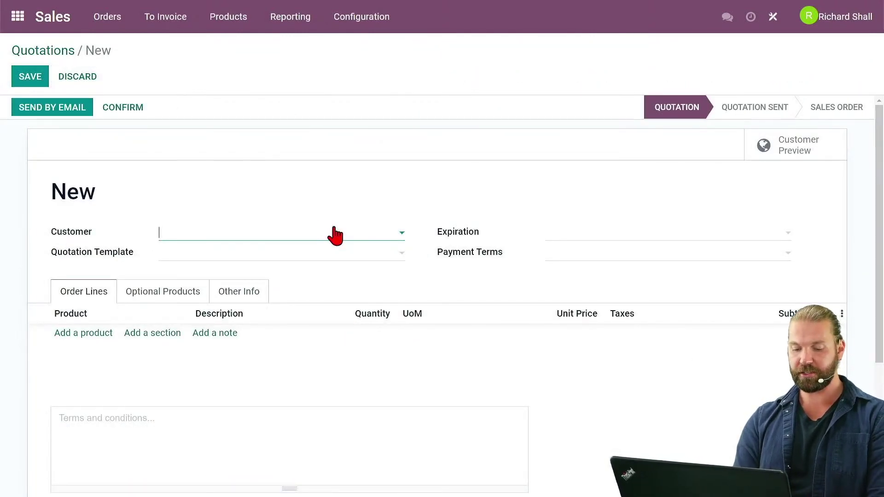
{"action": "type", "text": "Quickbook"}
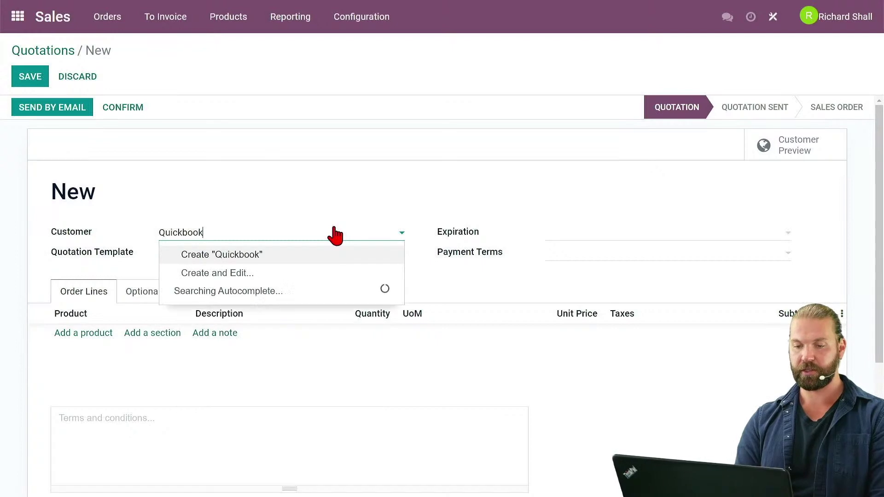
{"action": "type", "text": "s"}
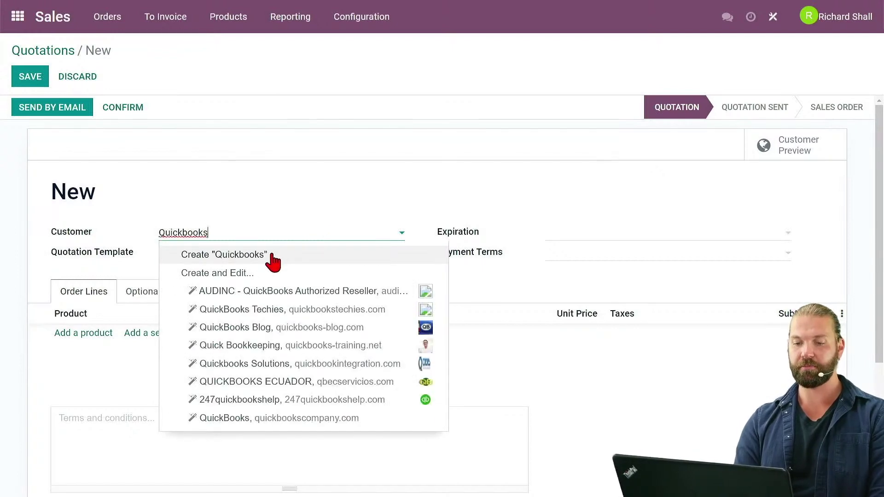
{"action": "left_click", "coordinate": [271, 258]}
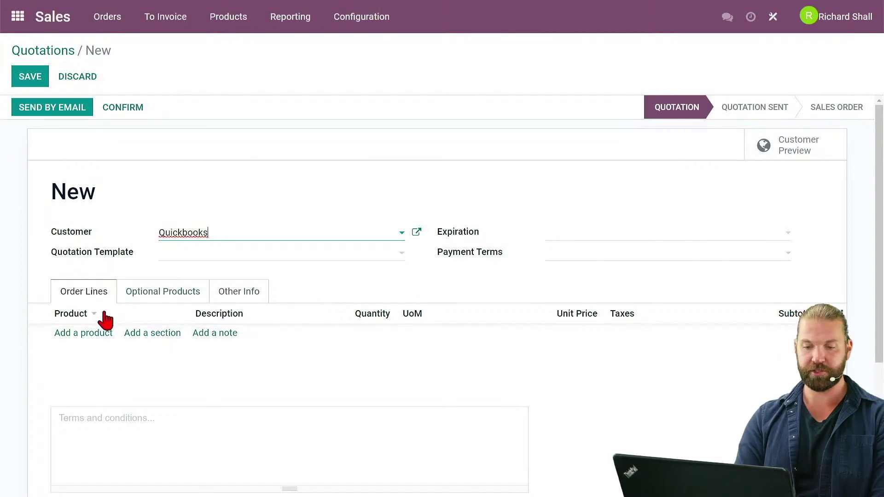
- Add 3 units of Construction Services to the quotation's order lines and confirm it as a sales order
{"action": "left_click", "coordinate": [92, 333]}
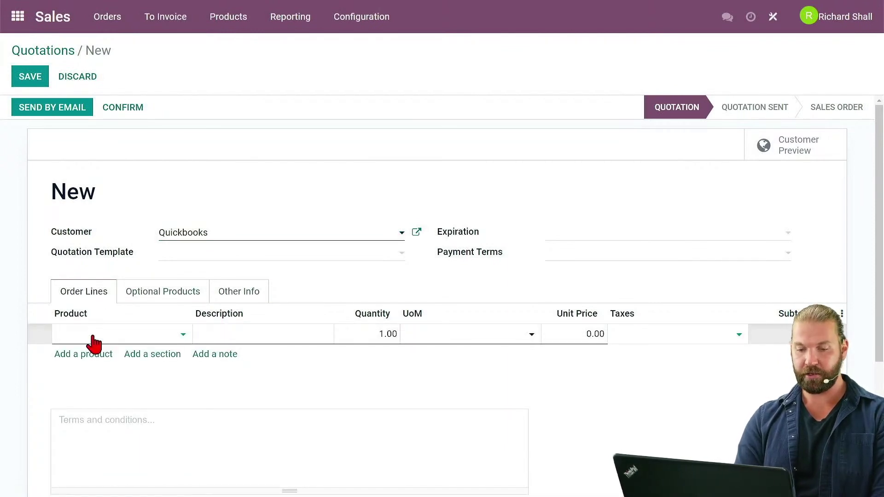
{"action": "left_click", "coordinate": [93, 338]}
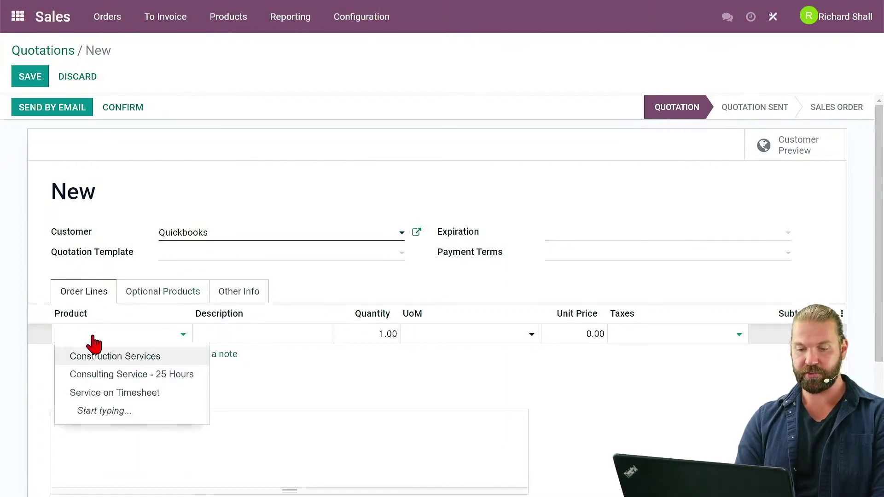
{"action": "left_click", "coordinate": [115, 370]}
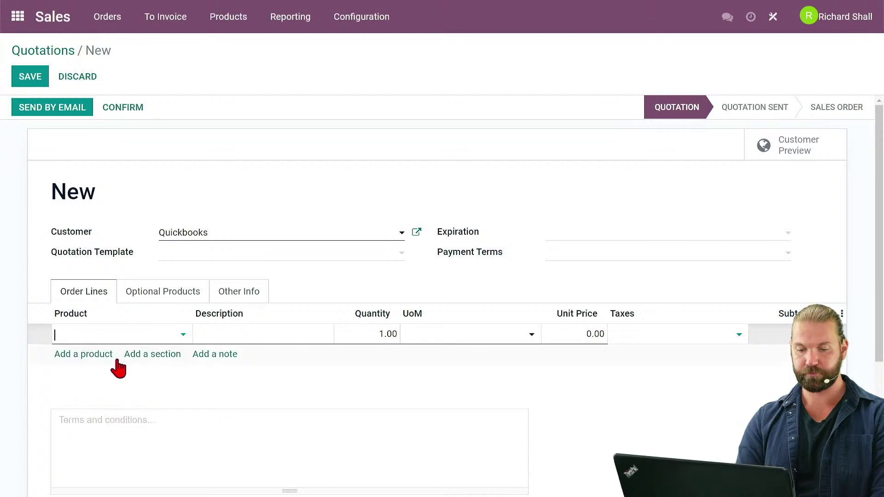
{"action": "left_click", "coordinate": [376, 335]}
{"action": "type", "text": "3"}
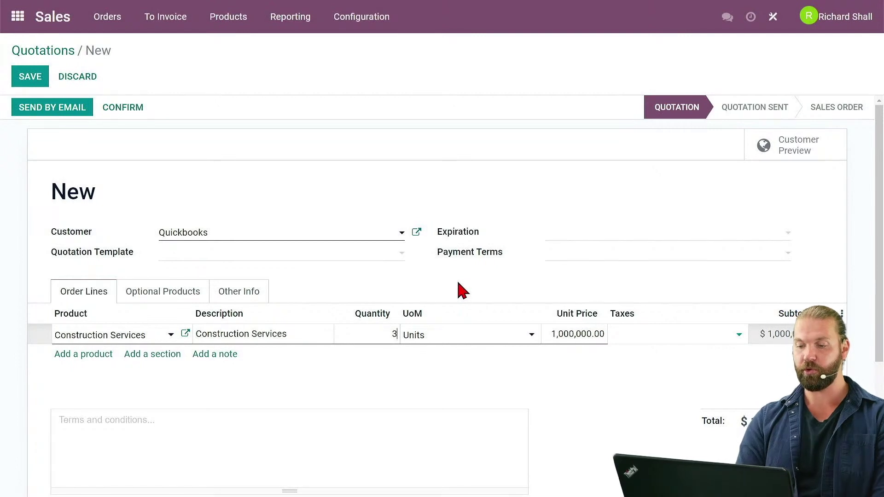
{"action": "left_click", "coordinate": [441, 290]}
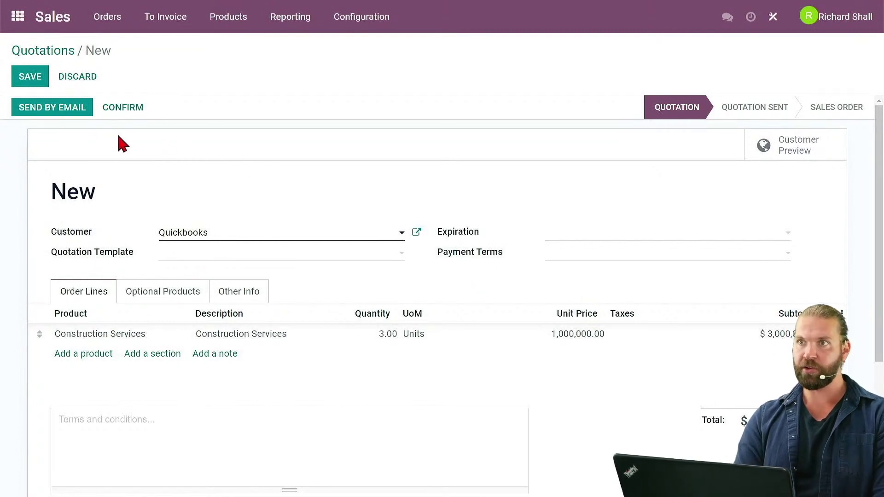
{"action": "left_click", "coordinate": [132, 111]}
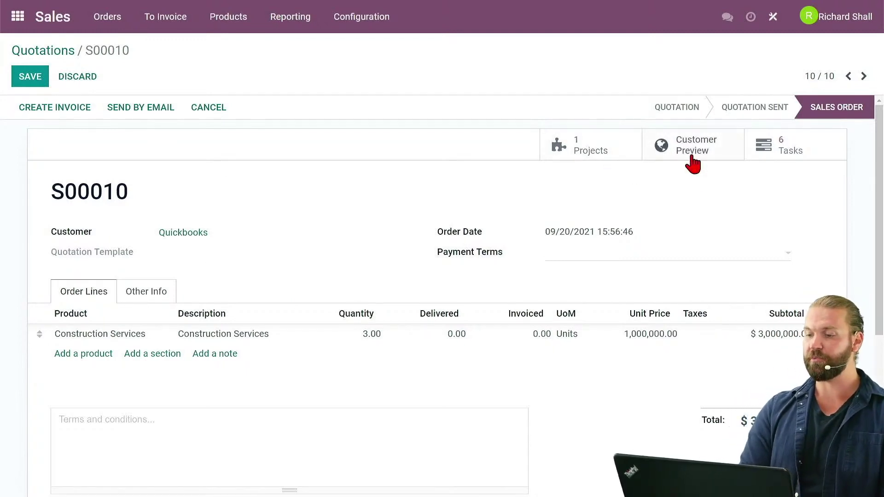
- View the sales order's tasks, then switch to the Project app and examine the new Quickbooks project's task stages
{"action": "left_click", "coordinate": [827, 161]}
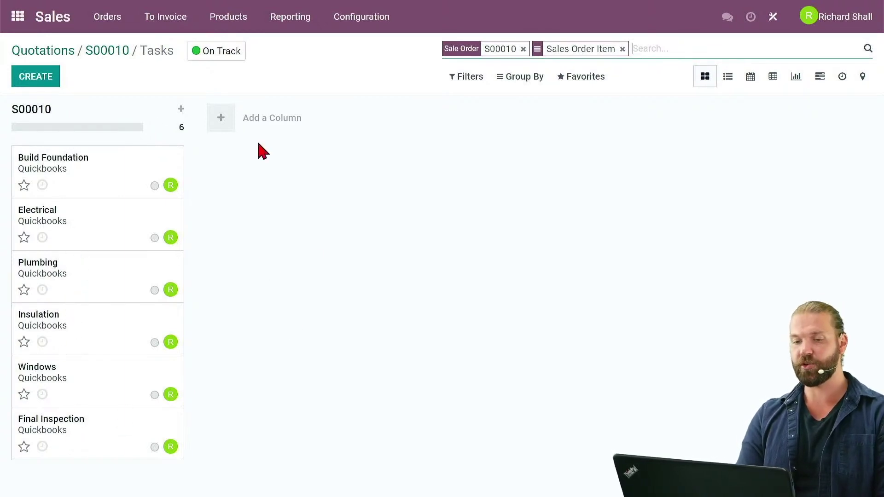
{"action": "left_click", "coordinate": [21, 30]}
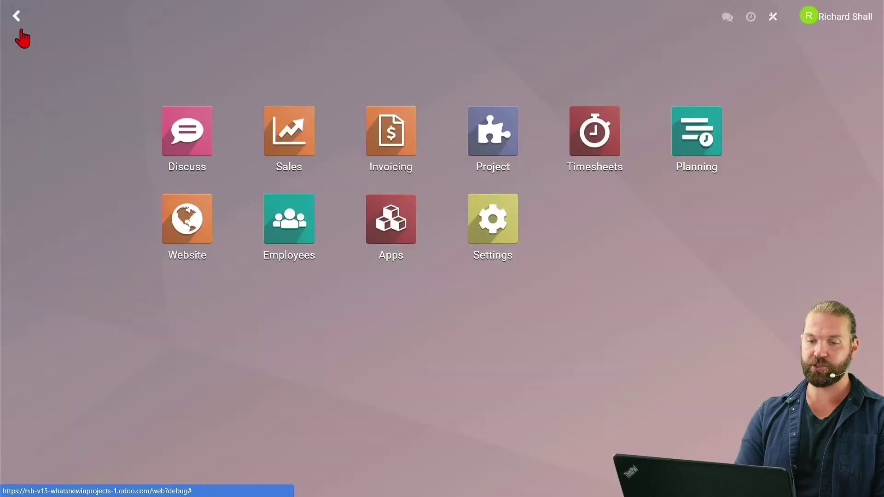
{"action": "type", "text": "proje"}
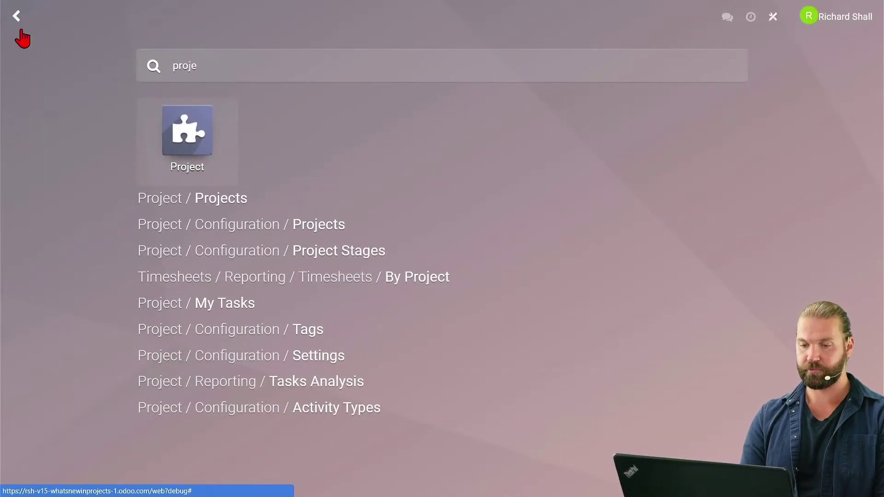
{"action": "key", "text": "Return"}
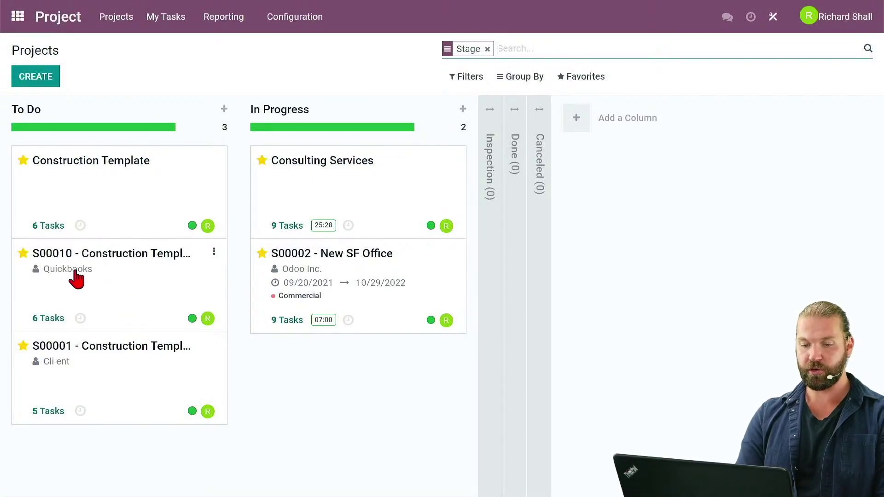
{"action": "left_click", "coordinate": [120, 290]}
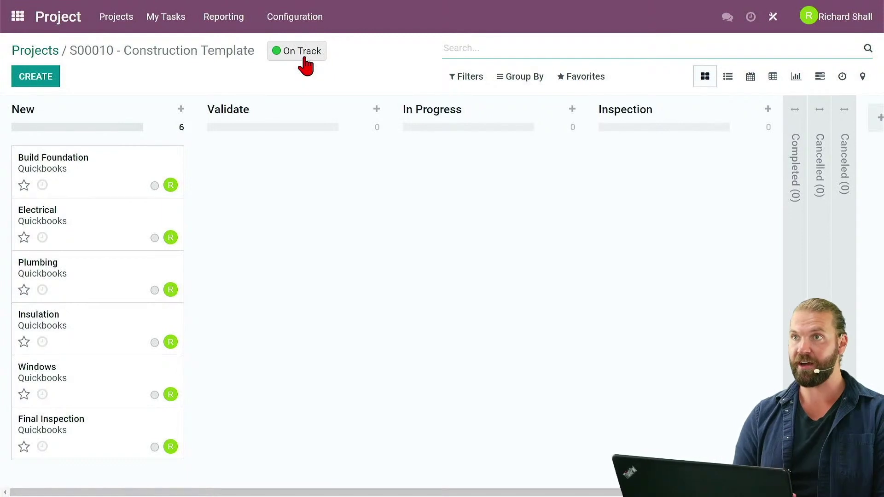
- Open the Quickbooks project's updates from the projects overview and examine its sold services, hours and profitability
{"action": "left_click", "coordinate": [41, 55]}
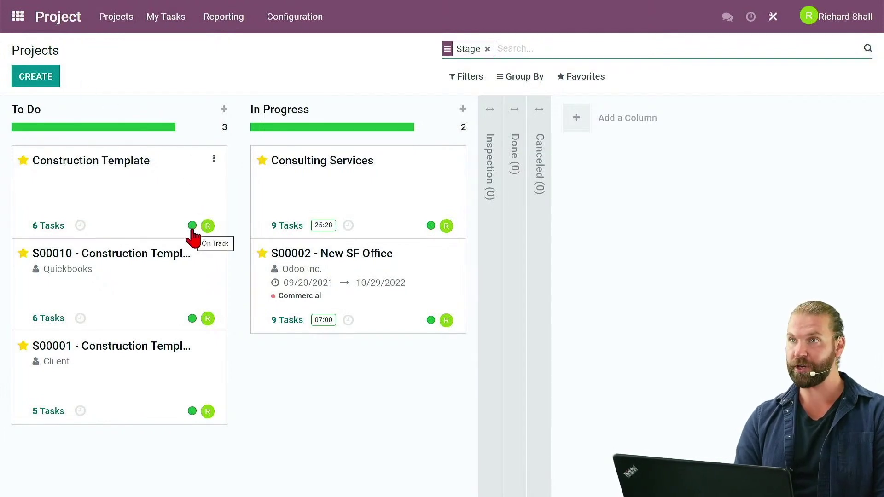
{"action": "left_click", "coordinate": [214, 253]}
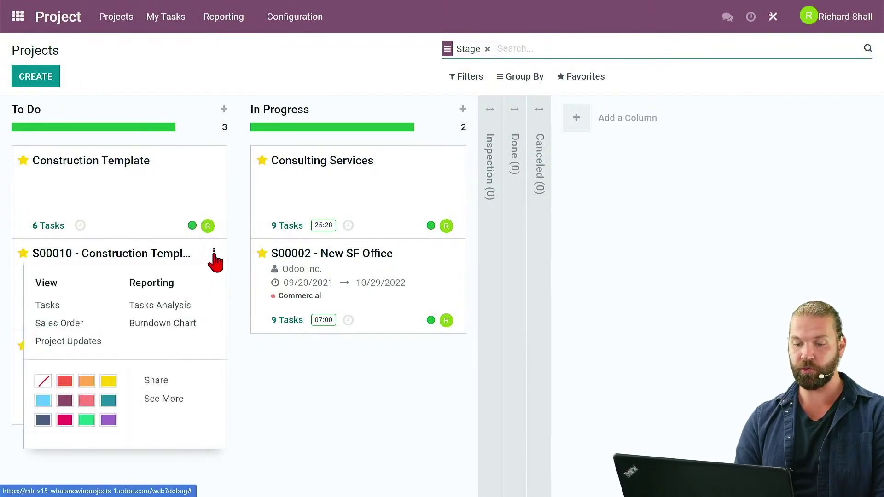
{"action": "left_click", "coordinate": [89, 351]}
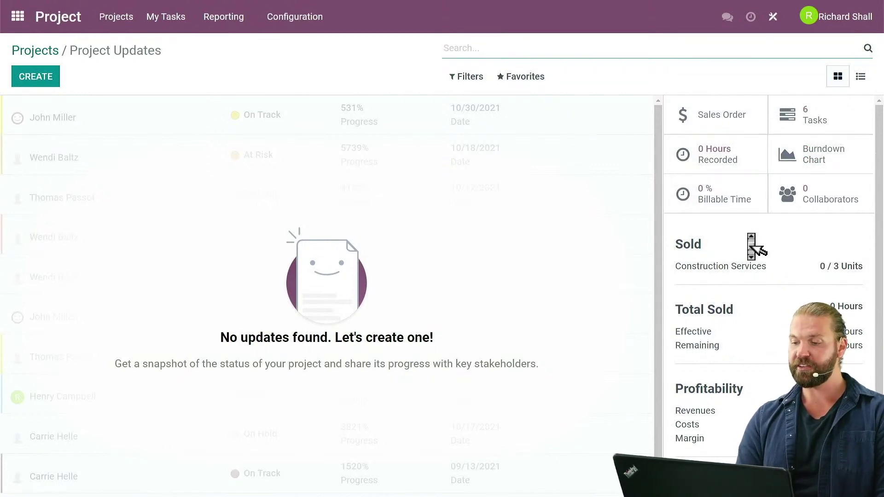
{"action": "scroll", "coordinate": [751, 242], "scroll_direction": "down", "scroll_amount": 1}
{"action": "left_click_drag", "start_coordinate": [770, 240], "coordinate": [678, 237]}
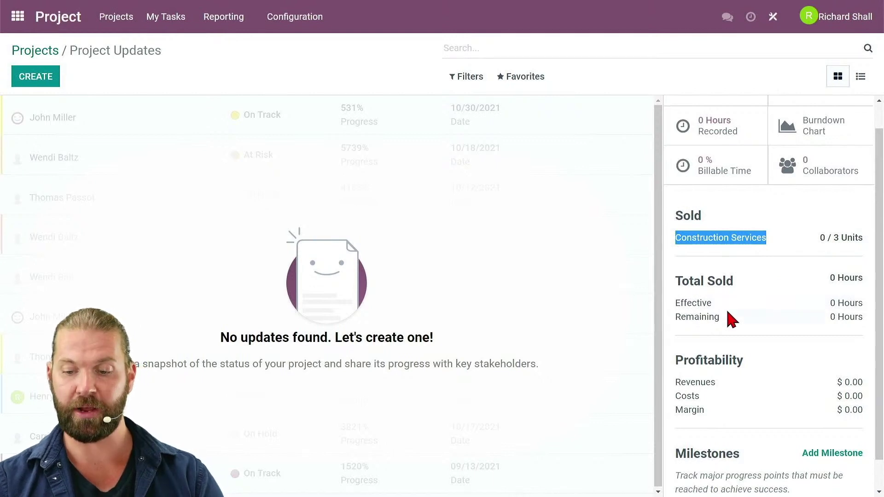
{"action": "scroll", "coordinate": [730, 322], "scroll_direction": "down", "scroll_amount": 1}
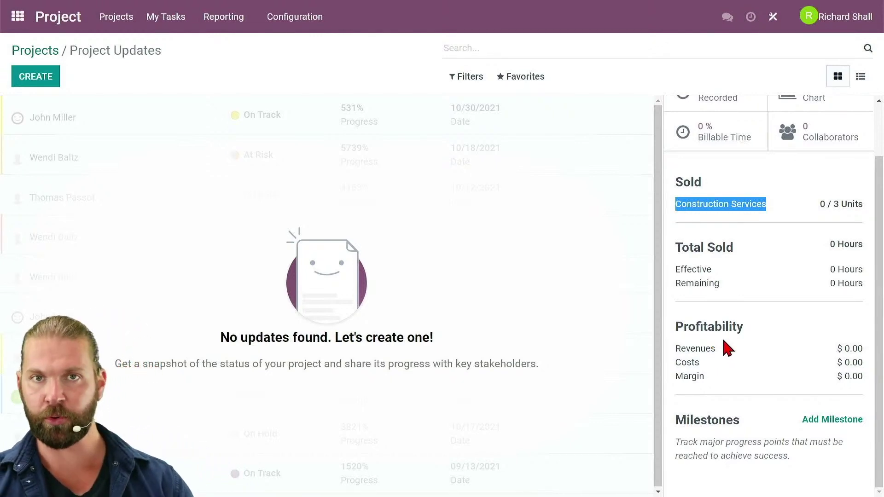
- Add a project milestone named "Tasks 1 & 2 completed" with the deadline 09/21/2021, and save it to start another
{"action": "left_click", "coordinate": [827, 420]}
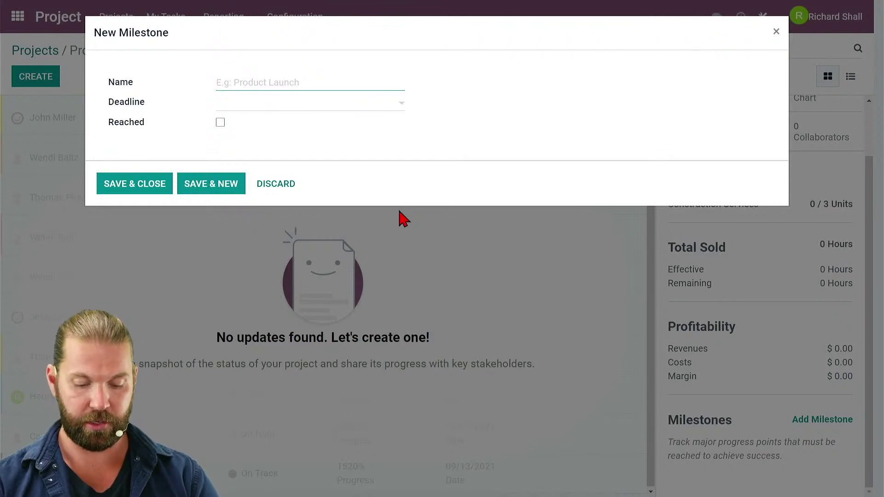
{"action": "type", "text": "Tasks 1 "}
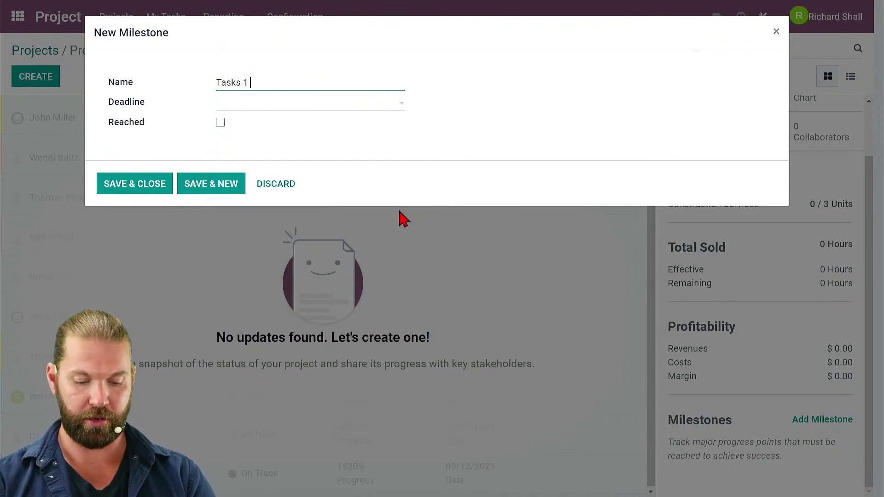
{"action": "type", "text": "& 2 completed"}
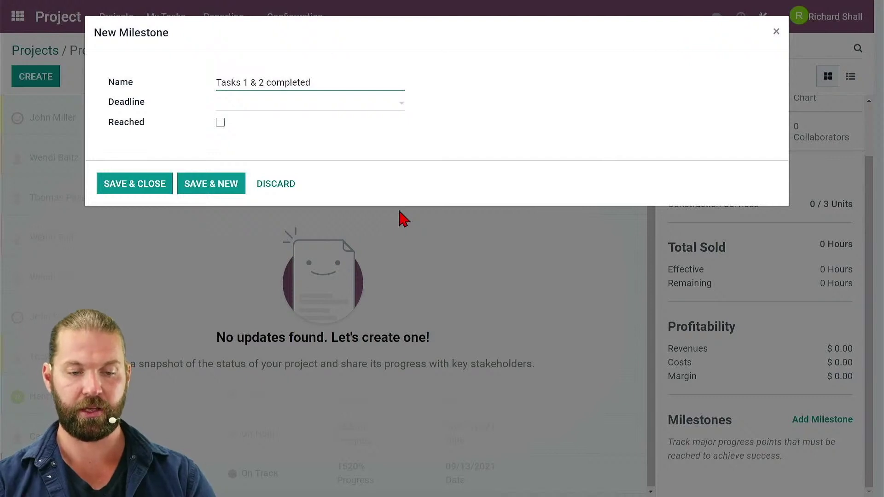
{"action": "left_click", "coordinate": [331, 112]}
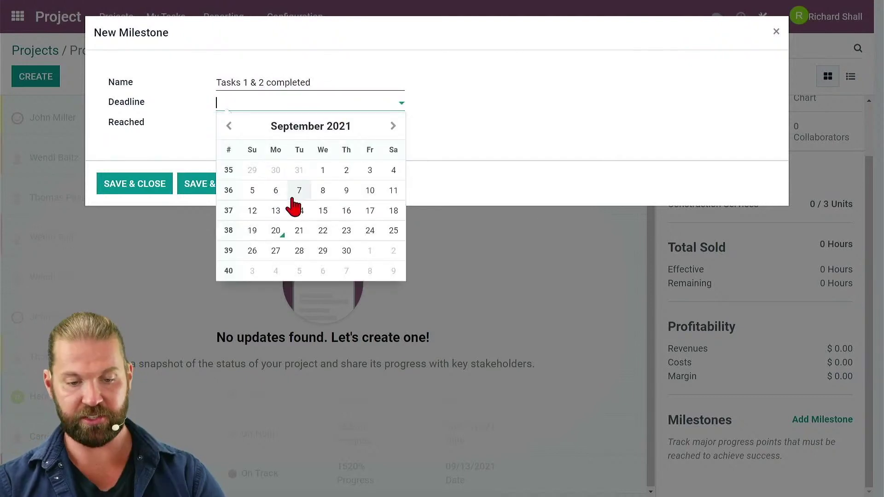
{"action": "left_click", "coordinate": [302, 233]}
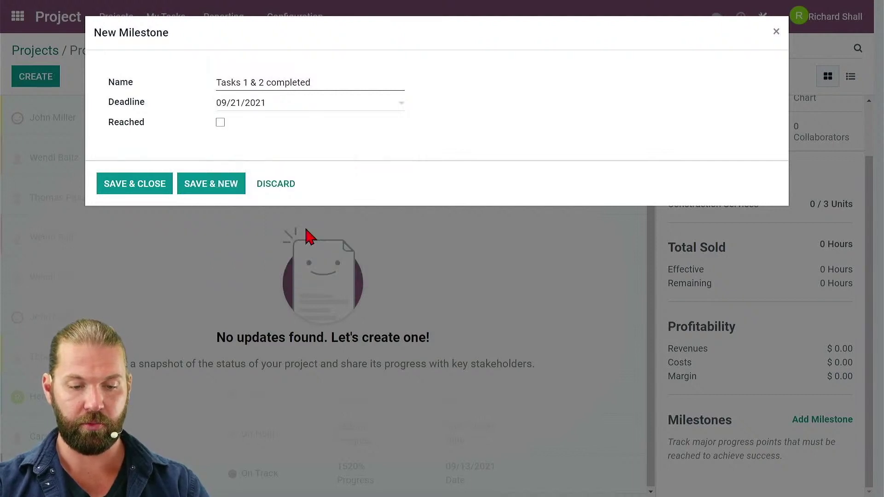
{"action": "left_click", "coordinate": [196, 186]}
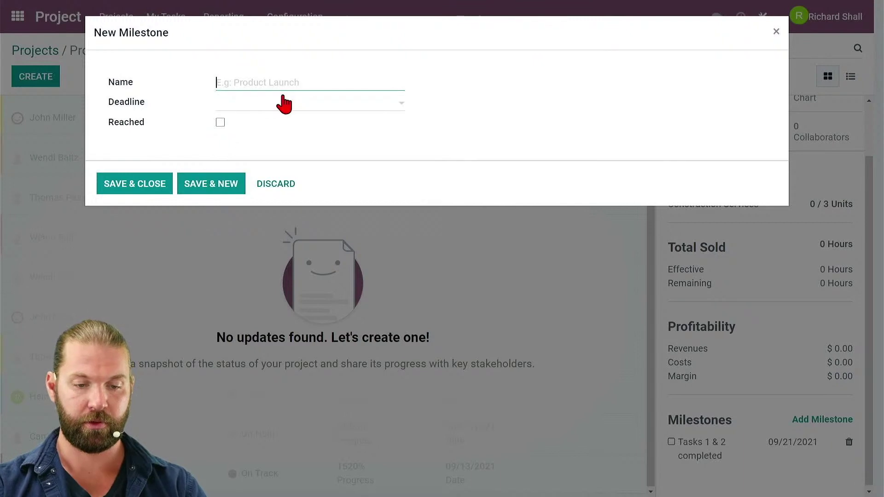
- Define a second milestone named "Tasks 3 & 4" with the deadline 09/22/2021, and save it to start another
{"action": "type", "text": "Tasks "}
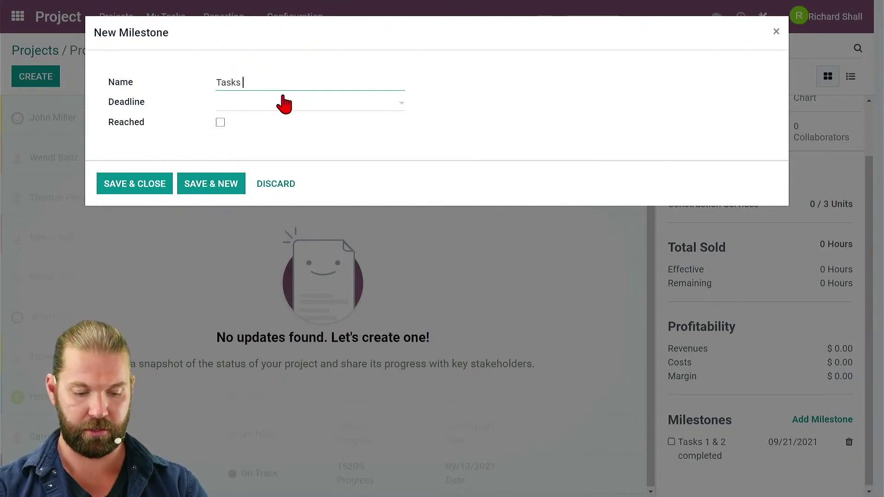
{"action": "type", "text": "3 & "}
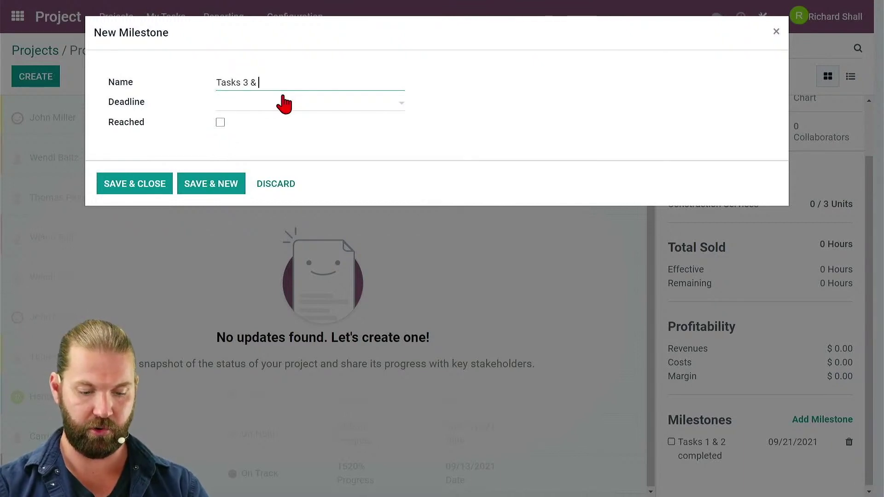
{"action": "type", "text": "4"}
{"action": "key", "text": "Tab"}
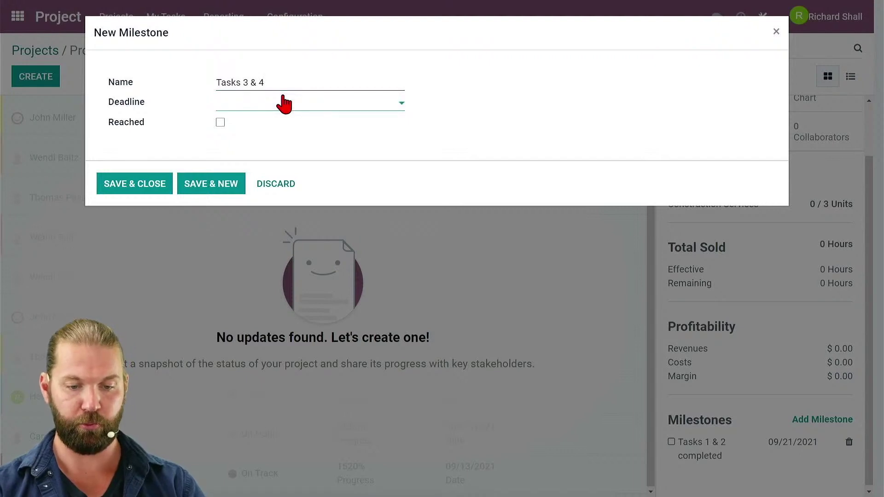
{"action": "left_click", "coordinate": [284, 105]}
{"action": "left_click", "coordinate": [320, 233]}
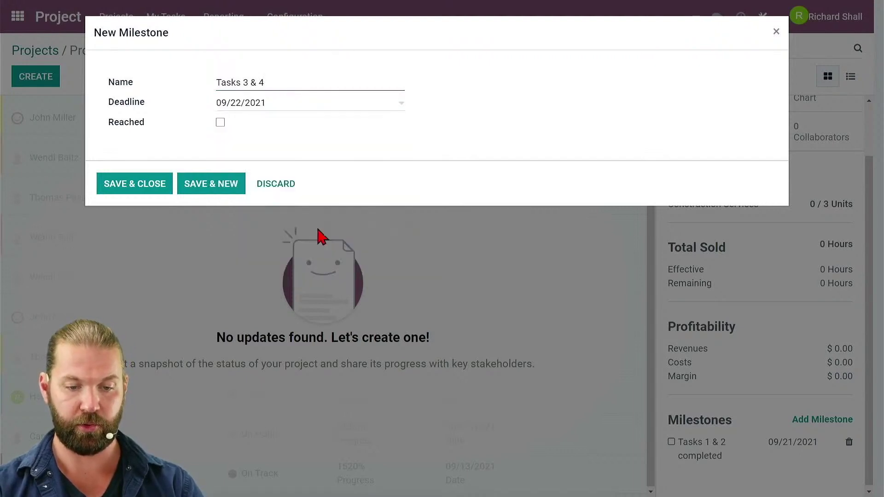
{"action": "left_click", "coordinate": [211, 186]}
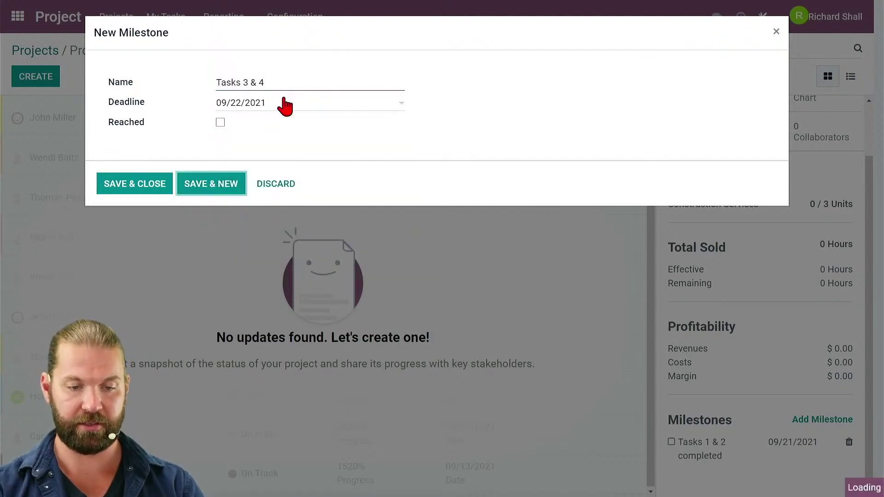
- Define a third milestone named "Tasks 5 & 6" with the deadline 09/23/2021, and save it to finish adding milestones
{"action": "type", "text": "Task"}
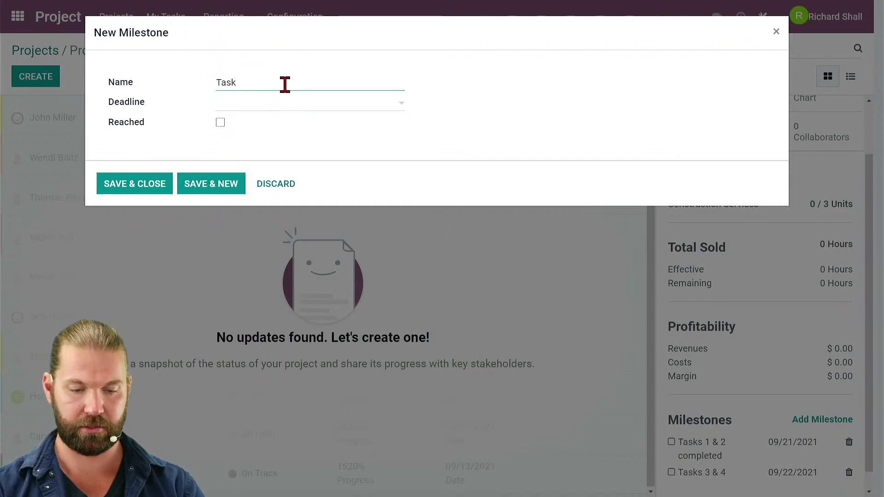
{"action": "type", "text": "s 5 "}
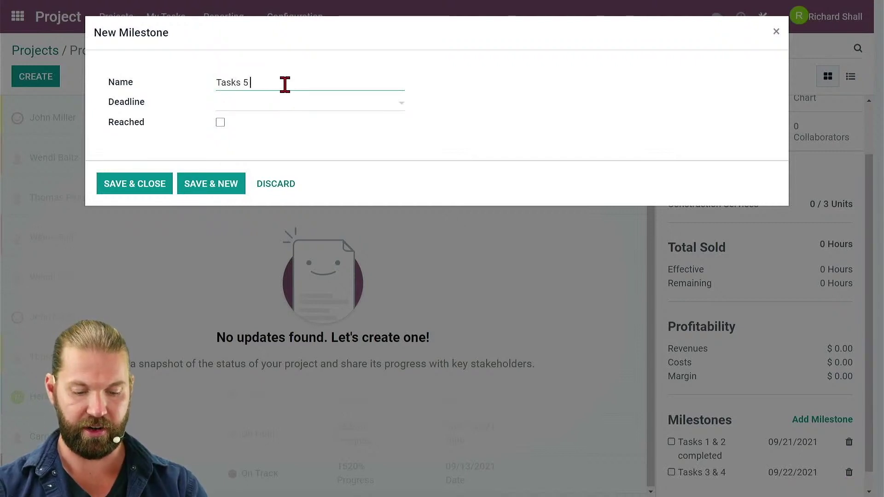
{"action": "type", "text": "& 6"}
{"action": "left_click", "coordinate": [275, 106]}
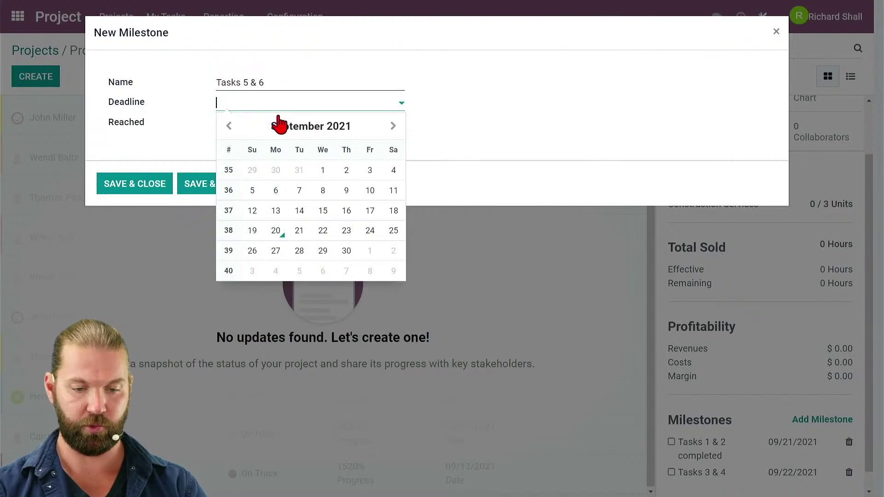
{"action": "left_click", "coordinate": [346, 232]}
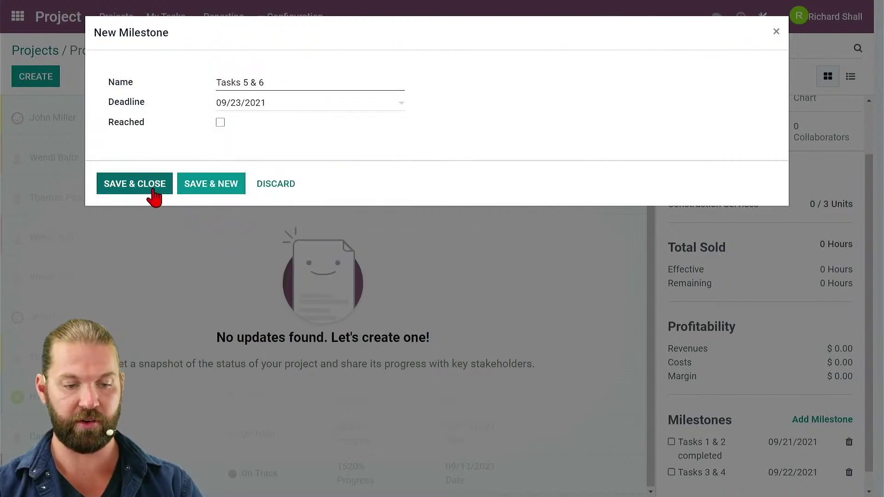
{"action": "left_click", "coordinate": [154, 197]}
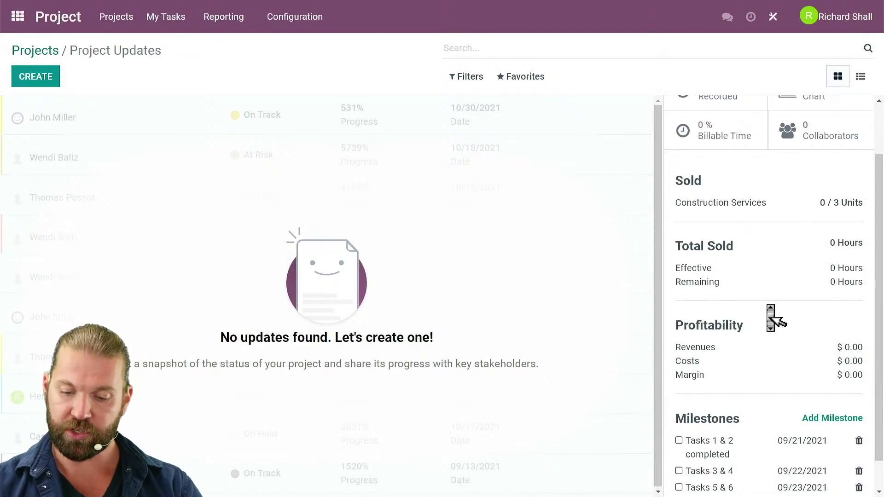
- Rename the first milestone as "Tasks 1 & 2" and save it
{"action": "scroll", "coordinate": [769, 318], "scroll_direction": "down", "scroll_amount": 1}
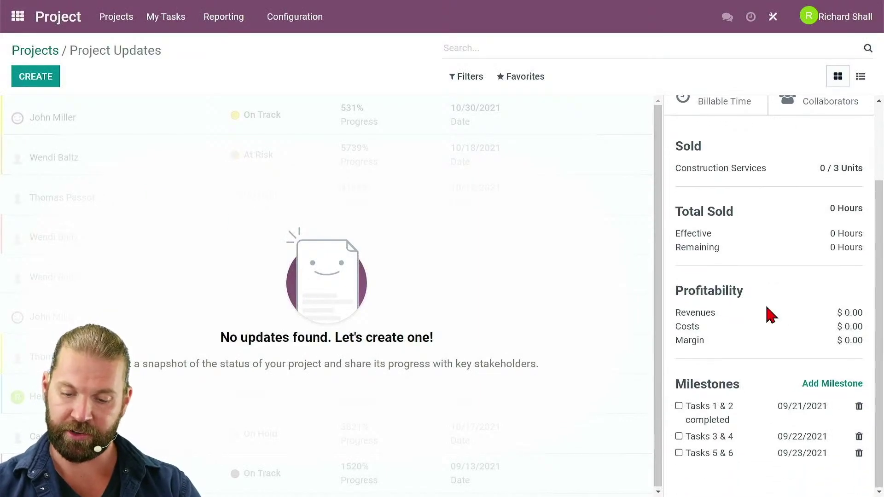
{"action": "left_click", "coordinate": [736, 413]}
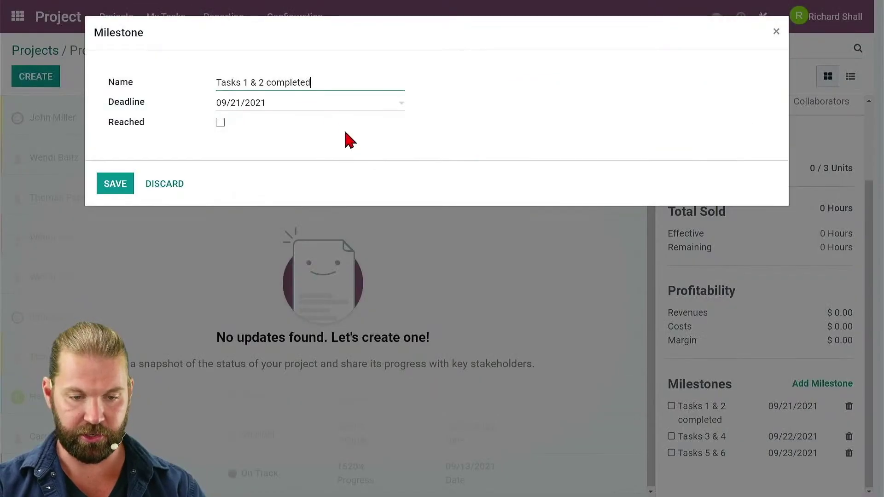
{"action": "double_click", "coordinate": [298, 82]}
{"action": "key", "text": "BackSpace"}
{"action": "left_click", "coordinate": [122, 188]}
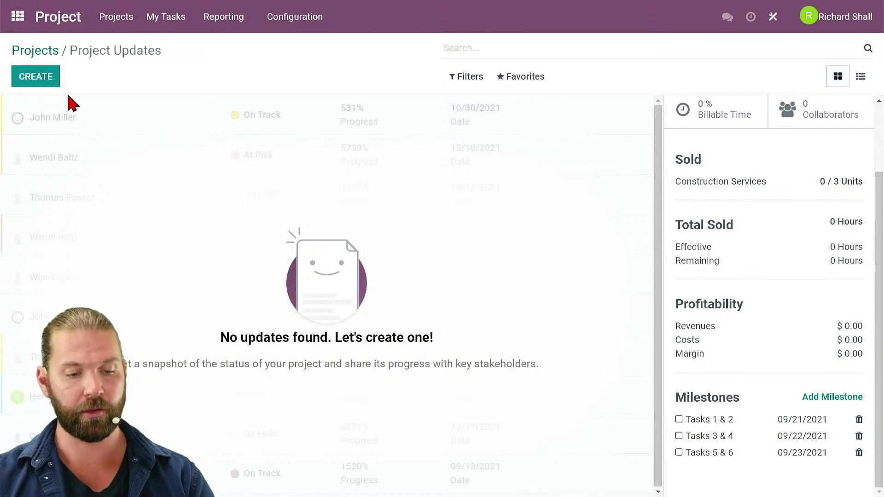
- Create a project update titled "Initial Update" and review the status options, keeping On Track
{"action": "left_click", "coordinate": [46, 80]}
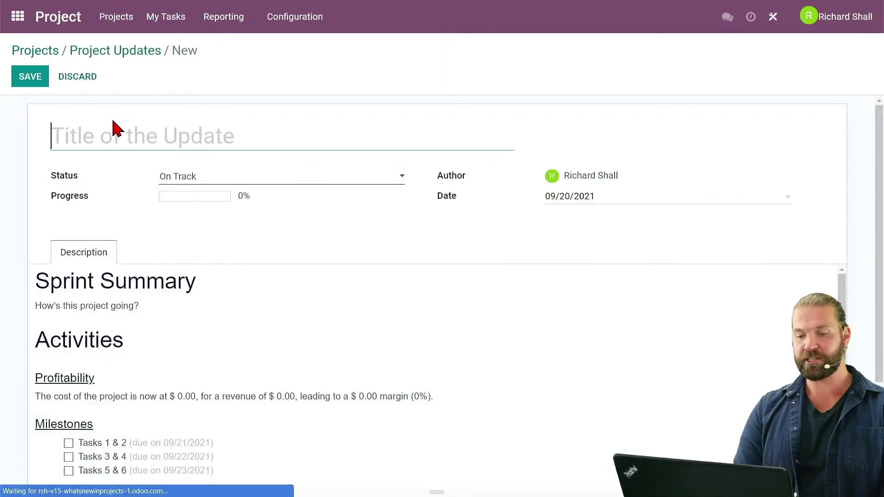
{"action": "left_click", "coordinate": [118, 133]}
{"action": "type", "text": "Initial Update"}
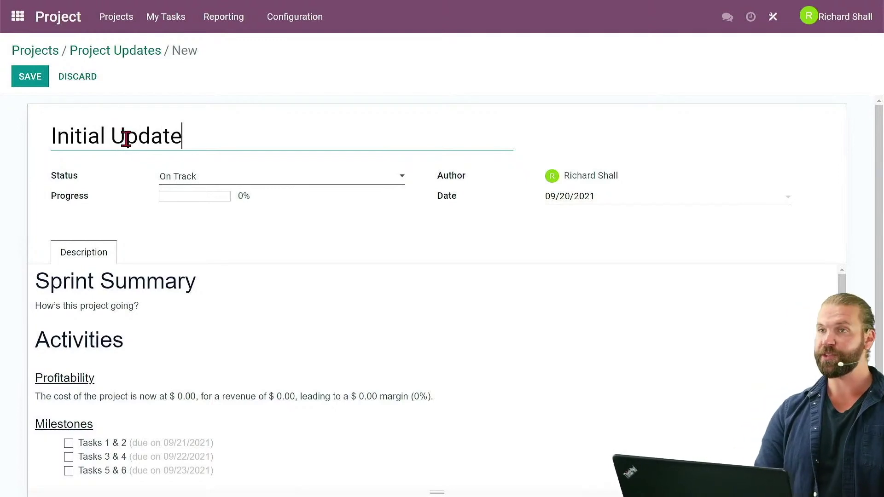
{"action": "left_click", "coordinate": [295, 179]}
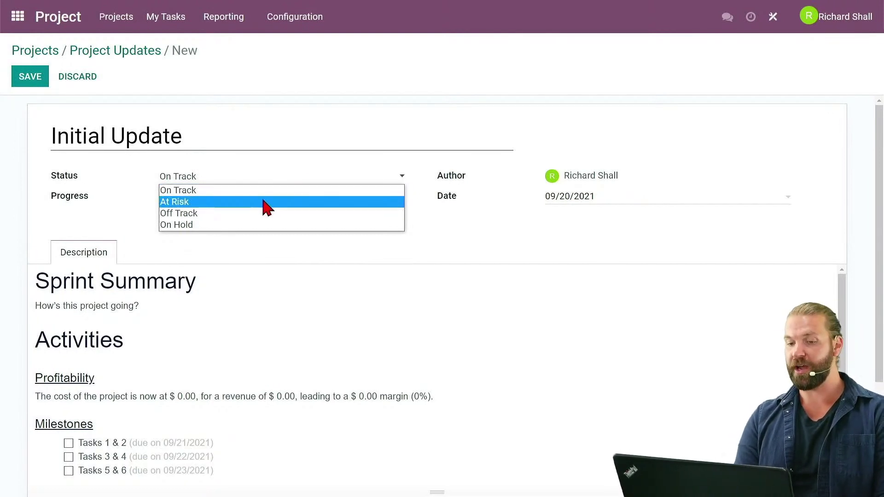
{"action": "left_click", "coordinate": [259, 248]}
{"action": "left_click", "coordinate": [231, 186]}
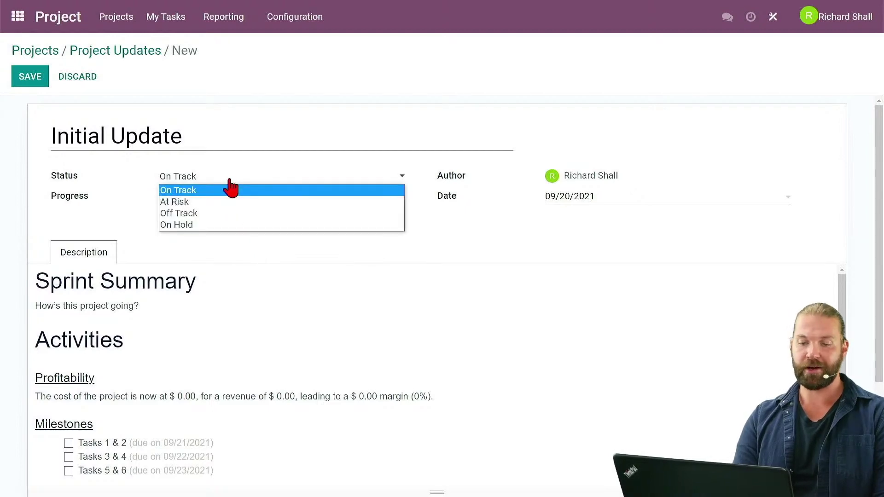
{"action": "left_click", "coordinate": [230, 190]}
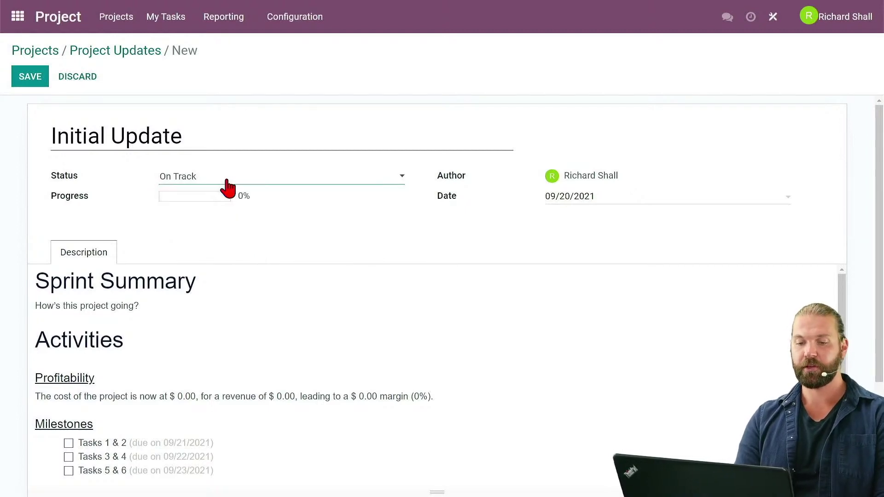
- Set the update's progress to 5% and check its date without changing it
{"action": "left_click", "coordinate": [207, 196]}
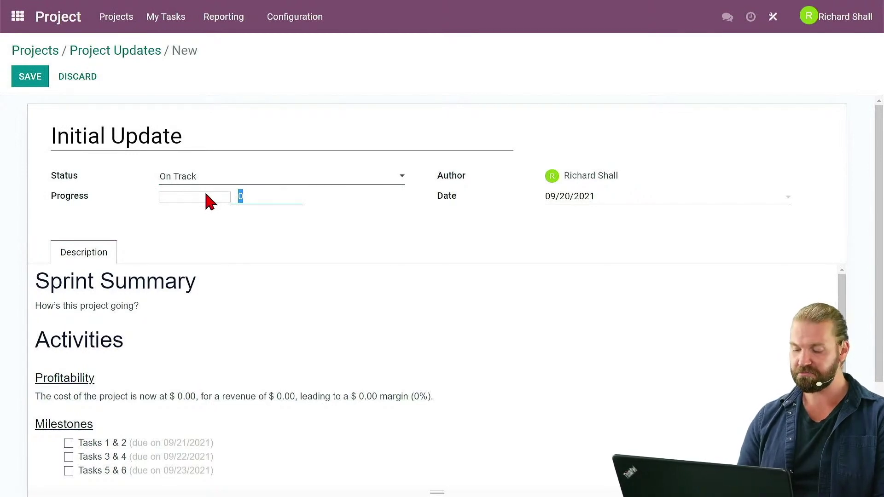
{"action": "type", "text": "5"}
{"action": "left_click", "coordinate": [199, 240]}
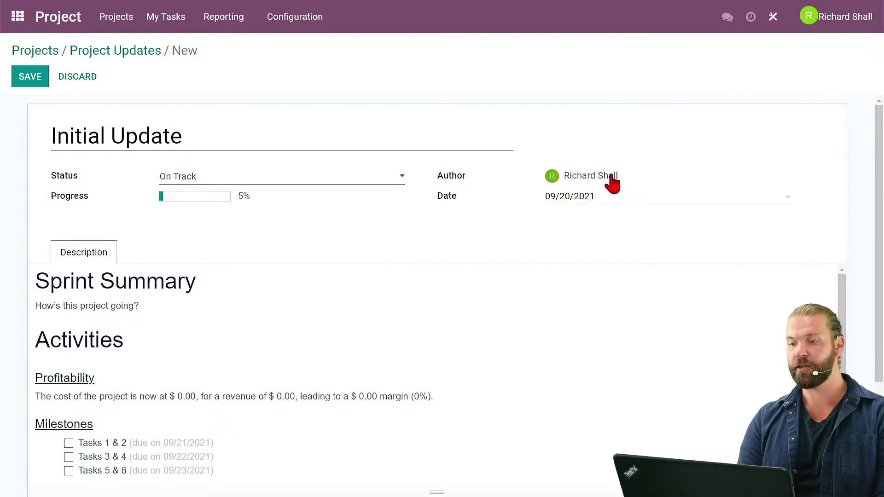
{"action": "left_click", "coordinate": [604, 199]}
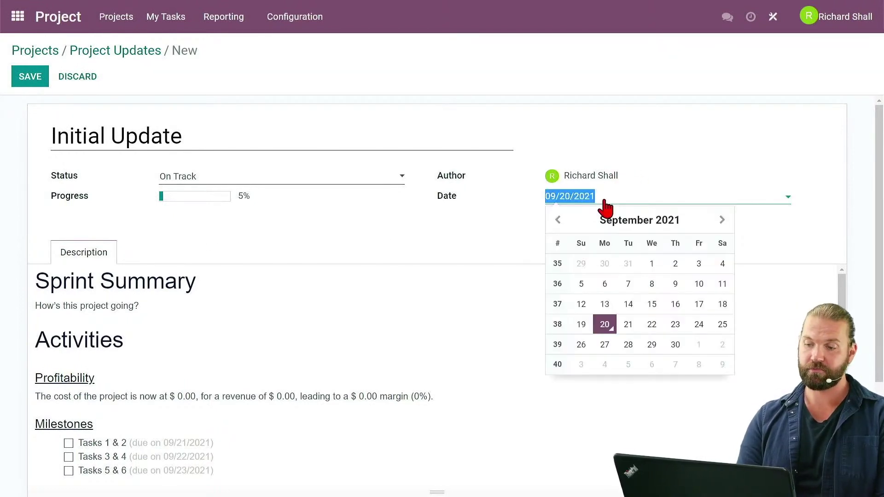
{"action": "left_click", "coordinate": [474, 211]}
{"action": "middle_click", "coordinate": [406, 241]}
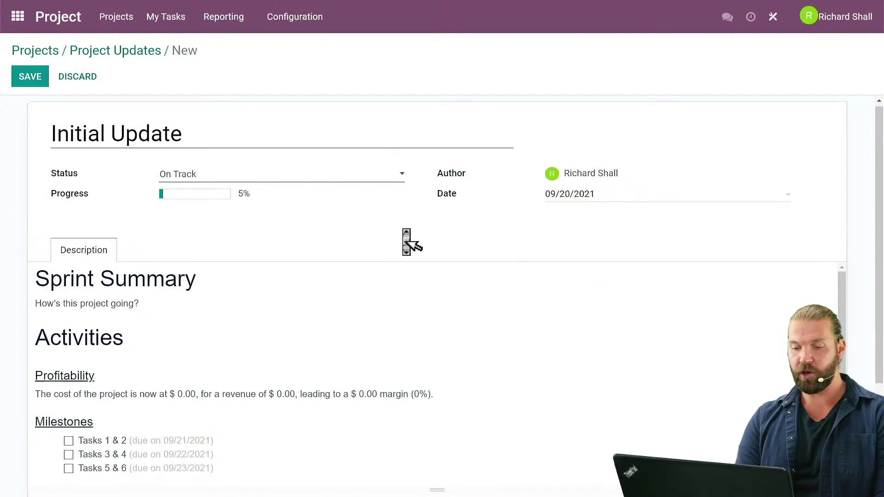
{"action": "left_click", "coordinate": [356, 230]}
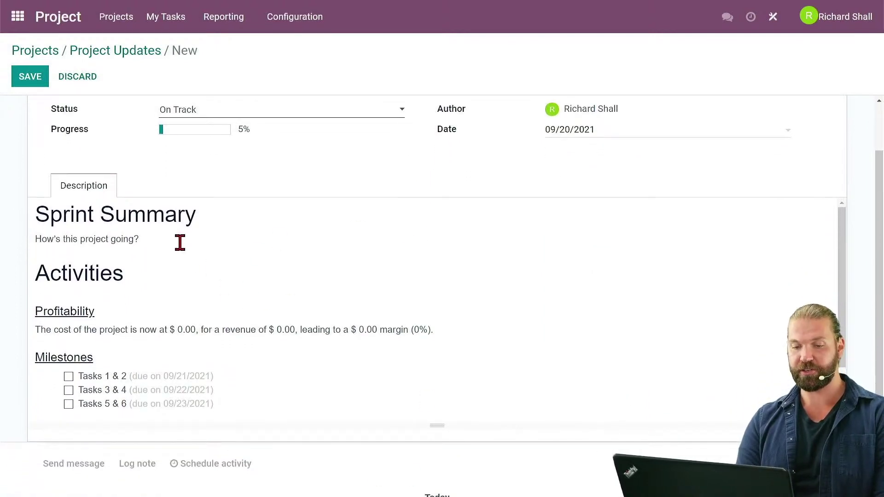
- Start a new line below "How's this project going?" in the description and browse the editor's block commands without inserting any
{"action": "left_click", "coordinate": [156, 238]}
{"action": "key", "text": "Return"}
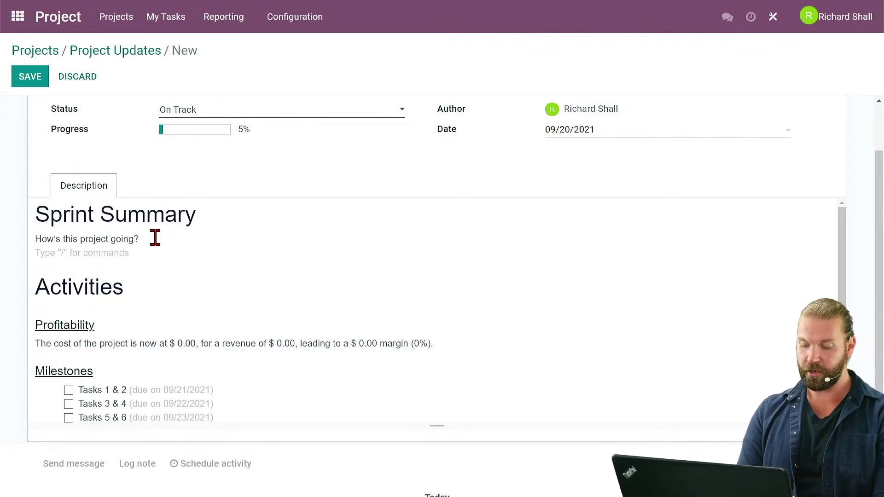
{"action": "type", "text": "/"}
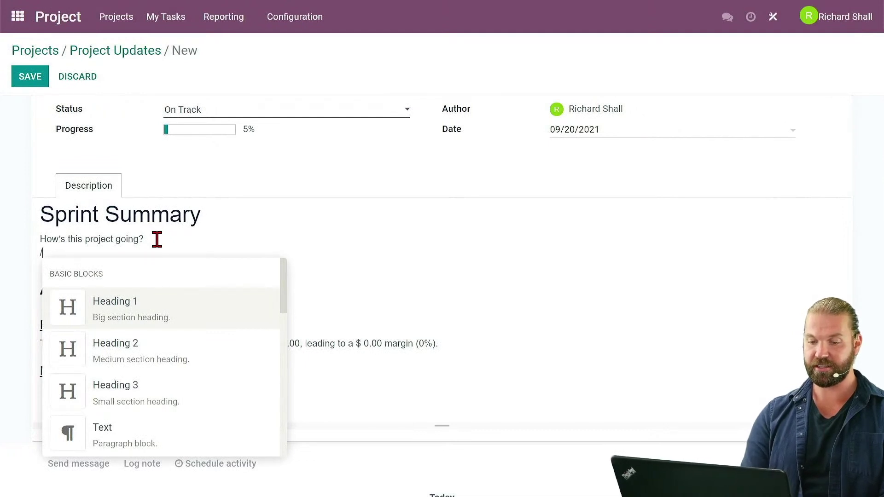
{"action": "left_click_drag", "start_coordinate": [284, 292], "coordinate": [286, 400]}
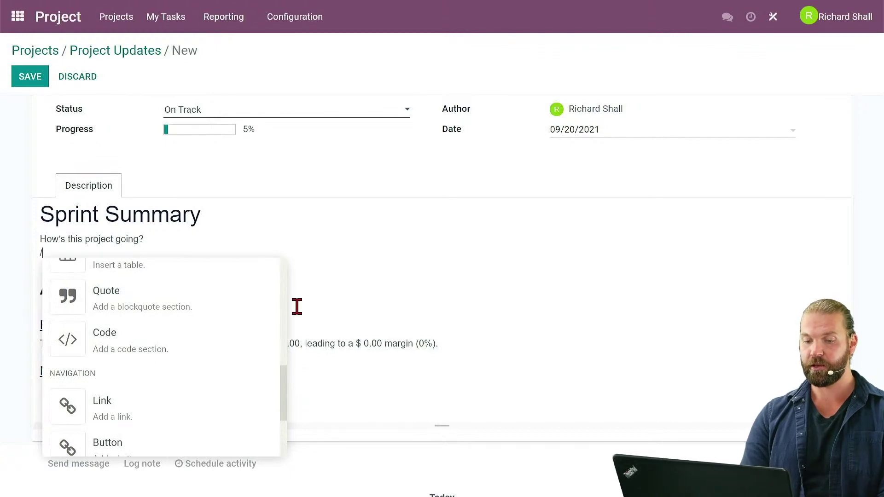
{"action": "left_click", "coordinate": [327, 278]}
{"action": "key", "text": "BackSpace"}
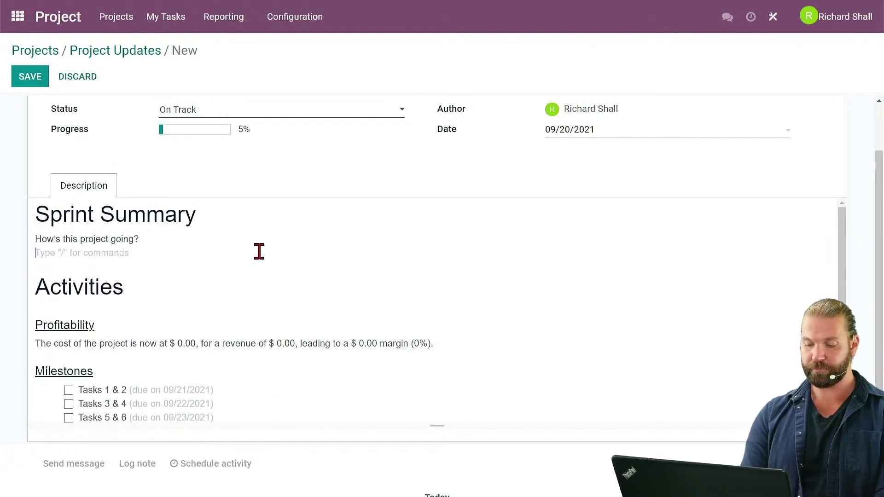
- Write "Just started, it is looking great so far!" in the Sprint Summary, review the activities and milestones, and save the update
{"action": "type", "text": "Just started"}
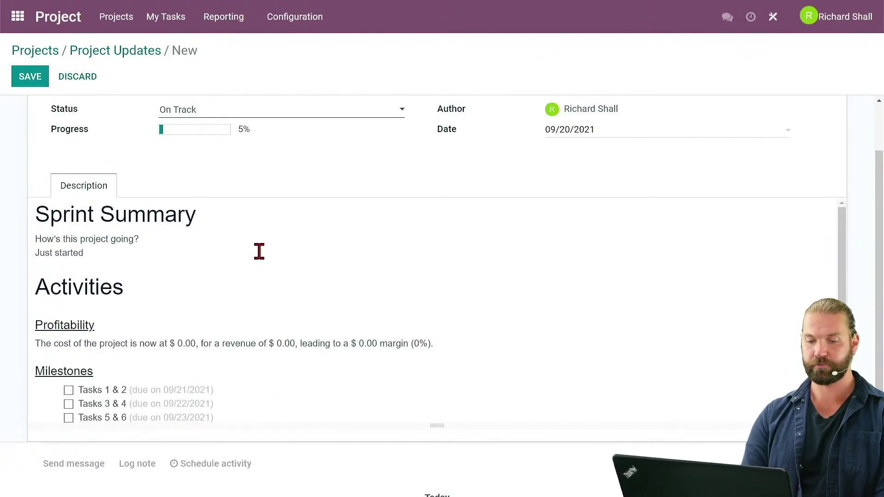
{"action": "type", "text": ", it is looking gr"}
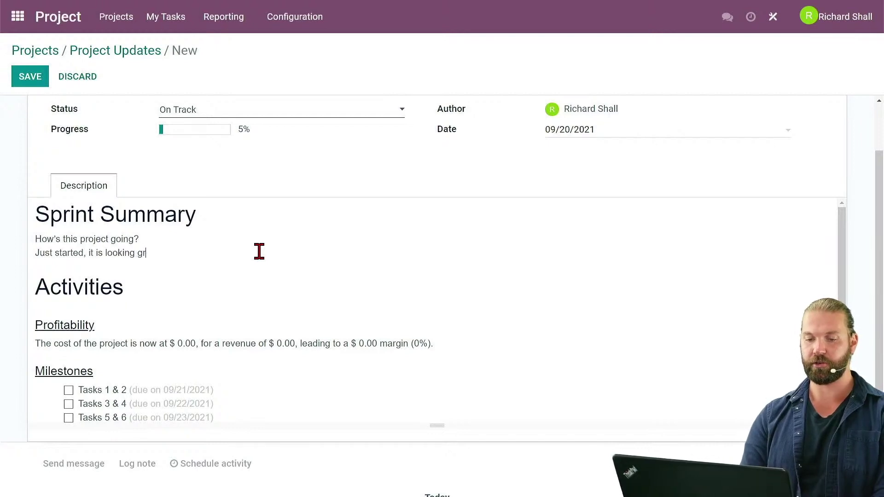
{"action": "type", "text": "eat so far!"}
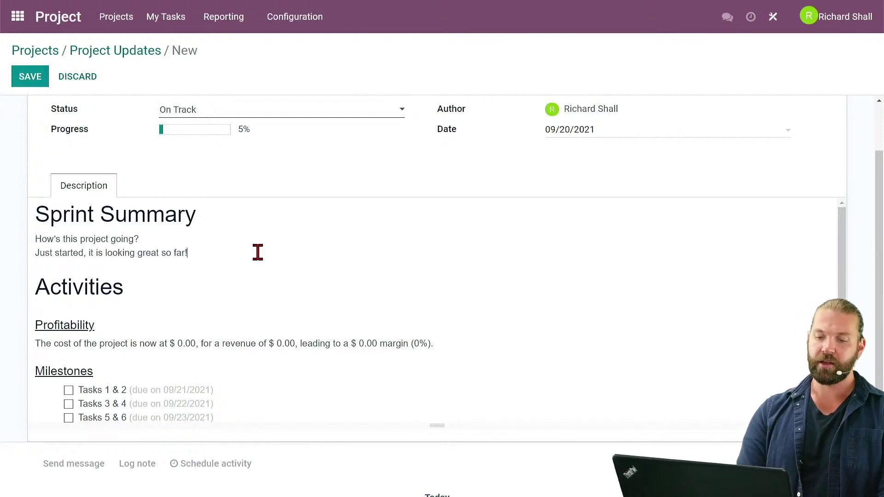
{"action": "scroll", "coordinate": [256, 251], "scroll_direction": "down", "scroll_amount": 2}
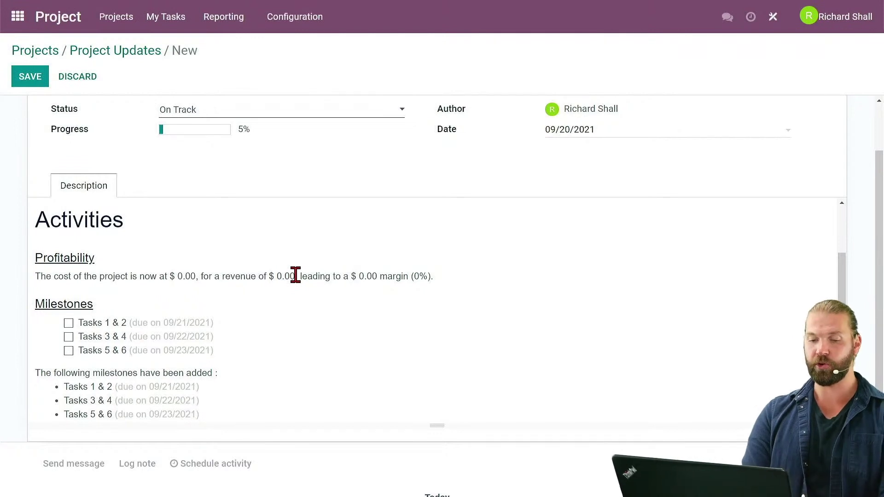
{"action": "scroll", "coordinate": [169, 323], "scroll_direction": "down", "scroll_amount": 1}
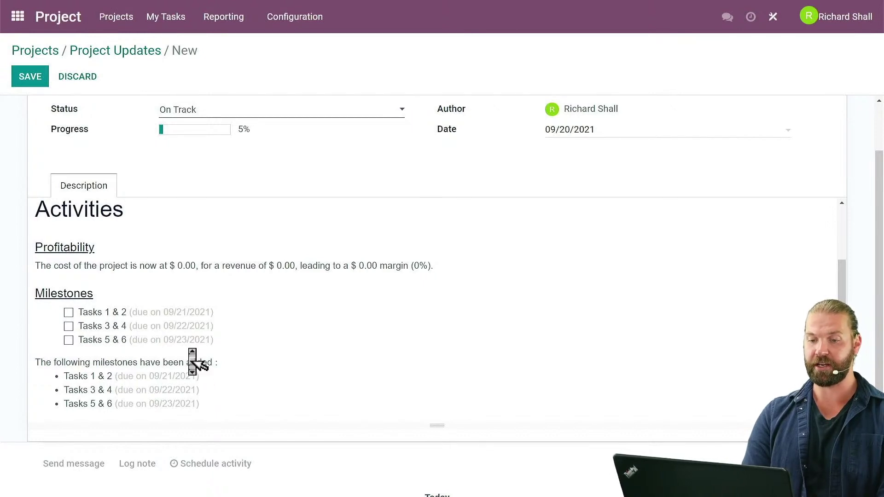
{"action": "scroll", "coordinate": [194, 359], "scroll_direction": "up", "scroll_amount": 3}
{"action": "left_click", "coordinate": [30, 78]}
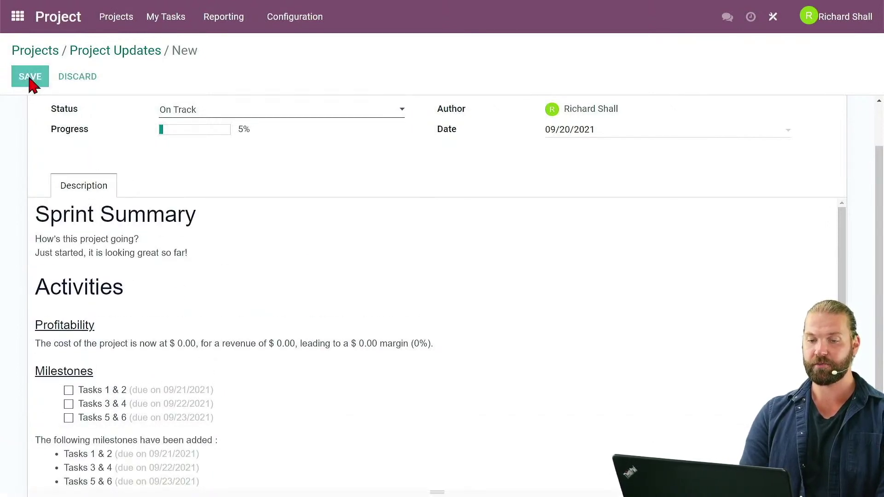
- Examine the saved update's sprint summary, profitability and milestones
{"action": "scroll", "coordinate": [227, 172], "scroll_direction": "down", "scroll_amount": 3}
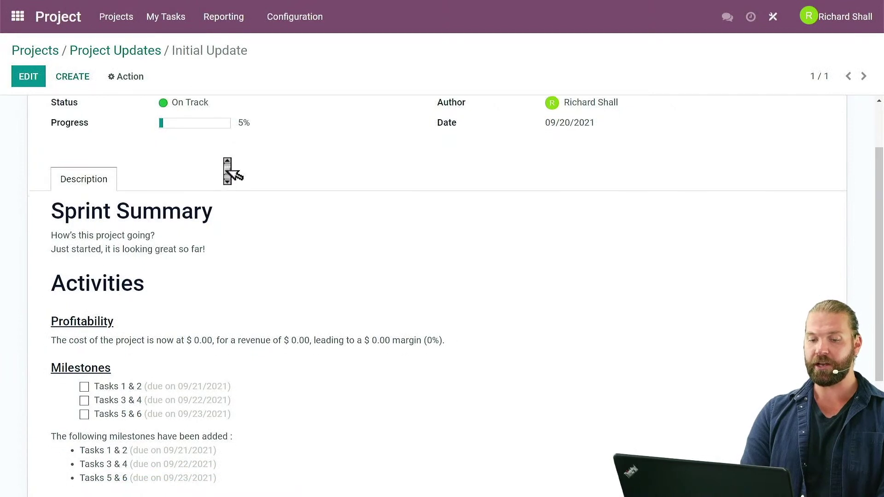
{"action": "scroll", "coordinate": [233, 174], "scroll_direction": "down", "scroll_amount": 3}
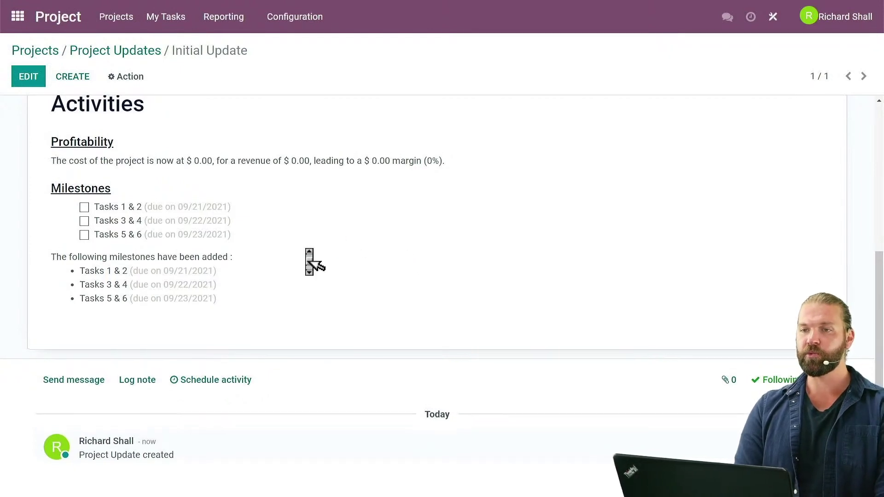
{"action": "scroll", "coordinate": [310, 258], "scroll_direction": "up", "scroll_amount": 5}
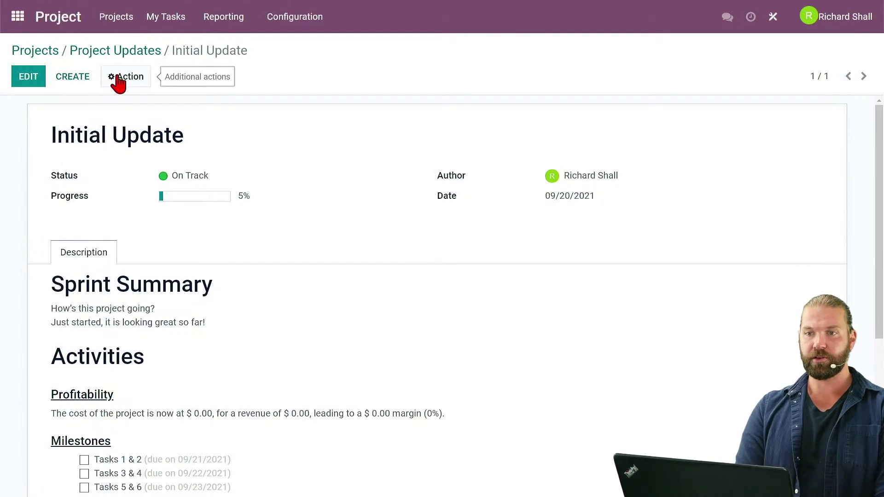
- From the projects overview, move the Quickbooks project S00010 to the In Progress stage and open its tasks
{"action": "left_click", "coordinate": [92, 53]}
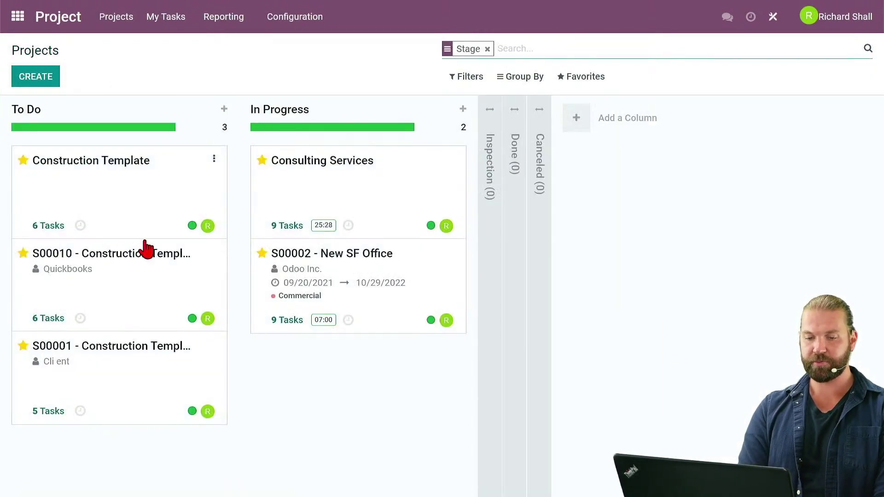
{"action": "left_click_drag", "start_coordinate": [133, 275], "coordinate": [366, 388]}
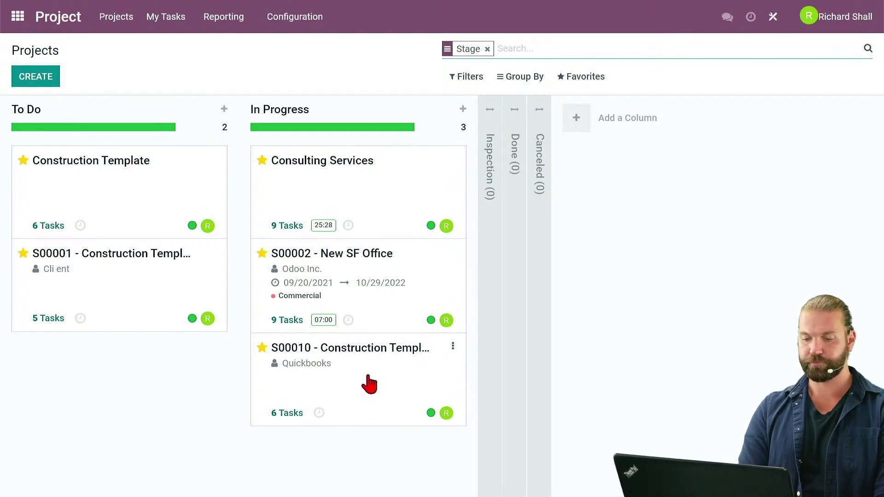
{"action": "left_click", "coordinate": [369, 383]}
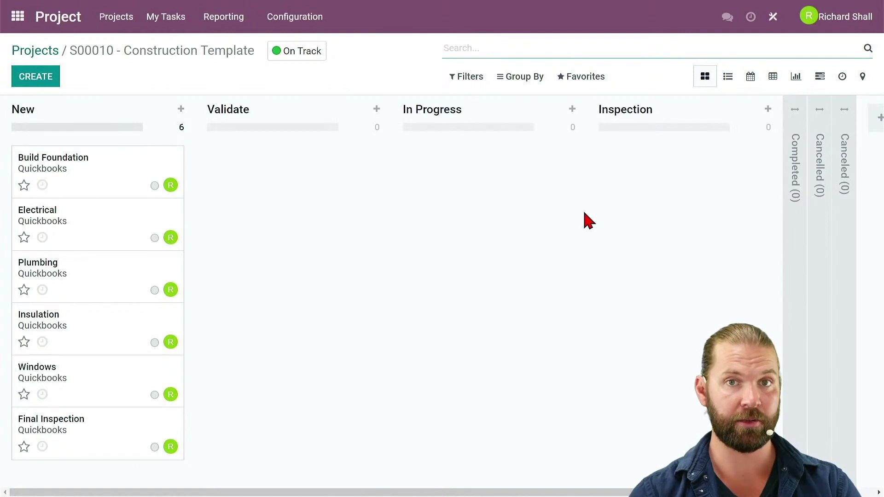
{"action": "left_click", "coordinate": [582, 78]}
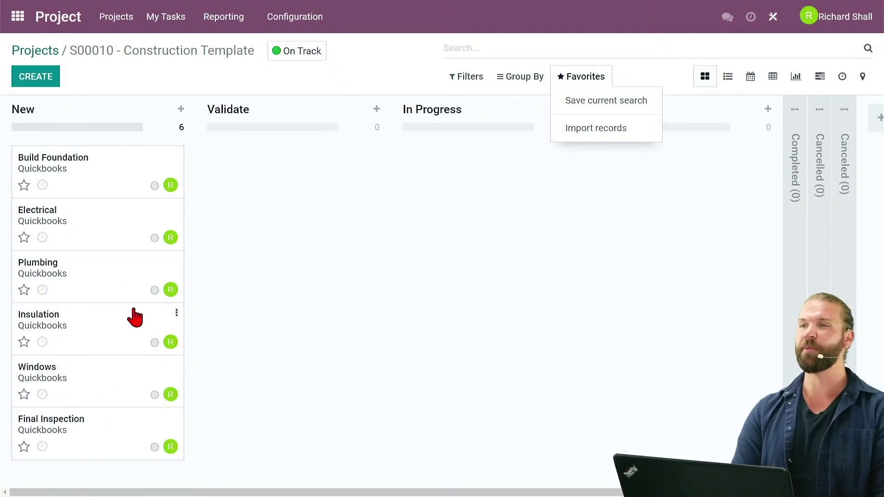
- Show the S00010 project's tasks in the Gantt view and start a new task titled "Call HVAC Company"
{"action": "left_click", "coordinate": [297, 335]}
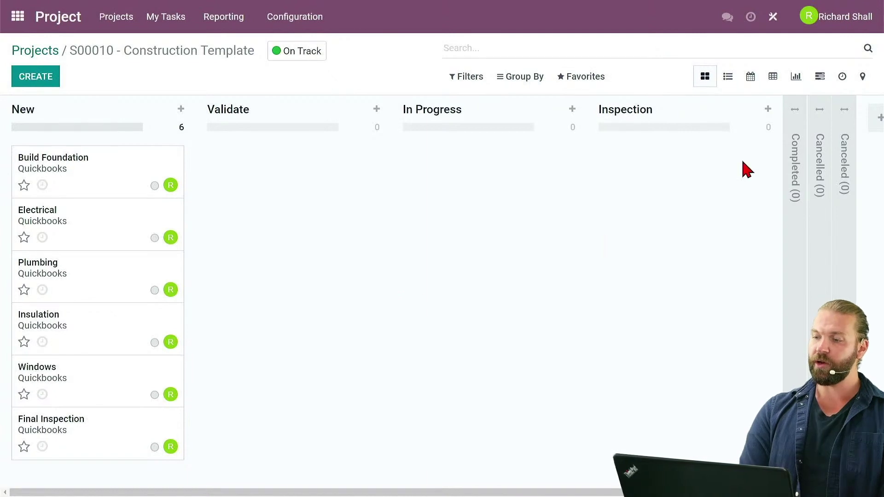
{"action": "left_click", "coordinate": [819, 81]}
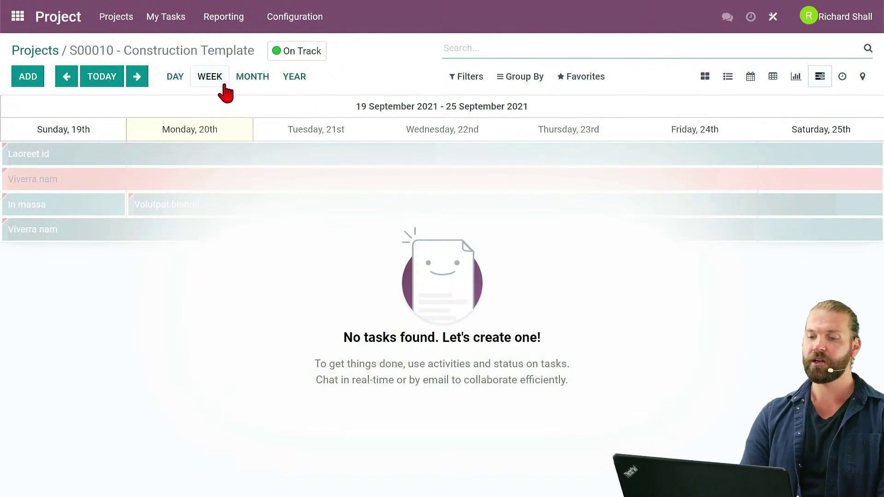
{"action": "left_click", "coordinate": [26, 83]}
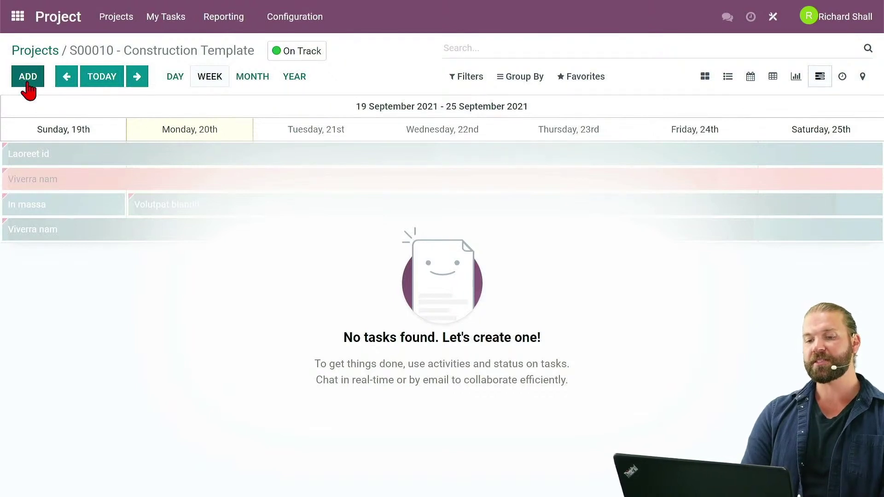
{"action": "left_click", "coordinate": [28, 78]}
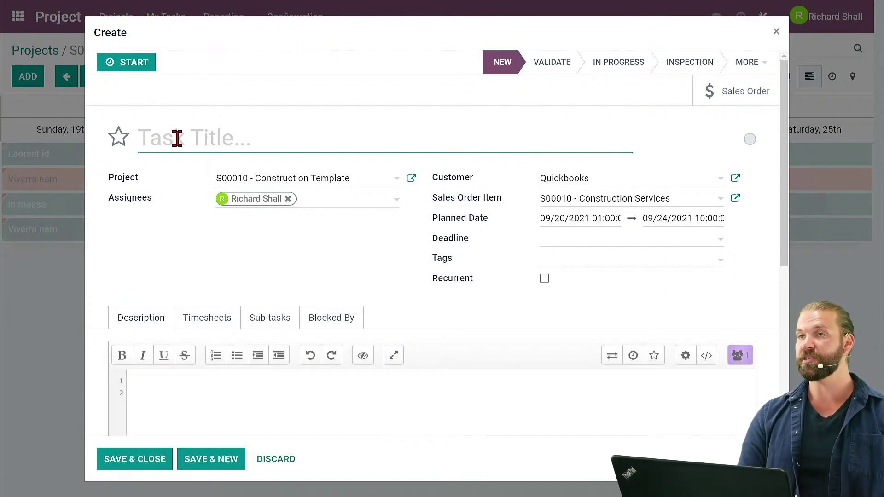
{"action": "type", "text": "C"}
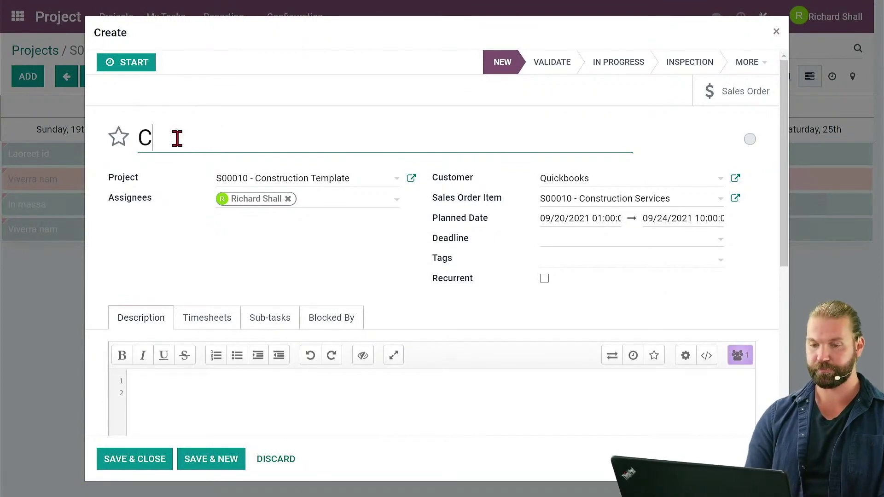
{"action": "type", "text": "all HVAC Com"}
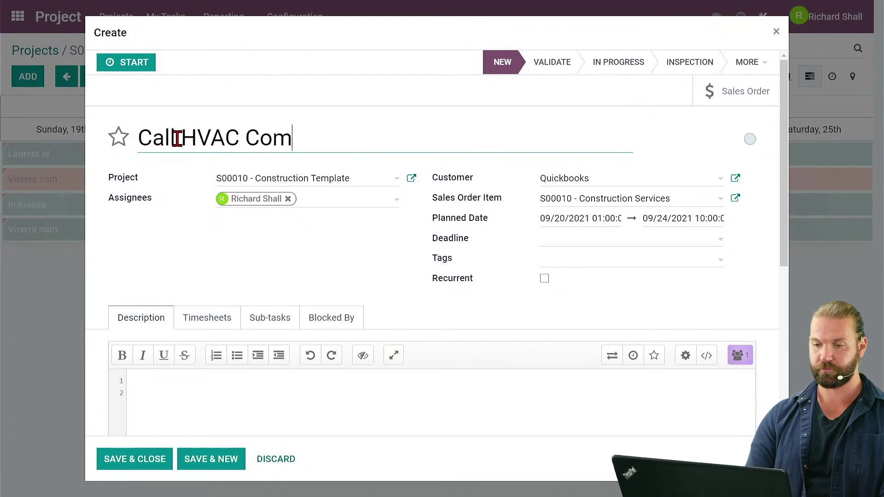
{"action": "type", "text": "pany"}
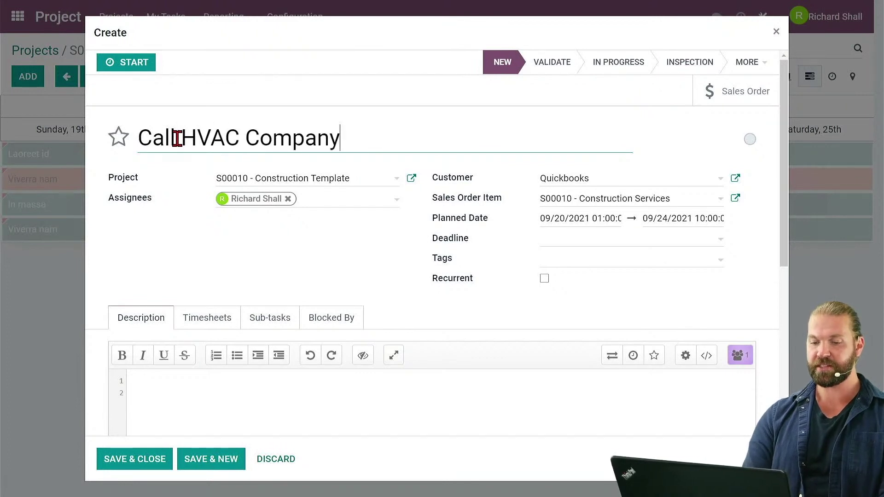
- Describe the Call HVAC Company task as "Find the right HVAC units for this building"
{"action": "left_click", "coordinate": [250, 403]}
{"action": "type", "text": "Find the right HVAC "}
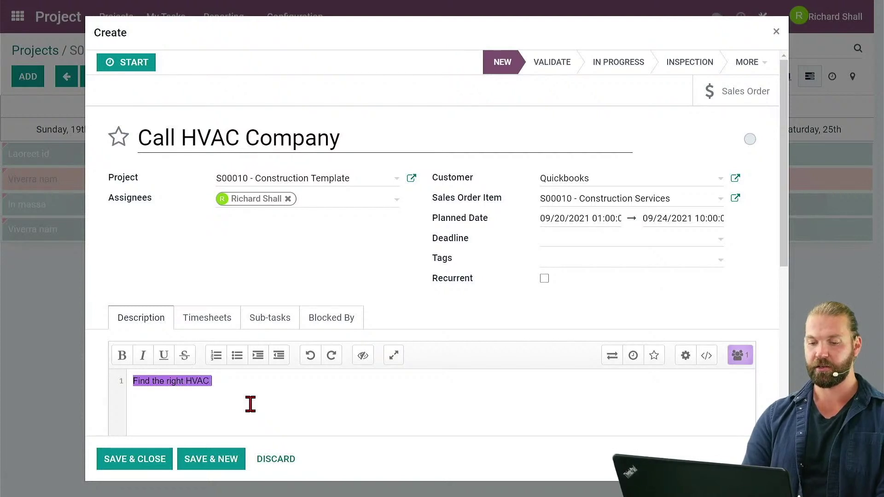
{"action": "type", "text": "units for this building"}
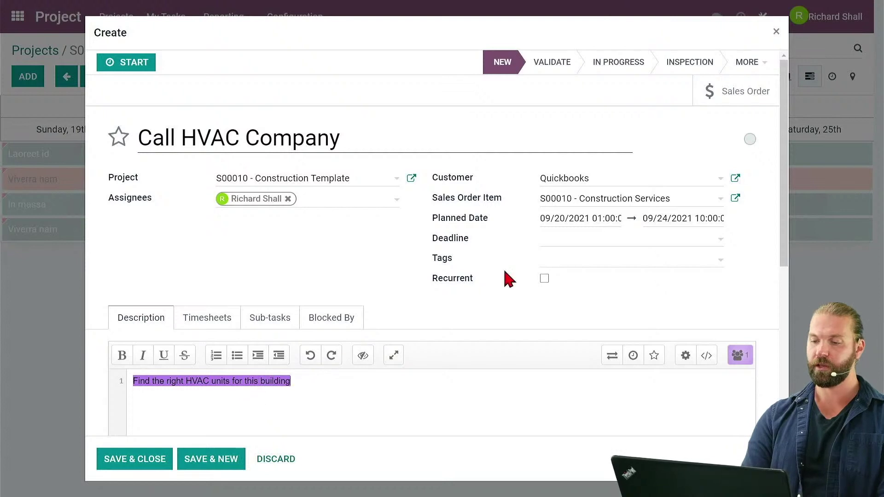
- Plan the Call HVAC Company task from 09/20/2021 to 09/21/2021 with a 09/21/2021 deadline, check its blocking tasks, and save it
{"action": "left_click", "coordinate": [583, 218]}
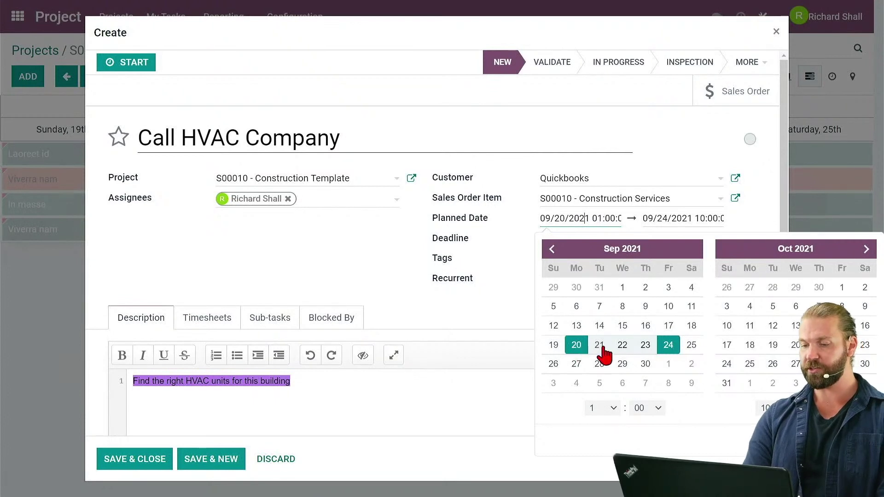
{"action": "left_click", "coordinate": [577, 352]}
{"action": "left_click", "coordinate": [605, 353]}
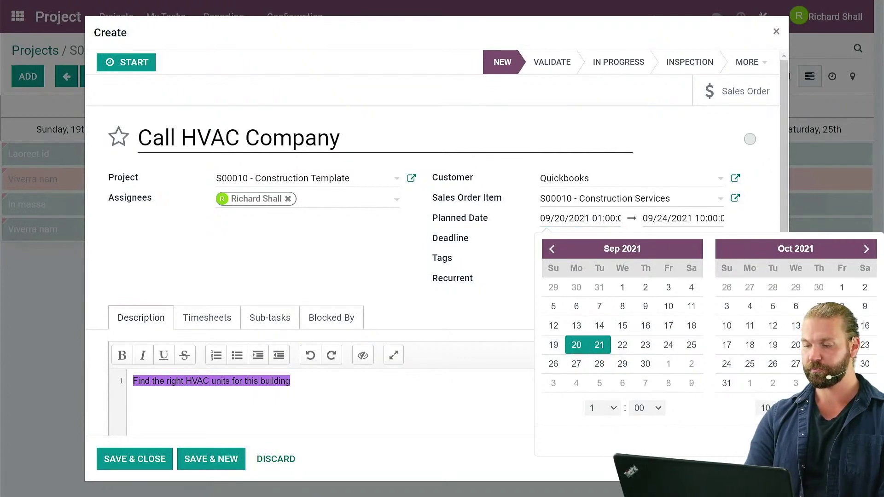
{"action": "left_click", "coordinate": [602, 239]}
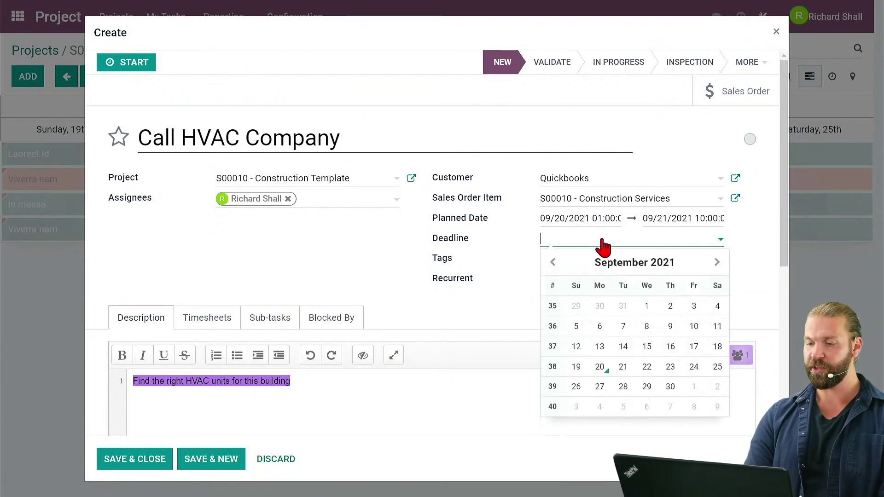
{"action": "left_click", "coordinate": [623, 368]}
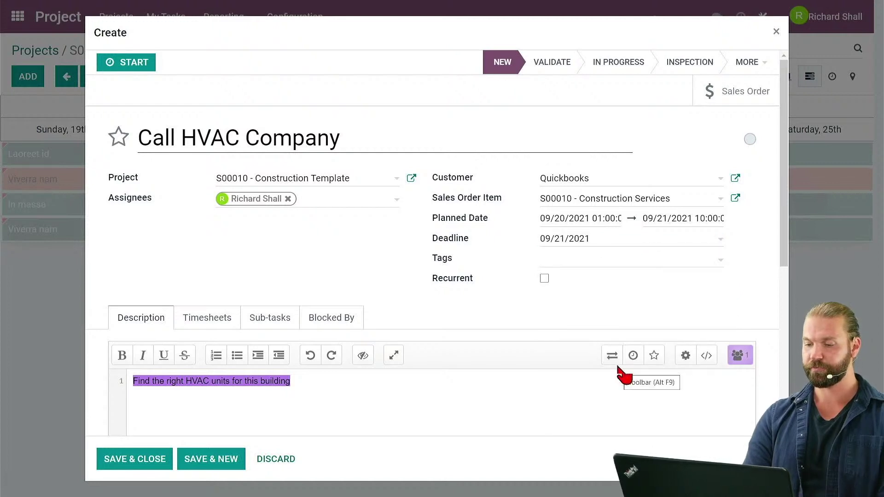
{"action": "left_click", "coordinate": [317, 328]}
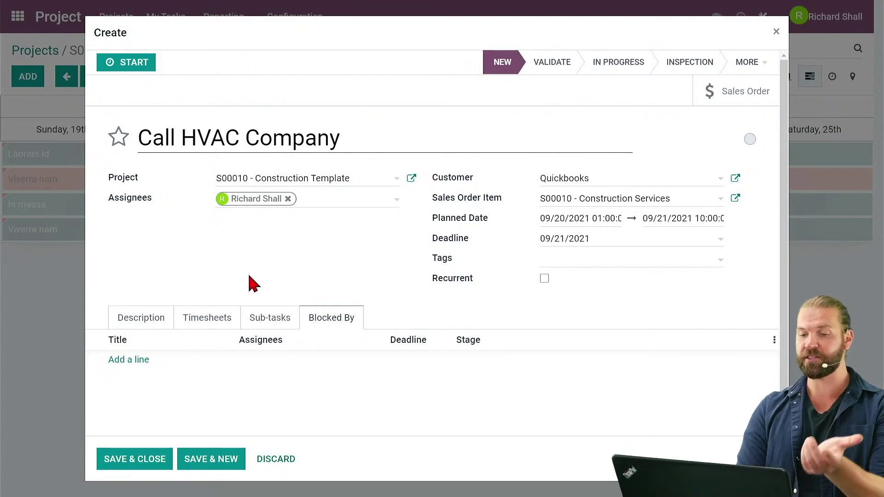
{"action": "left_click", "coordinate": [141, 460]}
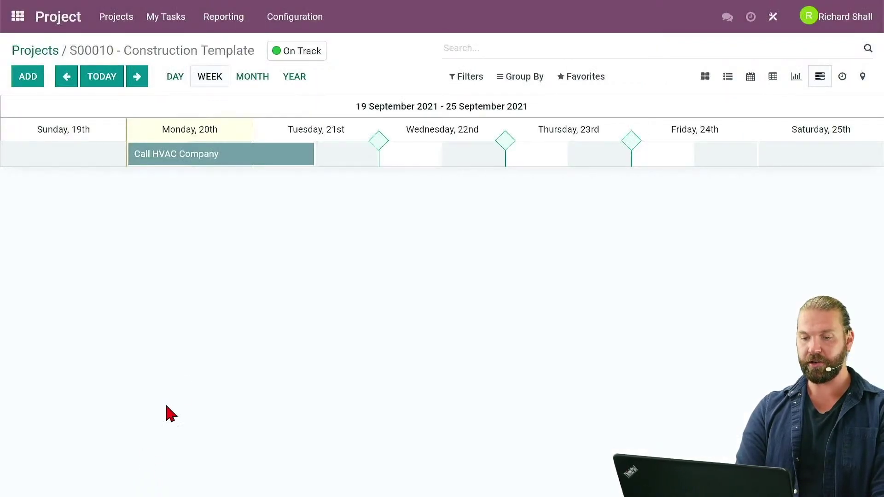
- Review the scheduled task and milestones on the Gantt chart, and start another task titled "HVAC Delivery"
{"action": "mouse_move", "coordinate": [253, 161]}
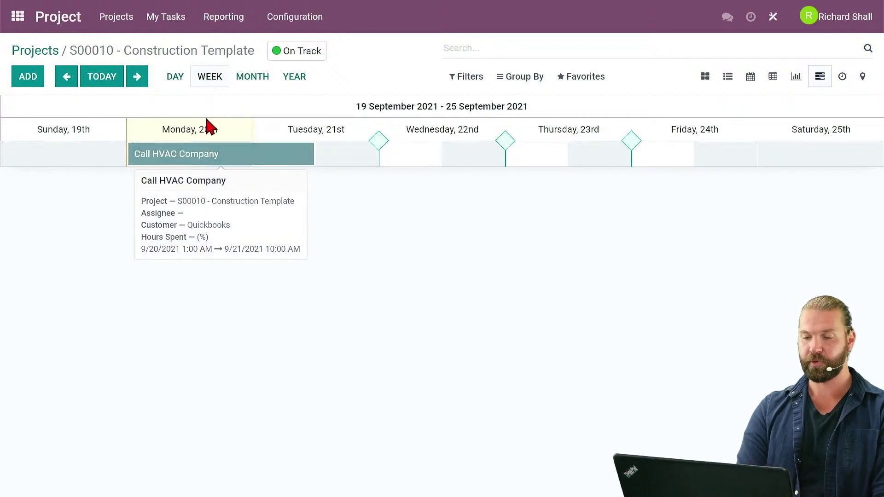
{"action": "mouse_move", "coordinate": [384, 149]}
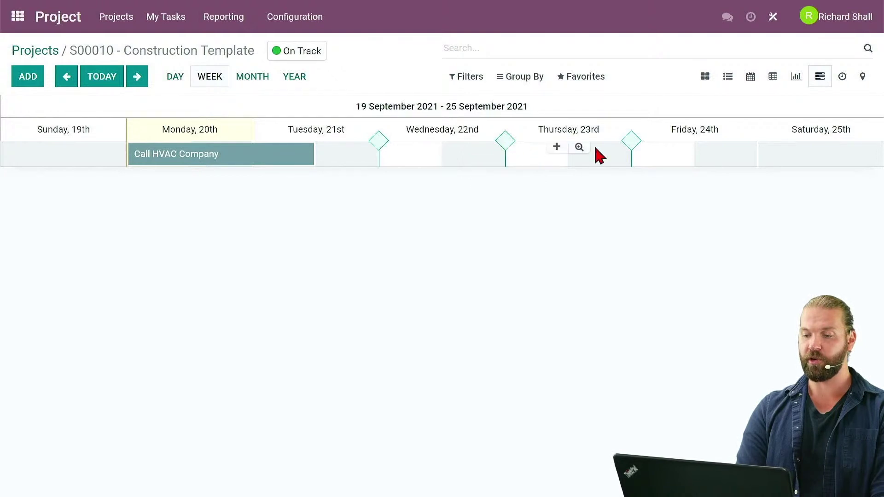
{"action": "mouse_move", "coordinate": [631, 146]}
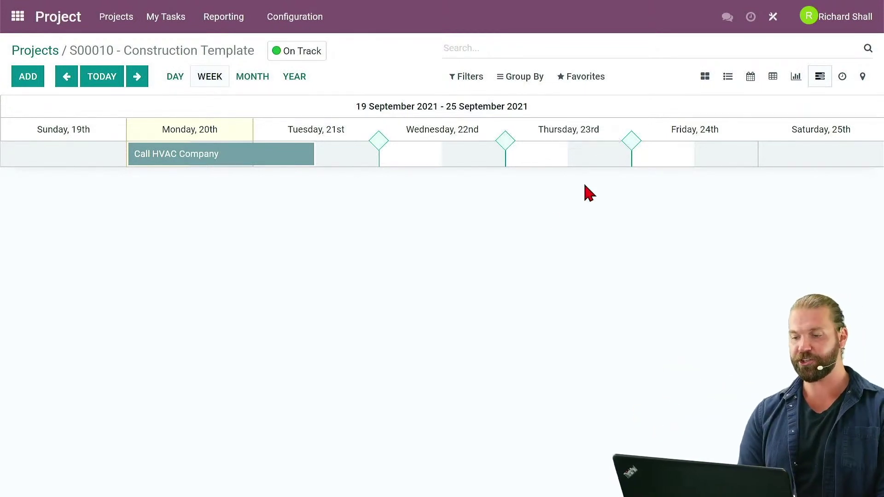
{"action": "left_click", "coordinate": [29, 77]}
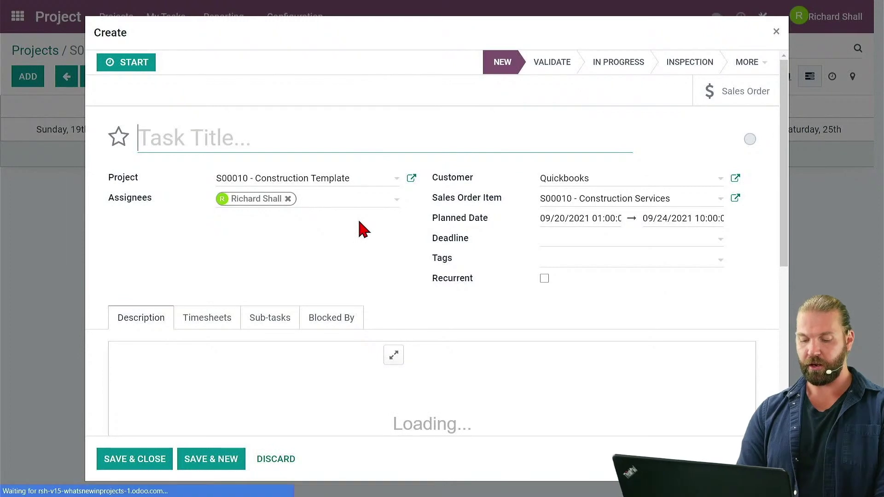
{"action": "type", "text": "P"}
{"action": "type", "text": "HVAC Delivery"}
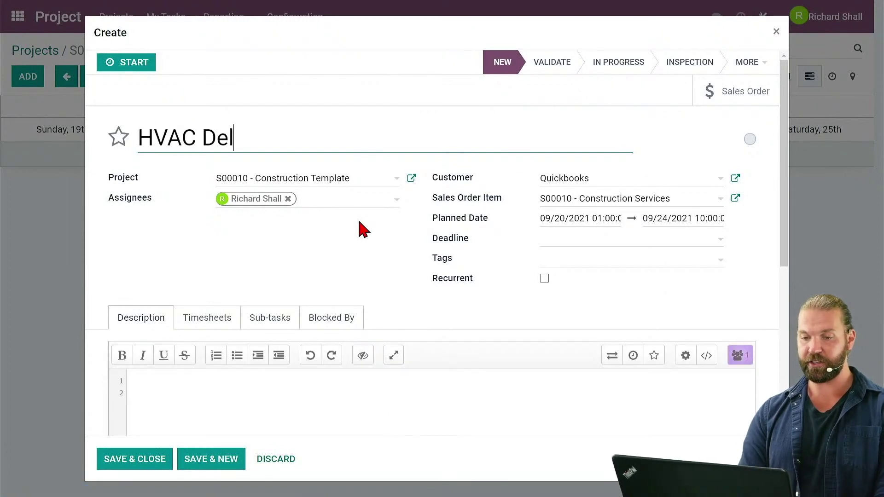
- Give HVAC Delivery planned dates 09/22/2021 to 09/23/2021, deadline 09/23/2021 and a description about waiting for the HVAC pickup, and save it
{"action": "left_click", "coordinate": [586, 220]}
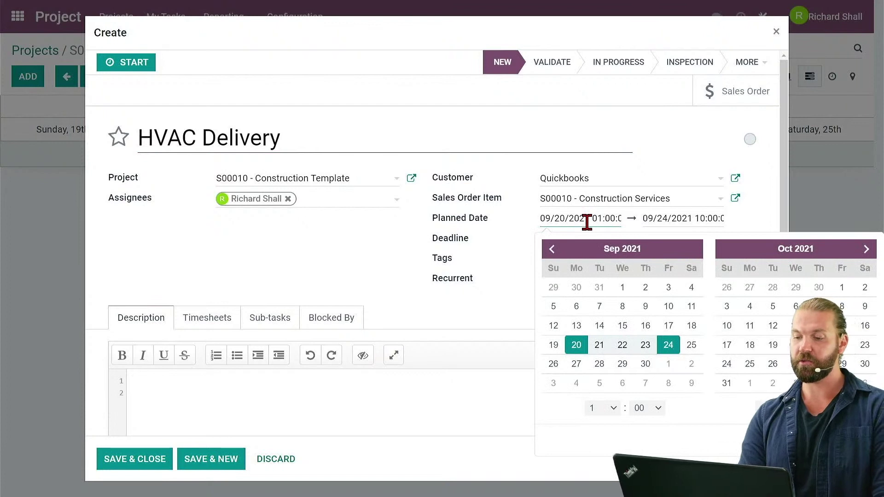
{"action": "left_click", "coordinate": [621, 350]}
{"action": "left_click", "coordinate": [645, 346]}
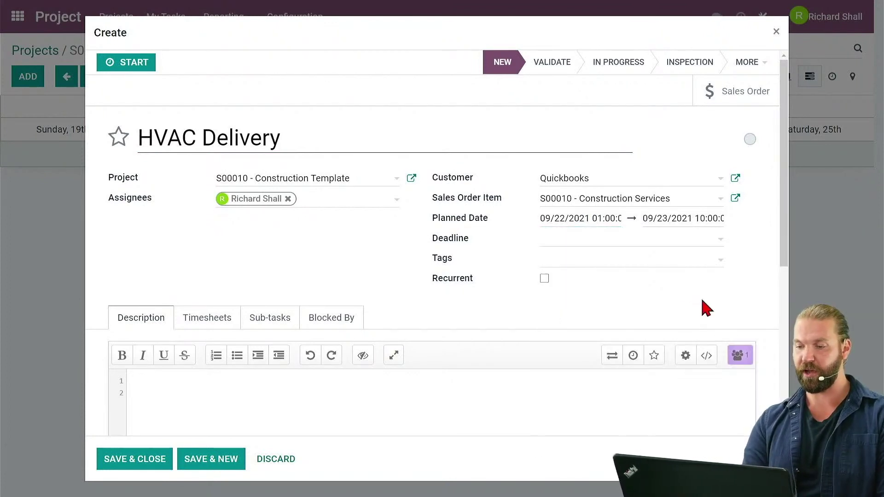
{"action": "left_click", "coordinate": [637, 240]}
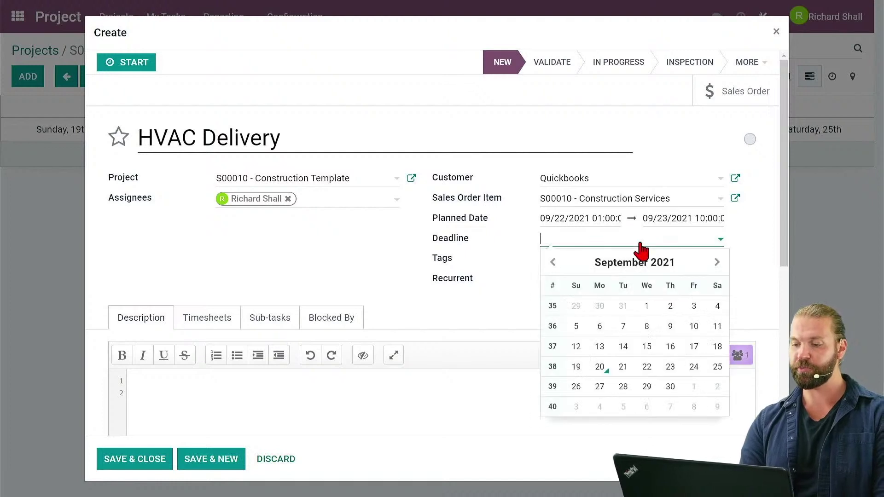
{"action": "left_click", "coordinate": [663, 373]}
{"action": "left_click", "coordinate": [253, 384]}
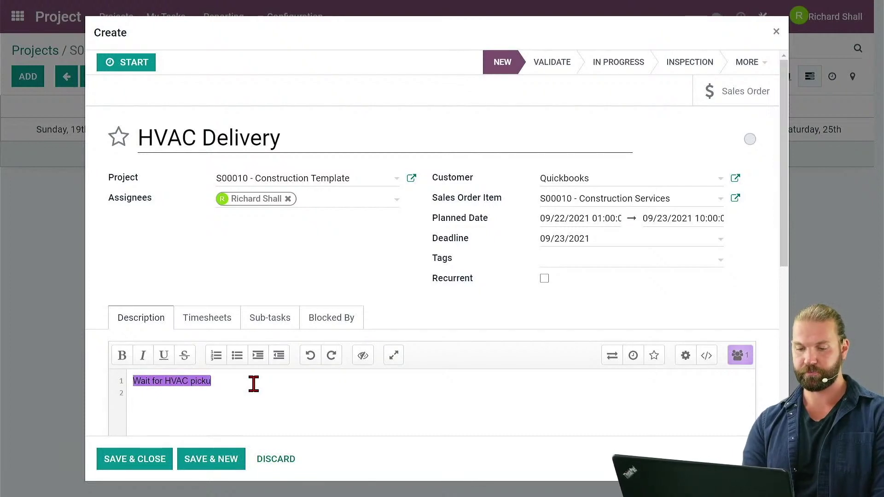
{"action": "left_click", "coordinate": [171, 463]}
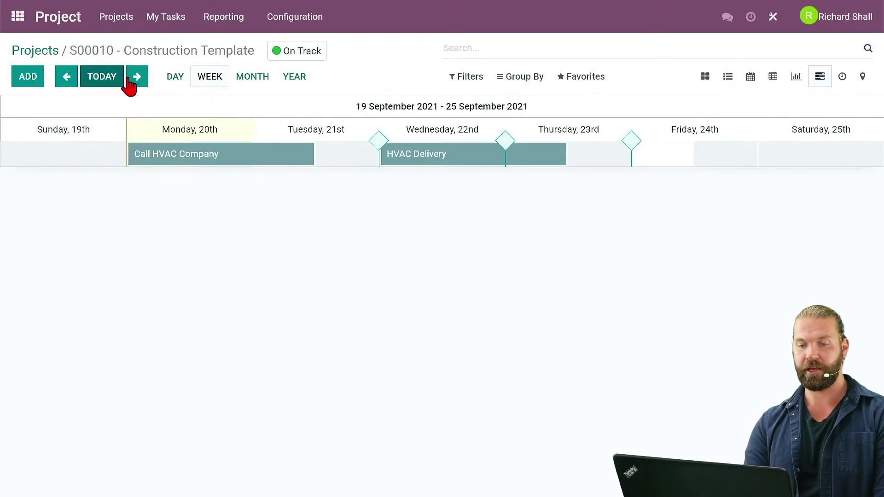
- Start a third task on the Gantt chart titled "Install HVAC Units"
{"action": "left_click", "coordinate": [29, 76]}
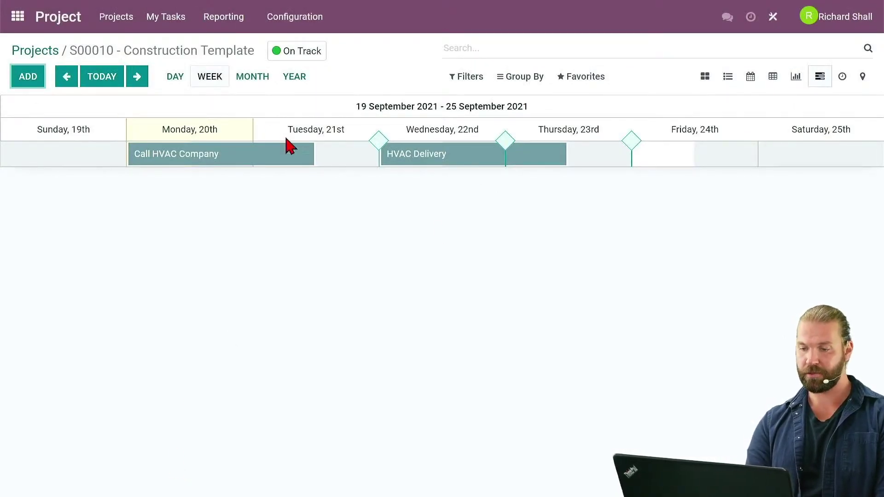
{"action": "type", "text": "Install V"}
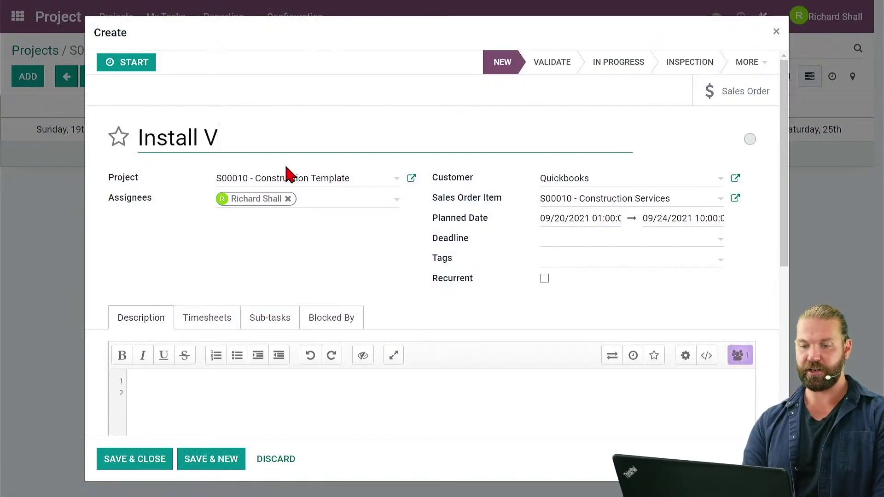
{"action": "key", "text": "BackSpace"}
{"action": "type", "text": "HVAC"}
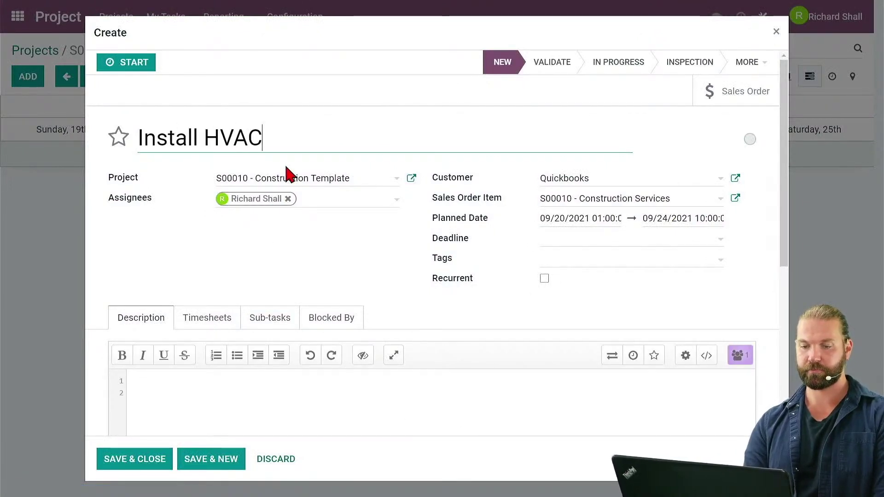
{"action": "type", "text": " Unit"}
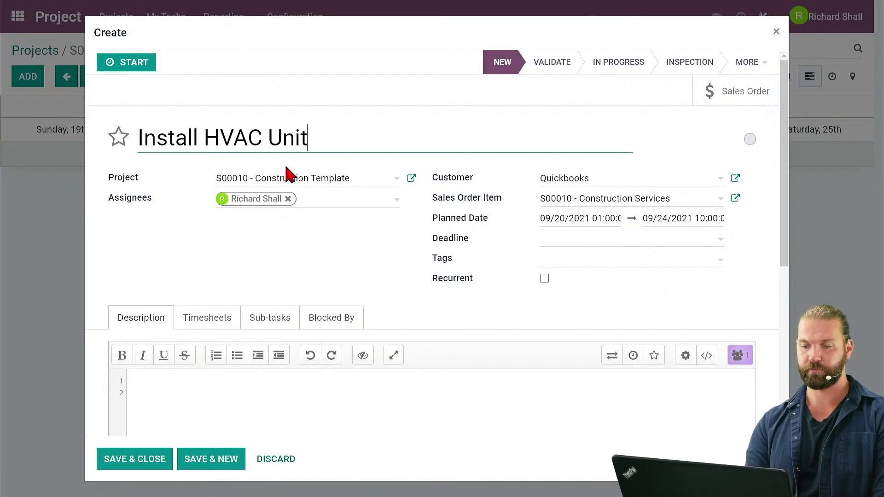
{"action": "type", "text": "s"}
- Plan the Install HVAC Units task from 09/23/2021 to 09/24/2021 with a 09/24/2021 deadline, and save it
{"action": "left_click", "coordinate": [595, 219]}
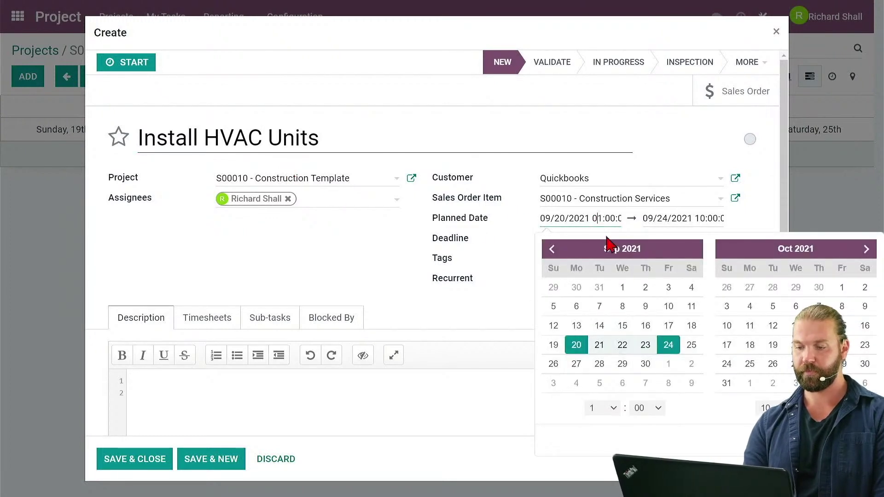
{"action": "left_click", "coordinate": [646, 348]}
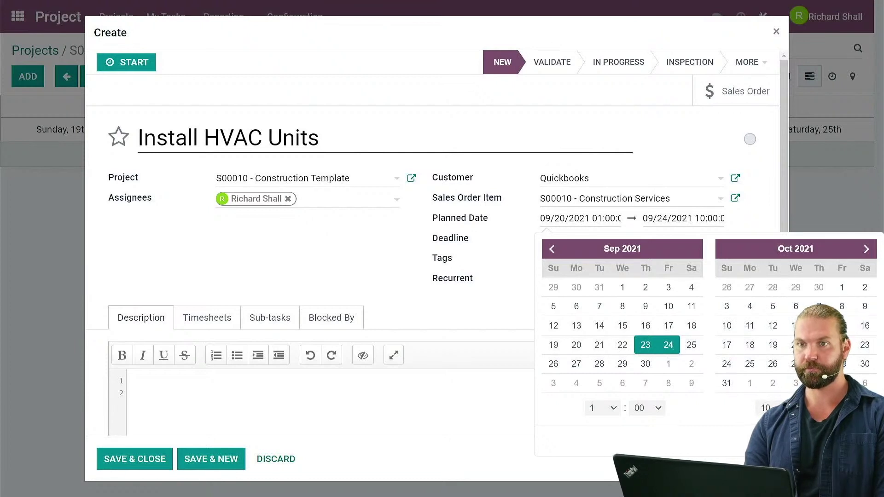
{"action": "key", "text": "Return"}
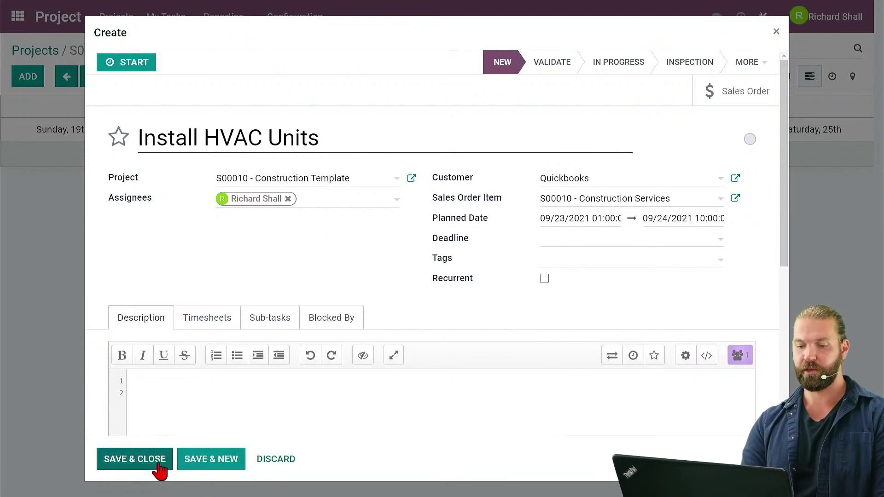
{"action": "left_click", "coordinate": [586, 239]}
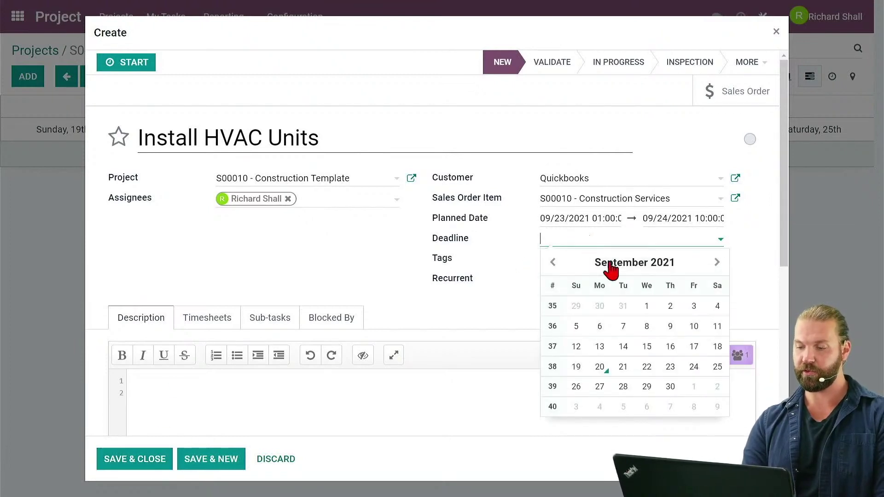
{"action": "left_click", "coordinate": [694, 367]}
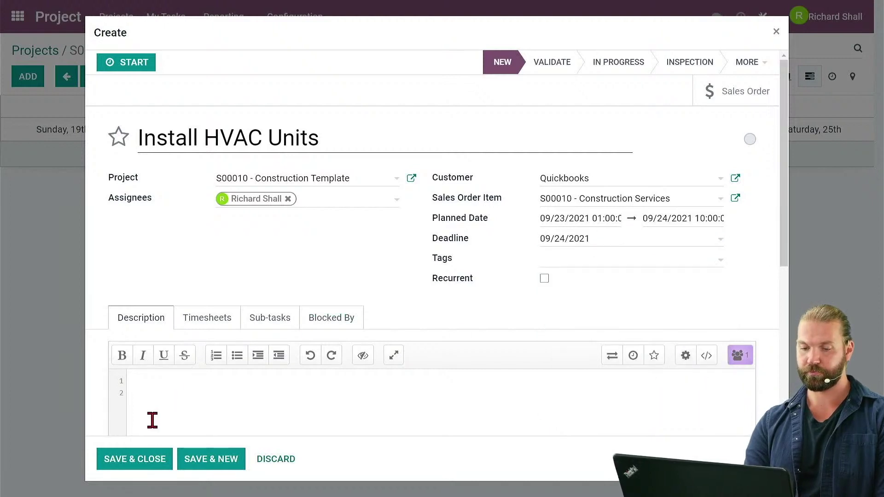
{"action": "left_click", "coordinate": [132, 466]}
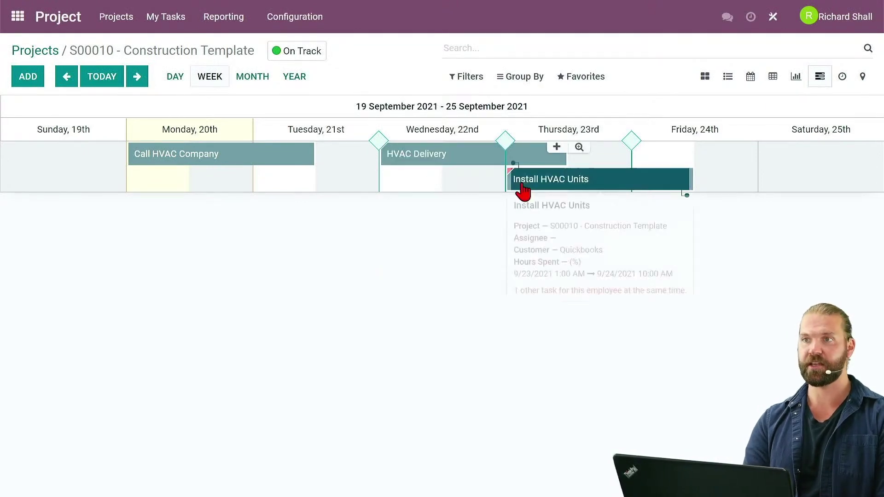
- Reschedule the Install HVAC Units task on the Gantt chart so it starts on Friday, September 24
{"action": "mouse_move", "coordinate": [517, 189]}
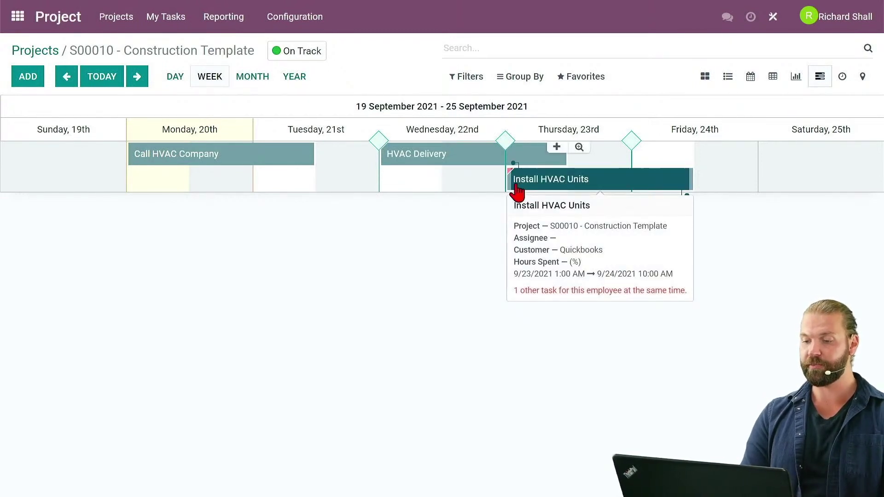
{"action": "left_click_drag", "start_coordinate": [545, 184], "coordinate": [649, 192]}
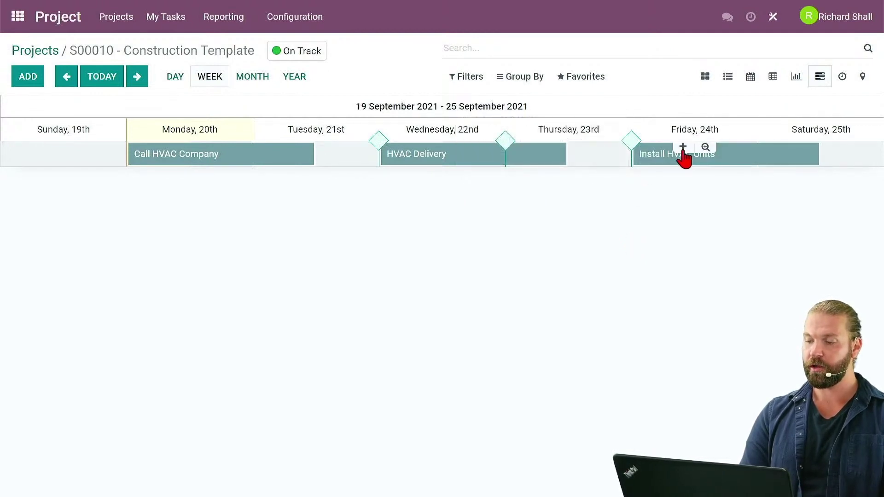
- Add Construction Crew 3 and Construction Crew 2 as assignees of the Install HVAC Units task, and save it
{"action": "mouse_move", "coordinate": [673, 168]}
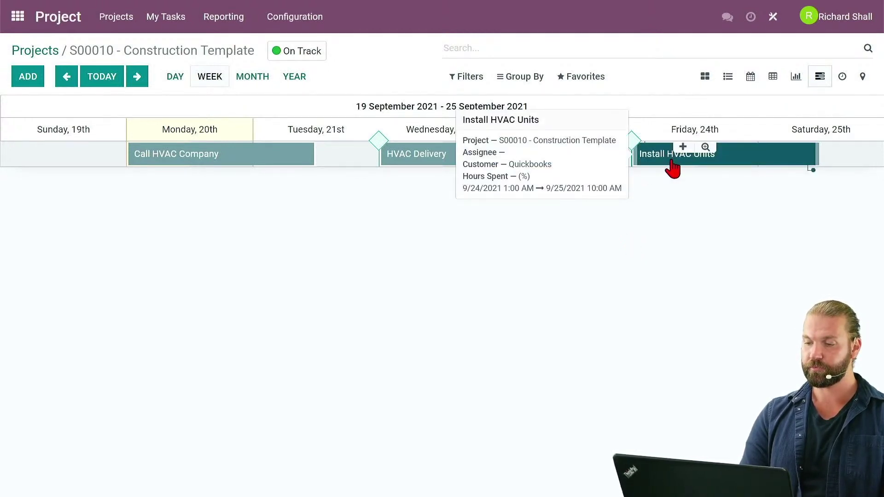
{"action": "left_click", "coordinate": [672, 168]}
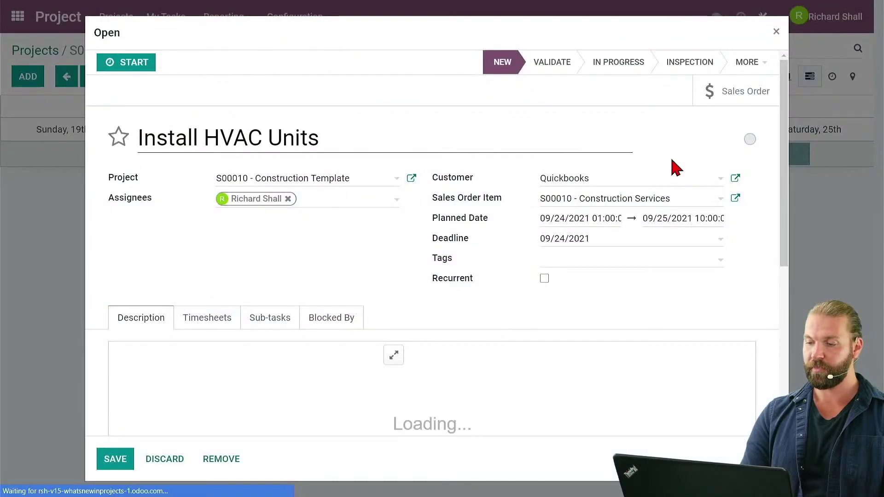
{"action": "left_click", "coordinate": [322, 202]}
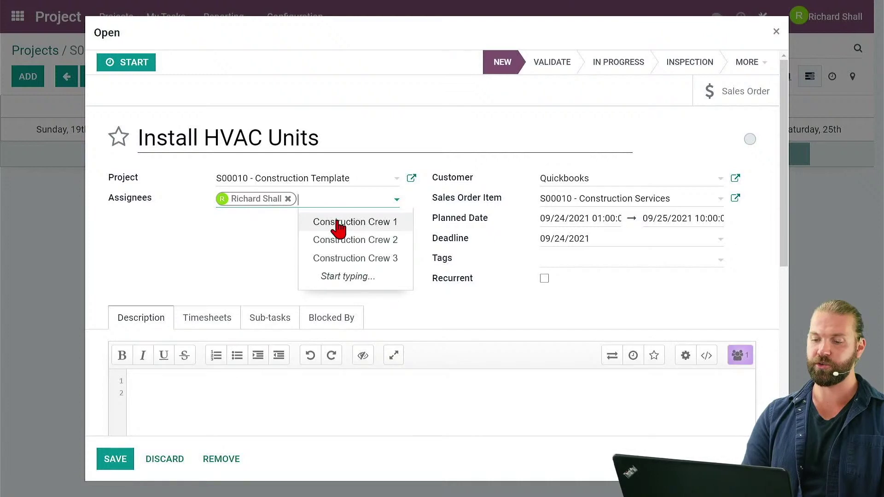
{"action": "left_click", "coordinate": [327, 260]}
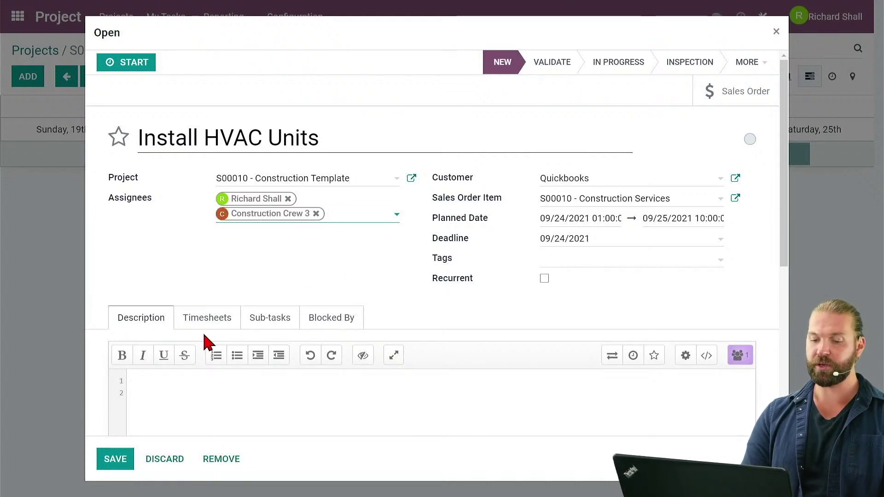
{"action": "left_click", "coordinate": [359, 231]}
{"action": "left_click", "coordinate": [376, 254]}
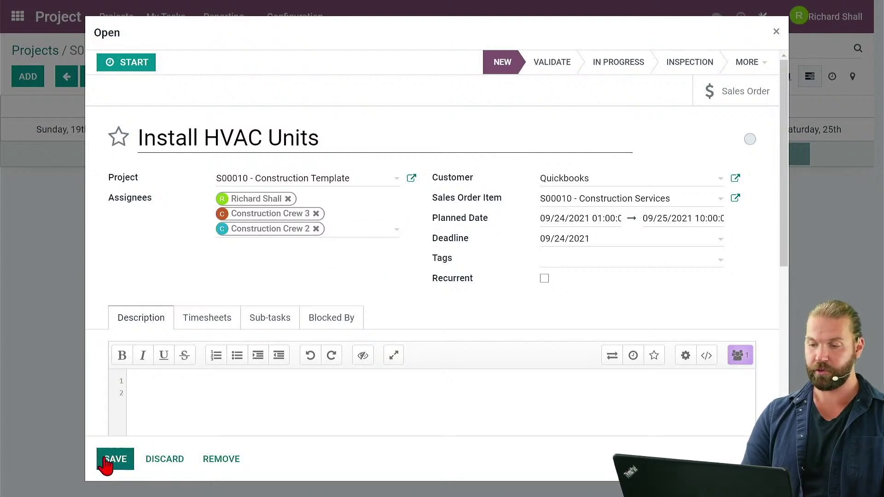
{"action": "left_click", "coordinate": [105, 459]}
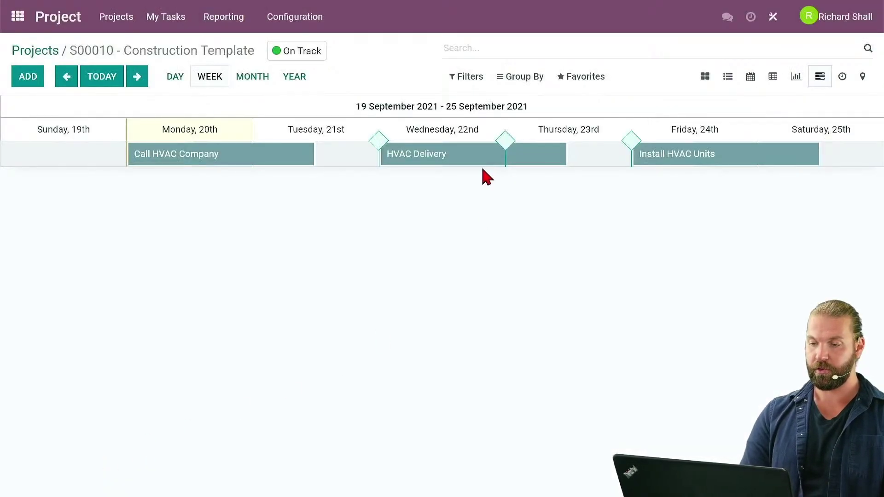
- Assign Construction Crew 2 to the HVAC Delivery task, save it, and check its assignees
{"action": "left_click", "coordinate": [459, 159]}
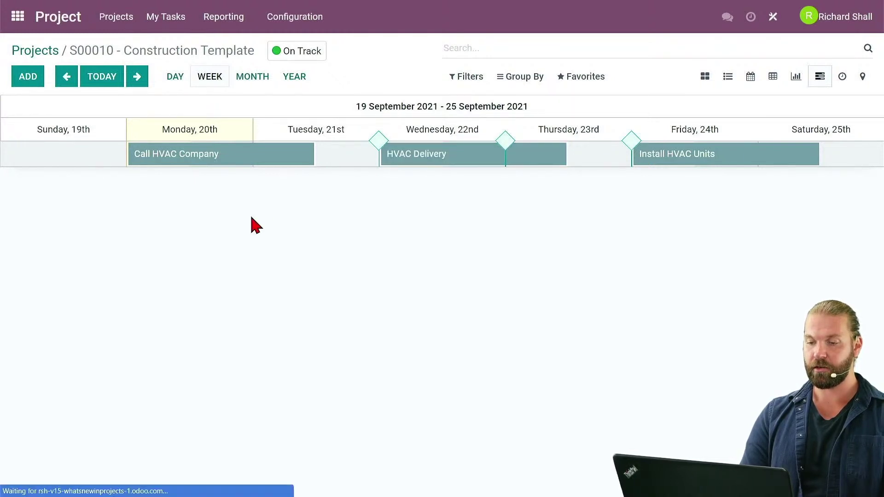
{"action": "left_click", "coordinate": [306, 204]}
{"action": "left_click", "coordinate": [330, 238]}
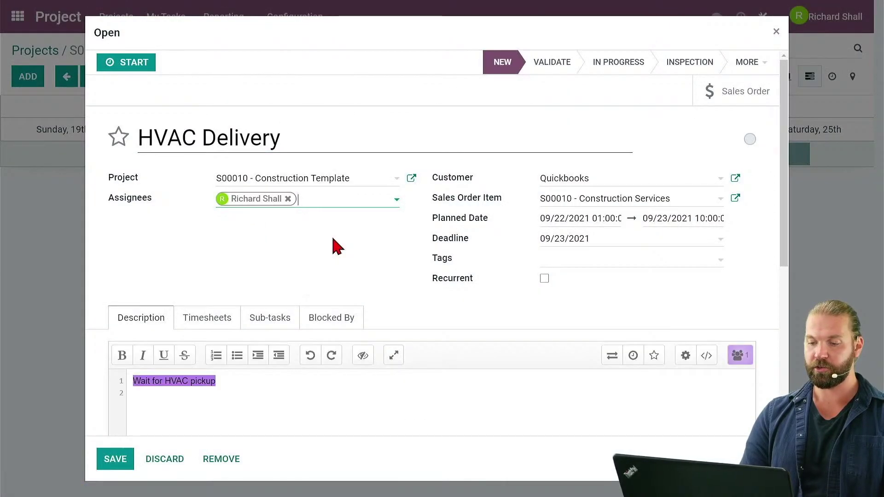
{"action": "left_click", "coordinate": [115, 466]}
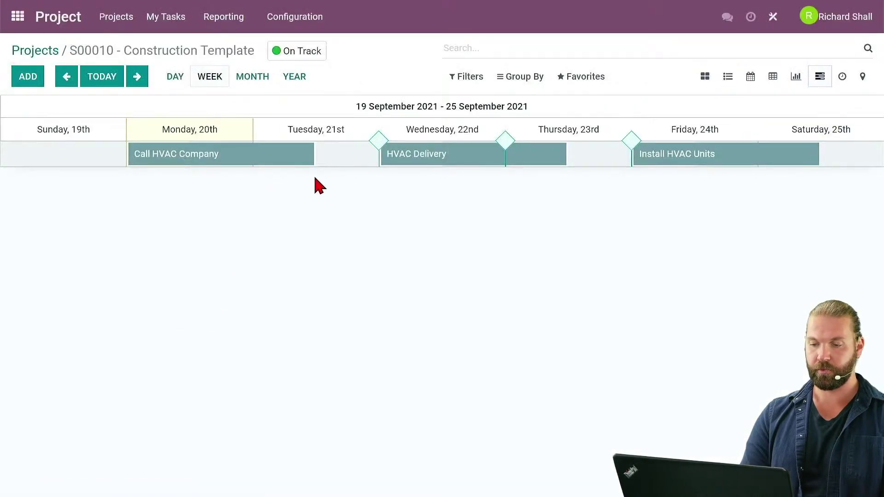
{"action": "left_click", "coordinate": [469, 159]}
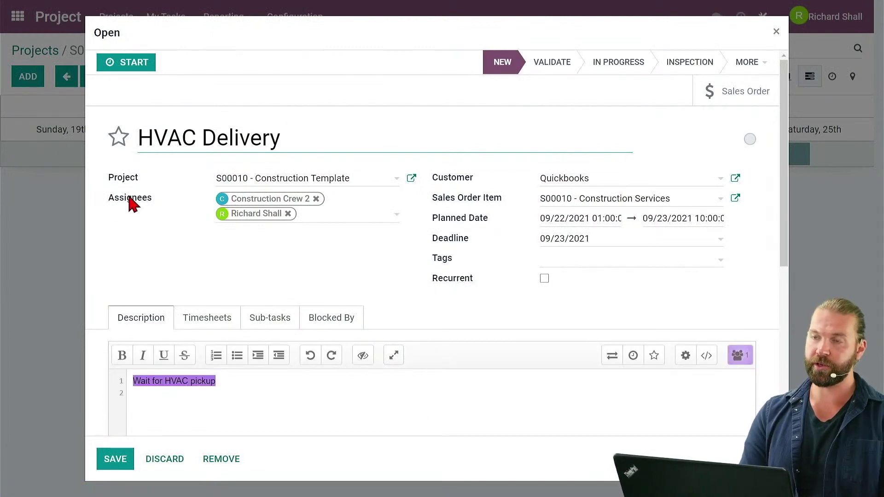
{"action": "left_click_drag", "start_coordinate": [161, 199], "coordinate": [116, 203]}
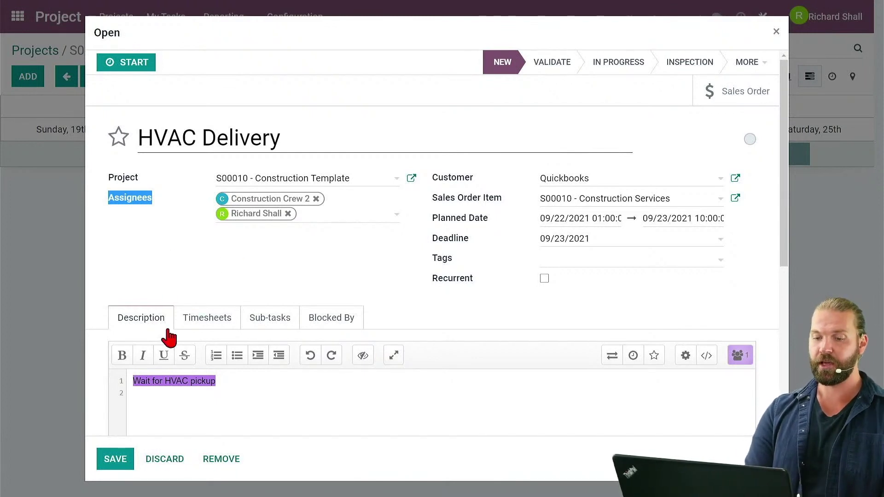
{"action": "left_click", "coordinate": [113, 459]}
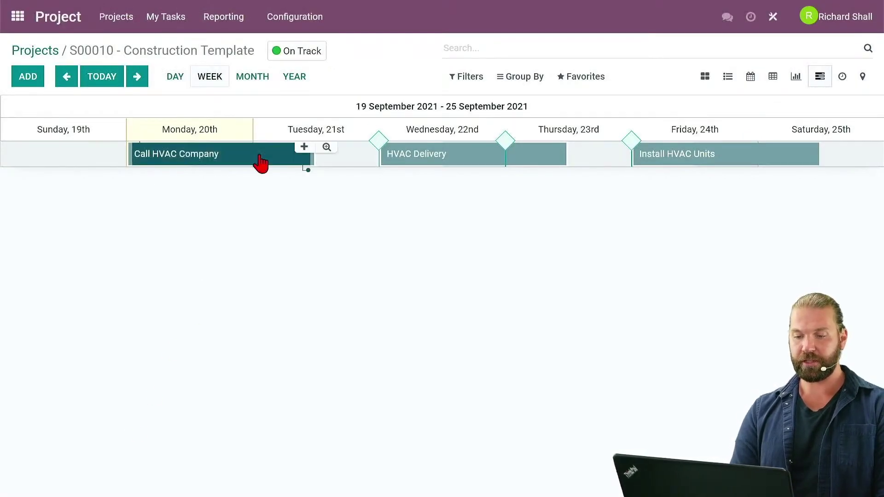
- Add Construction Crew 1 as an assignee of the Call HVAC Company task, and save it
{"action": "left_click", "coordinate": [260, 162]}
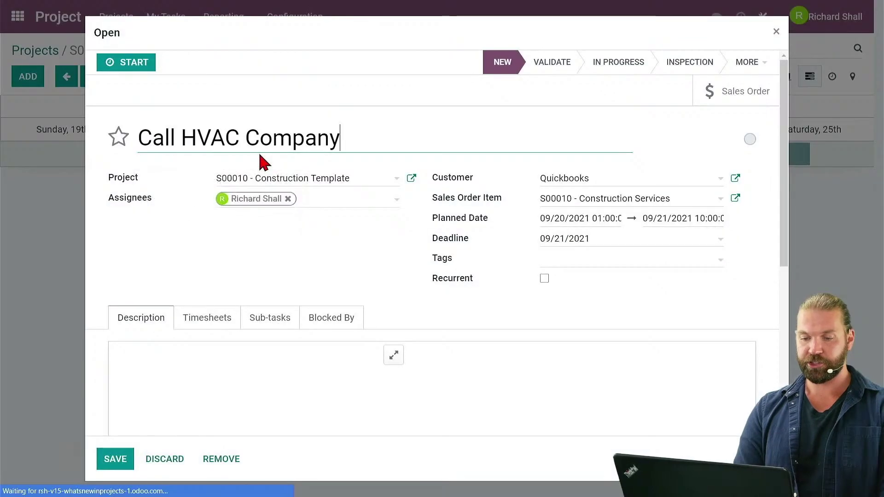
{"action": "left_click", "coordinate": [336, 214]}
{"action": "left_click", "coordinate": [339, 222]}
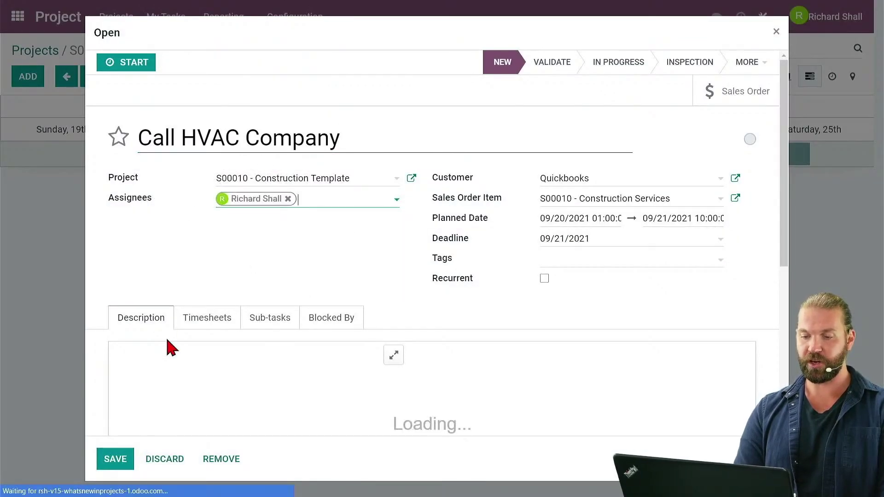
{"action": "left_click", "coordinate": [106, 463]}
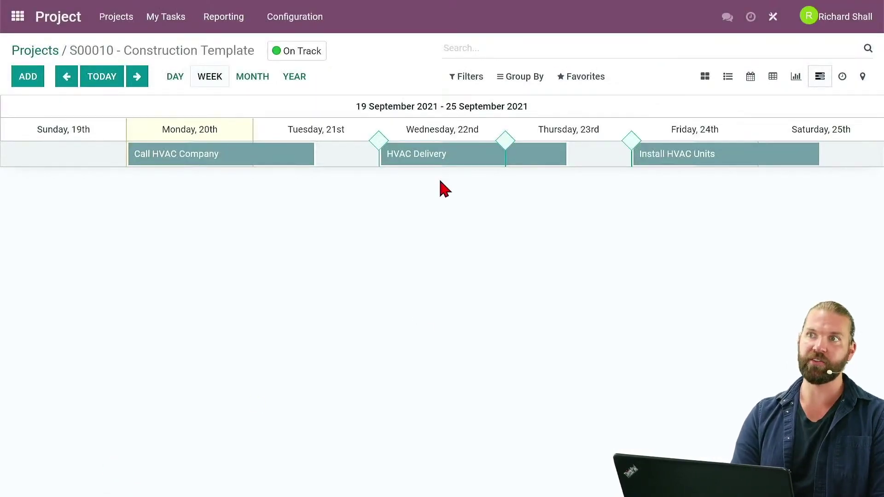
- Group the Gantt chart's tasks by the person or crew they are assigned to
{"action": "left_click", "coordinate": [516, 77]}
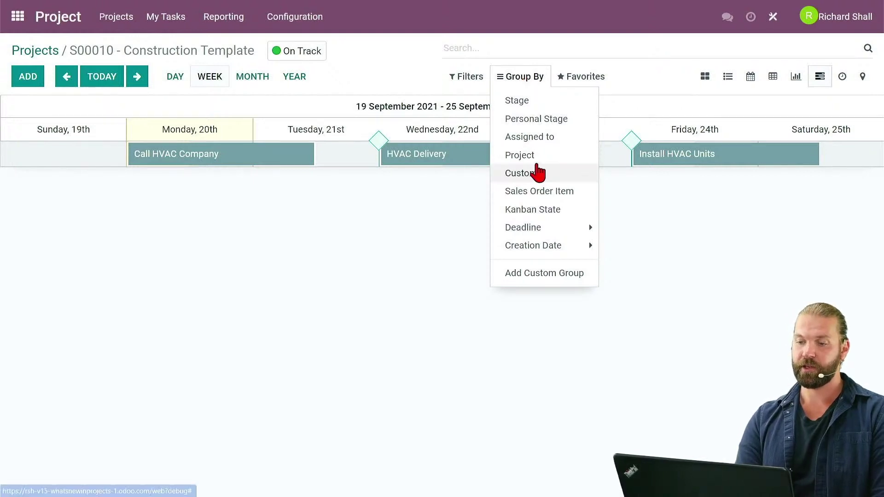
{"action": "left_click", "coordinate": [548, 138]}
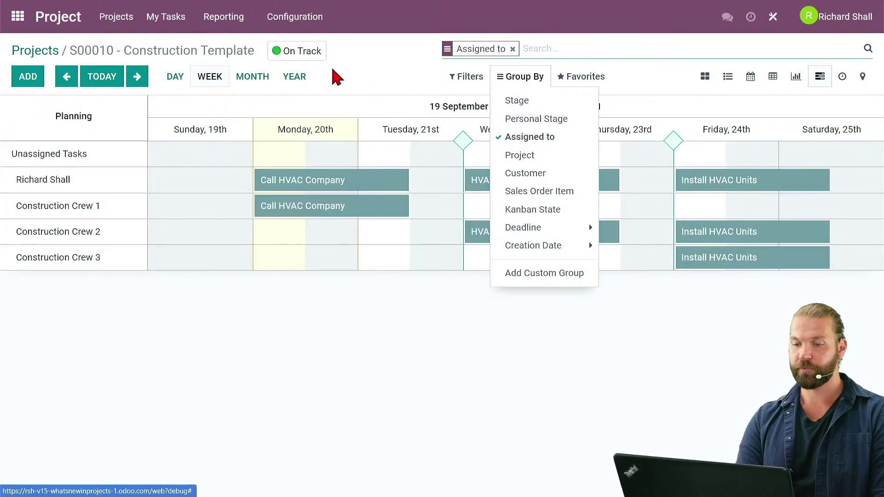
{"action": "left_click", "coordinate": [355, 75]}
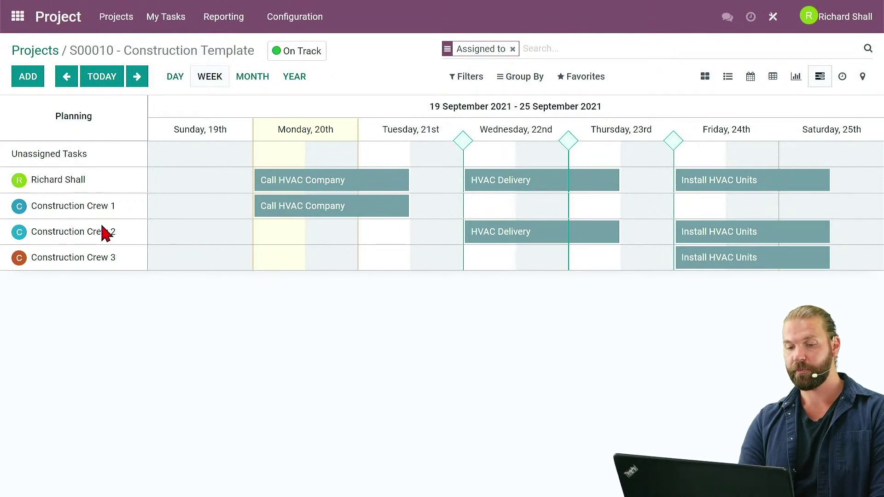
- Create Gantt dependencies from Call HVAC Company to HVAC Delivery, and from HVAC Delivery to Install HVAC Units
{"action": "mouse_move", "coordinate": [341, 194]}
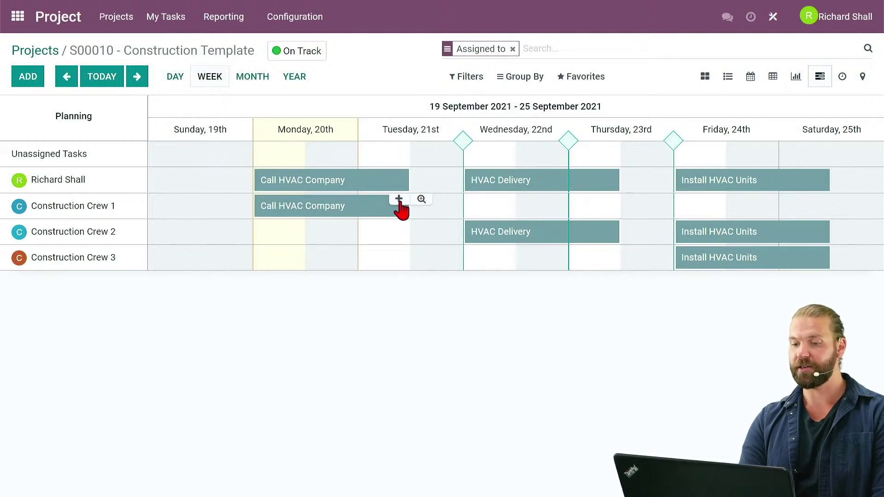
{"action": "mouse_move", "coordinate": [403, 219]}
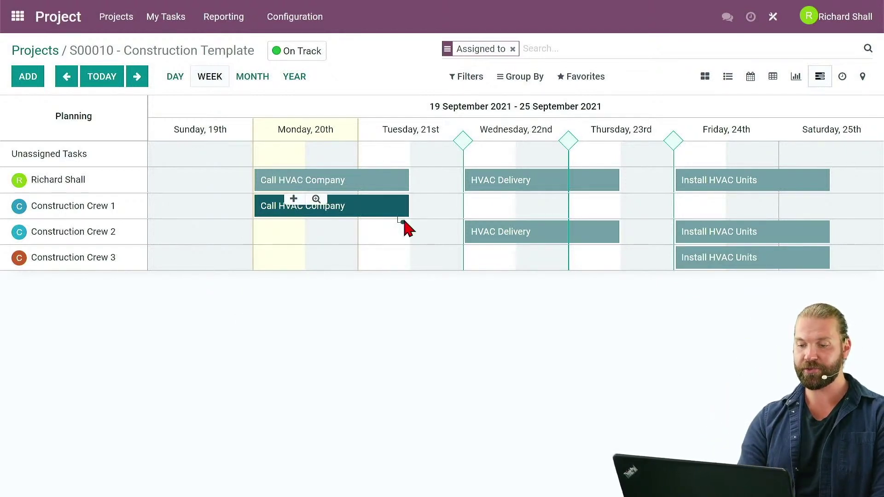
{"action": "left_click_drag", "start_coordinate": [403, 222], "coordinate": [464, 233]}
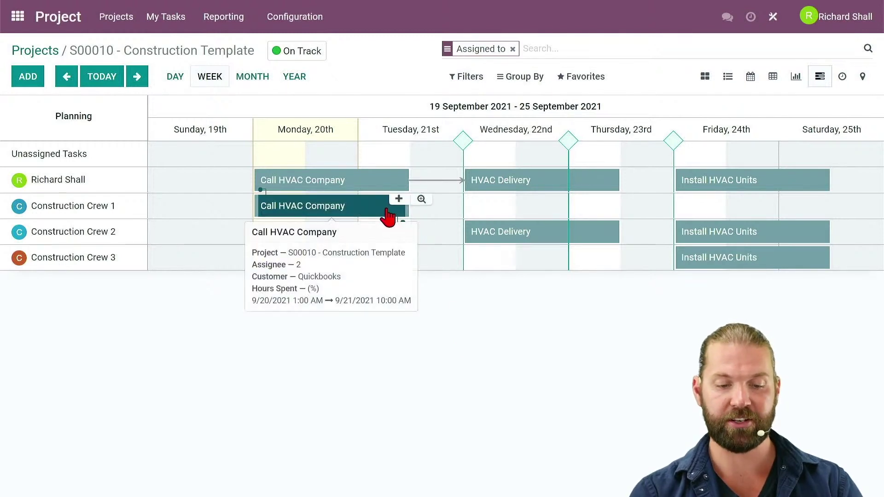
{"action": "mouse_move", "coordinate": [398, 186]}
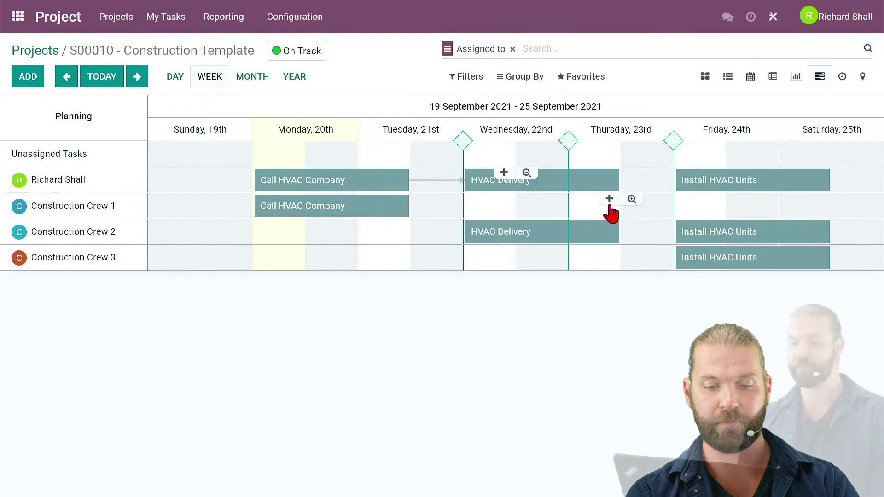
{"action": "mouse_move", "coordinate": [614, 190]}
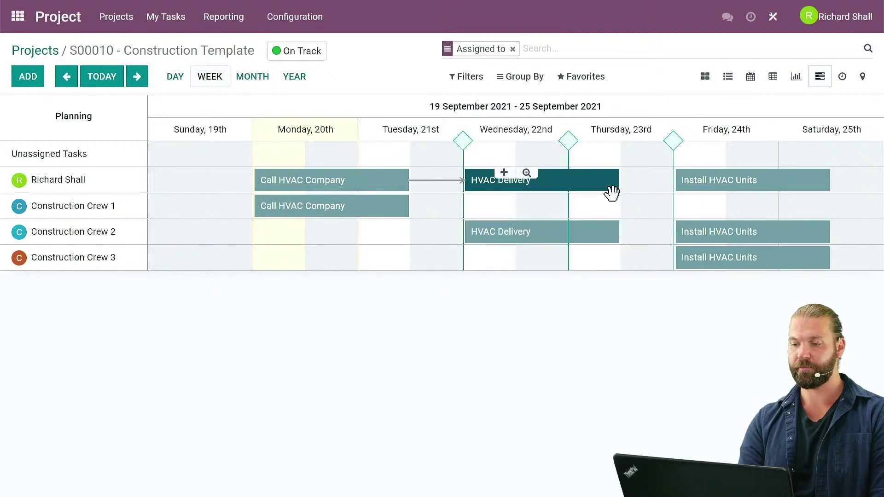
{"action": "left_click_drag", "start_coordinate": [613, 195], "coordinate": [684, 186]}
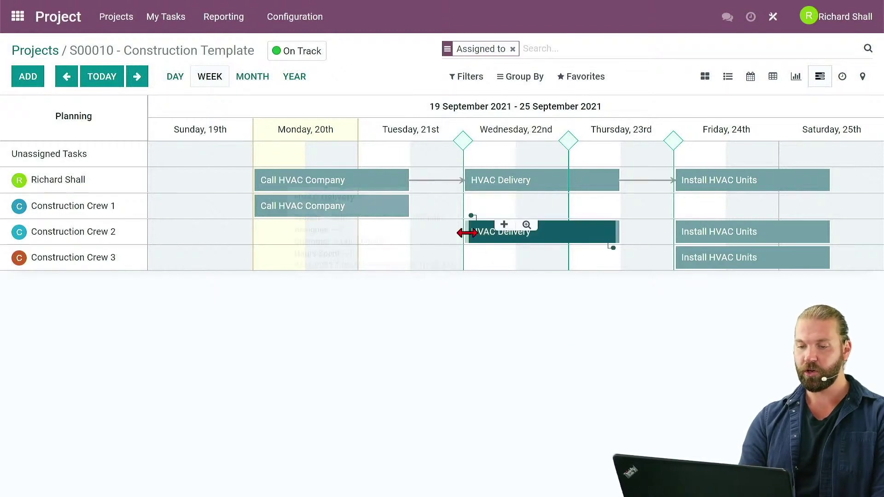
- Shorten Call HVAC Company to Monday the 20th only, and move HVAC Delivery to start that Monday in Construction Crew 2's row
{"action": "left_click_drag", "start_coordinate": [409, 185], "coordinate": [364, 182]}
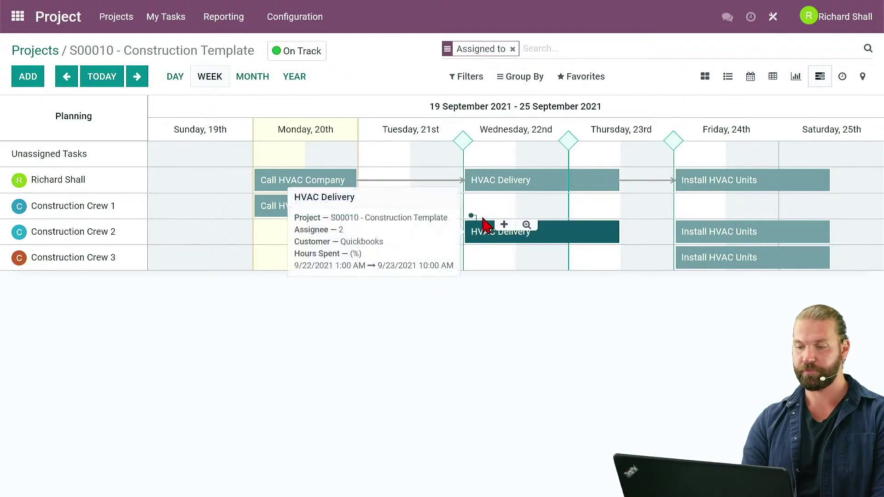
{"action": "left_click_drag", "start_coordinate": [545, 182], "coordinate": [343, 246]}
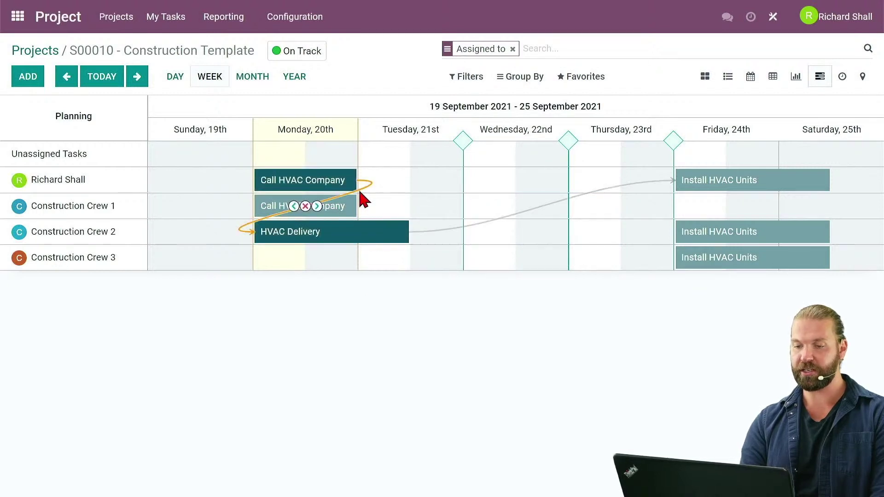
- Reschedule HVAC Delivery forward through its dependency on Call HVAC Company, so that it starts on Tuesday the 21st
{"action": "mouse_move", "coordinate": [286, 216]}
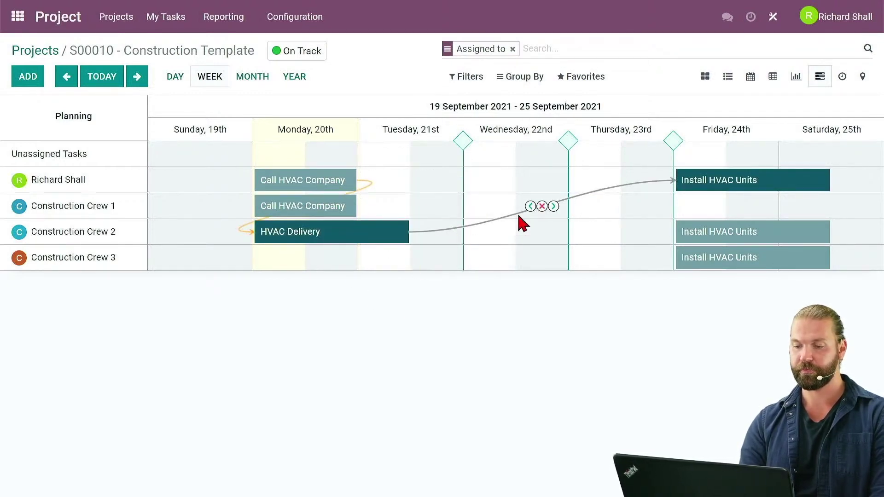
{"action": "mouse_move", "coordinate": [642, 212]}
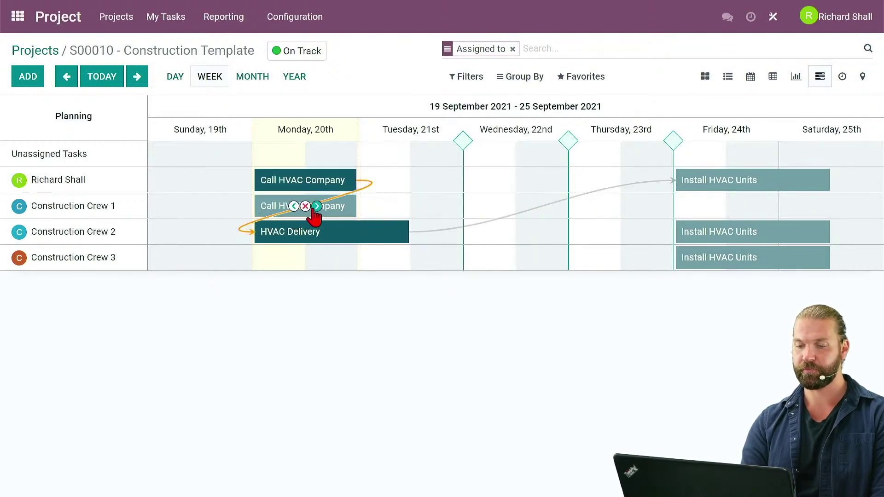
{"action": "left_click", "coordinate": [316, 206]}
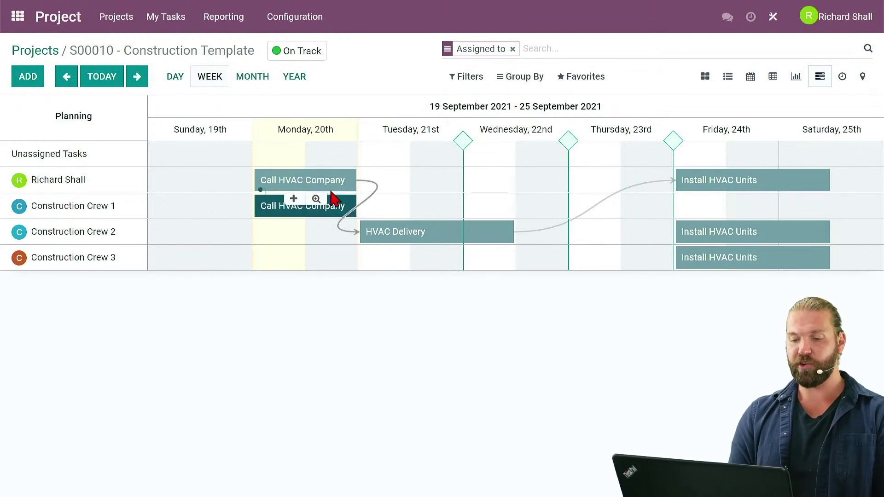
- Open the Install HVAC Units task from the Gantt chart and show the tasks that block it
{"action": "left_click", "coordinate": [772, 183]}
{"action": "left_click", "coordinate": [333, 318]}
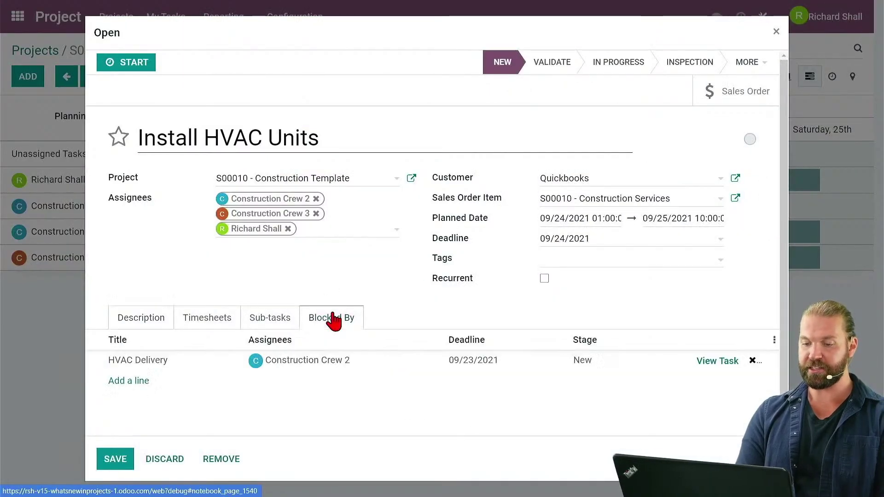
{"action": "scroll", "coordinate": [380, 306], "scroll_direction": "down", "scroll_amount": 1}
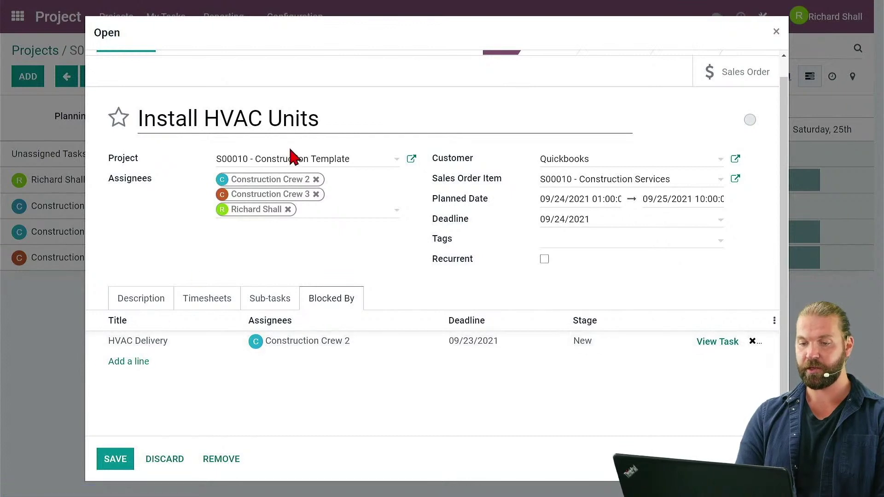
{"action": "left_click_drag", "start_coordinate": [325, 121], "coordinate": [211, 111]}
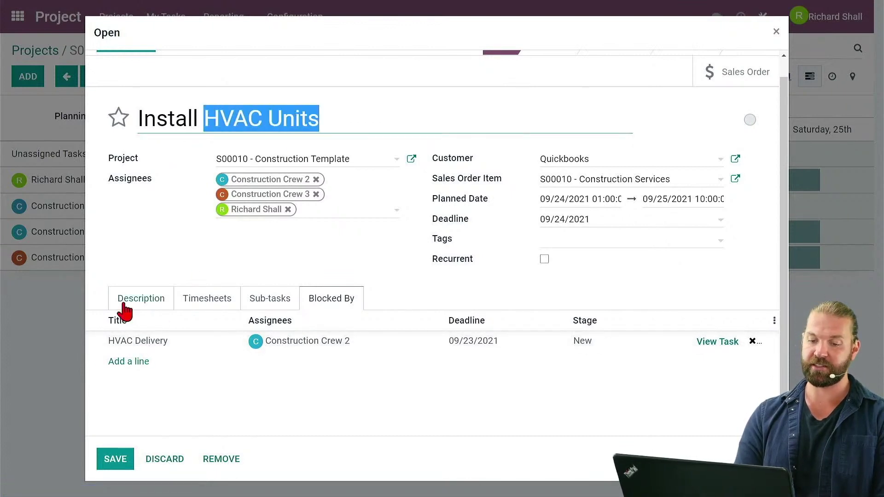
- Search the candidate blocking tasks for HVAC and add Call HVAC Company from the S00002 - New SF Office project
{"action": "left_click", "coordinate": [131, 363]}
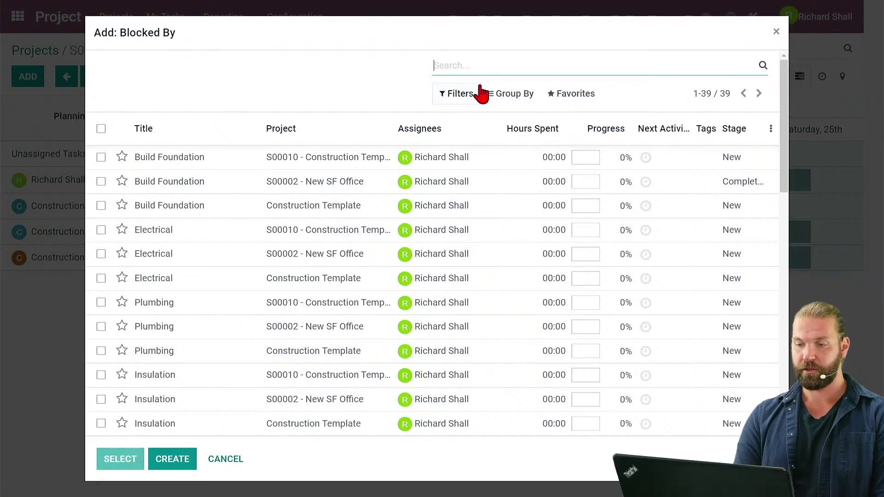
{"action": "type", "text": "HVAC"}
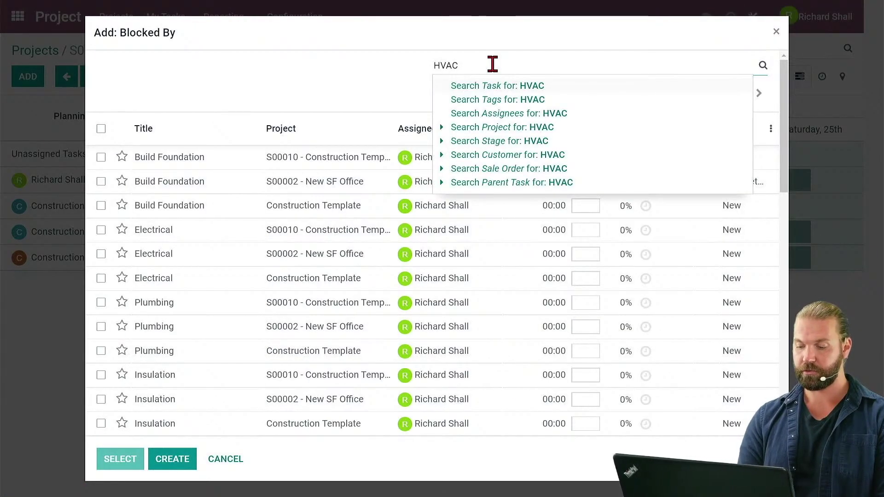
{"action": "key", "text": "Return"}
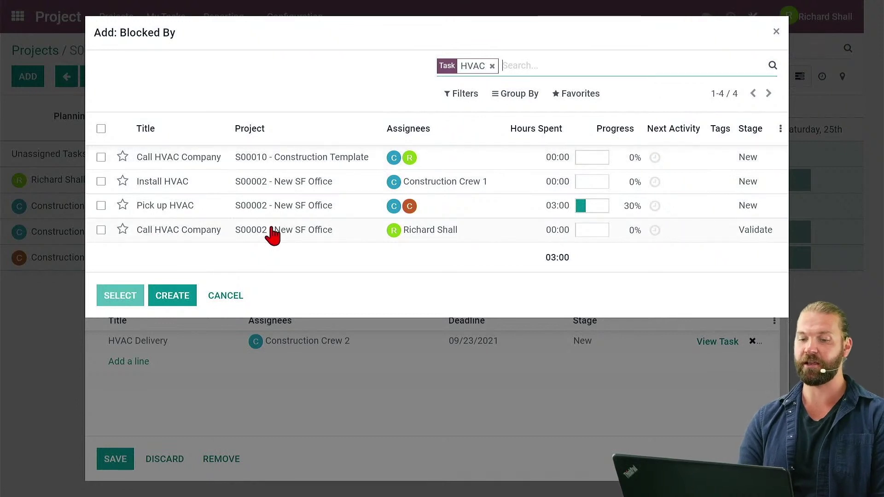
{"action": "left_click", "coordinate": [204, 238]}
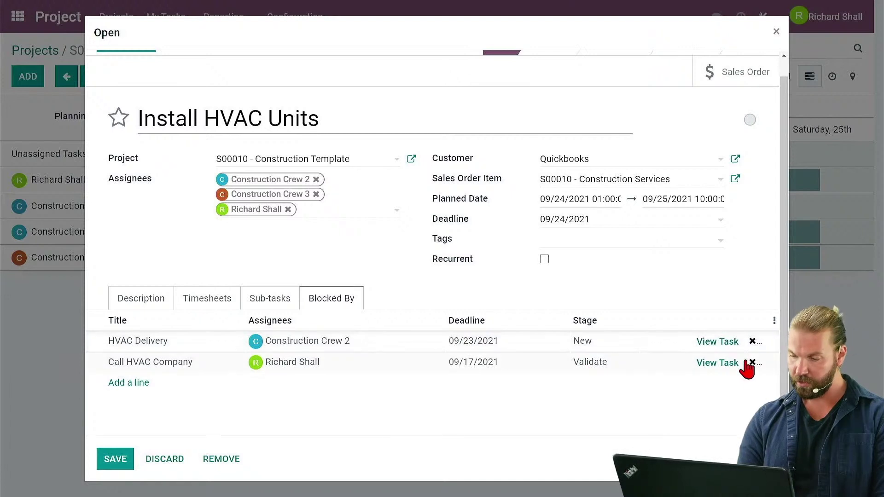
- Remove the New SF Office project's Call HVAC Company task from the blockers of Install HVAC Units
{"action": "left_click", "coordinate": [359, 363]}
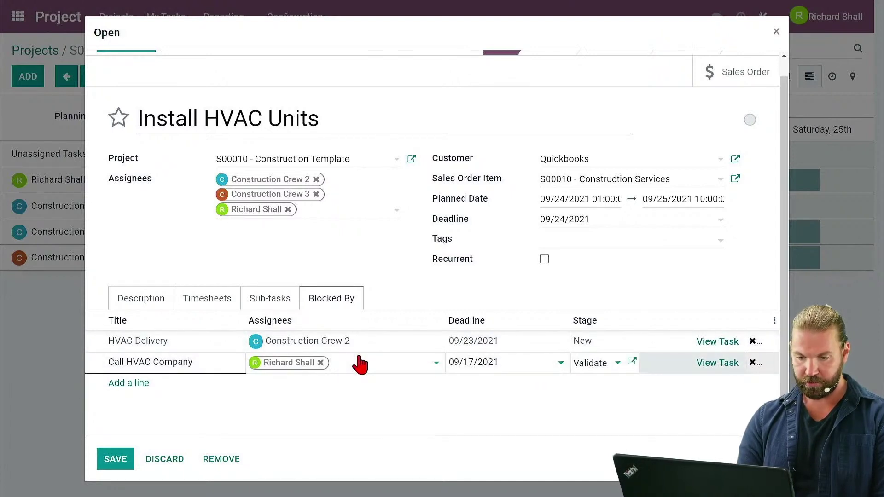
{"action": "left_click", "coordinate": [223, 362]}
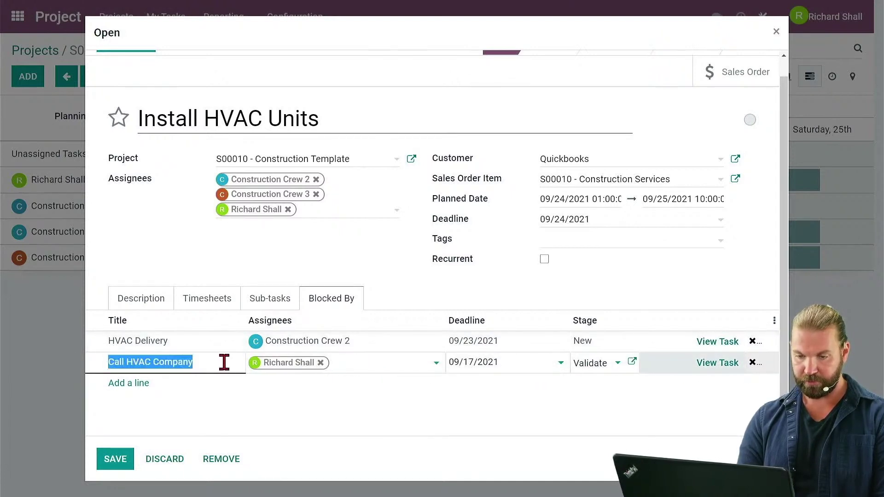
{"action": "left_click", "coordinate": [753, 364]}
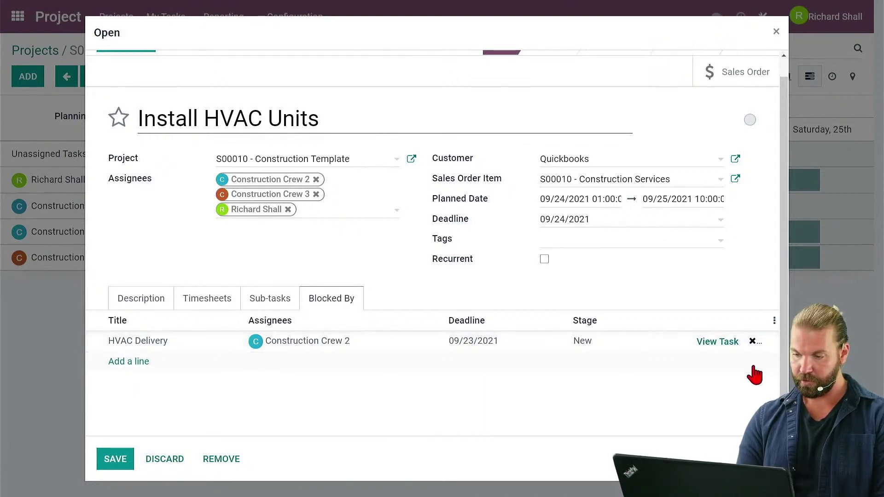
- Search candidate blockers for HVAC, show their Customer column, and add the Quickbooks customer's Call HVAC Company task to Install HVAC Units
{"action": "left_click", "coordinate": [142, 363]}
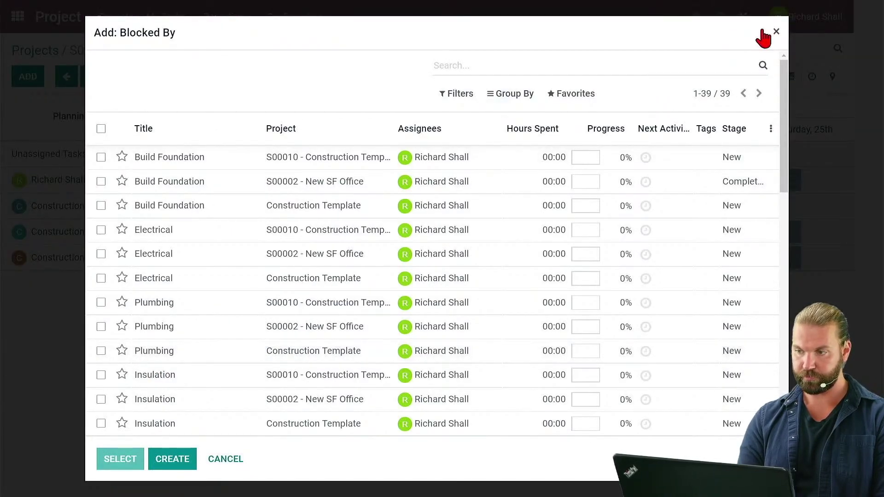
{"action": "left_click", "coordinate": [507, 65]}
{"action": "type", "text": "HVAC"}
{"action": "key", "text": "Return"}
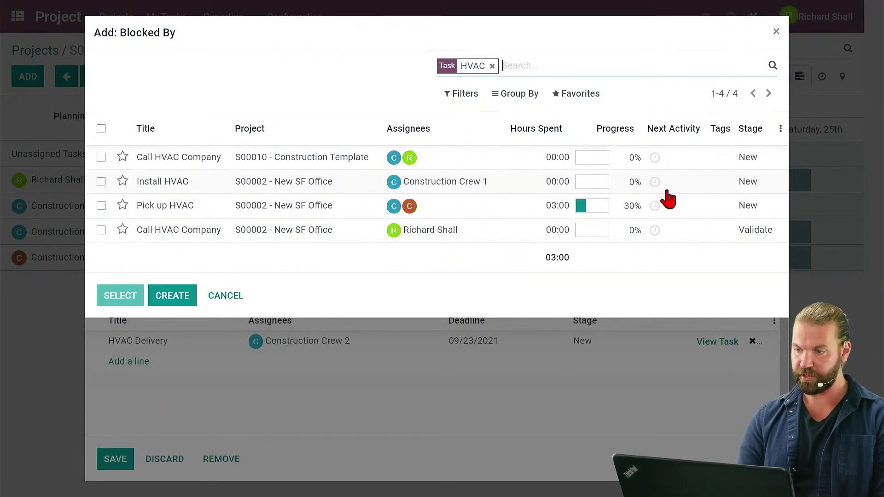
{"action": "left_click", "coordinate": [780, 130]}
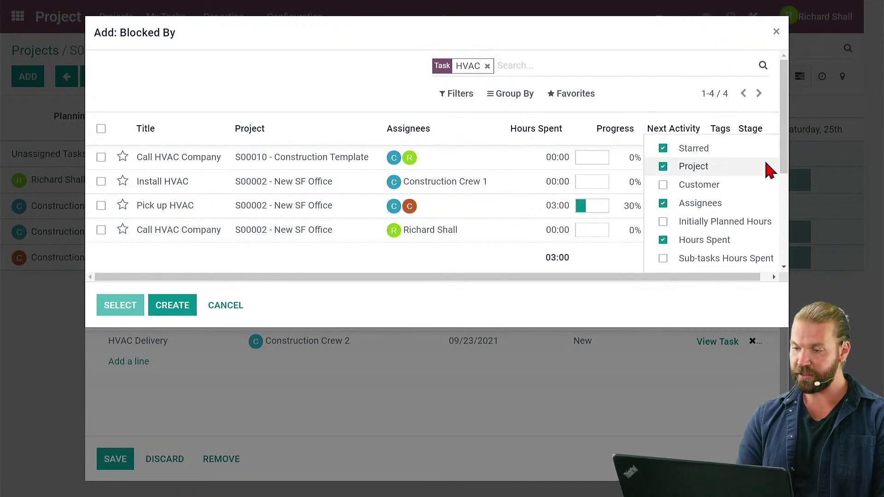
{"action": "left_click", "coordinate": [710, 184]}
{"action": "left_click", "coordinate": [348, 76]}
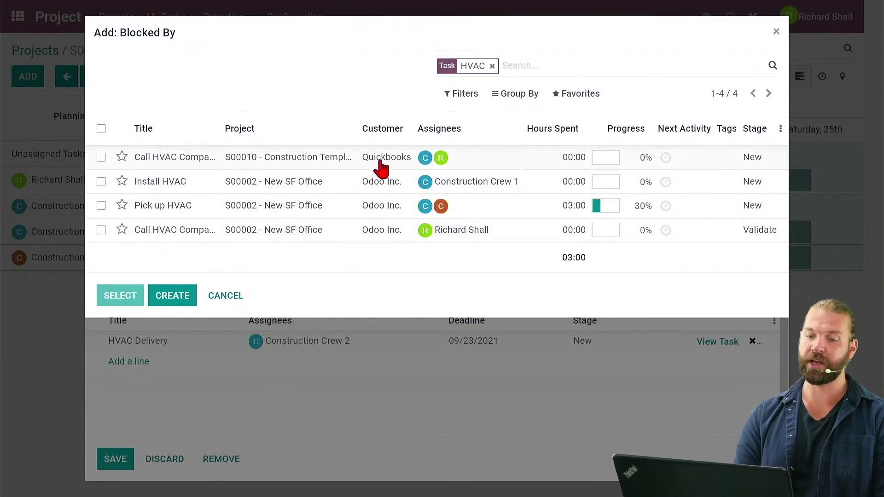
{"action": "left_click", "coordinate": [363, 167]}
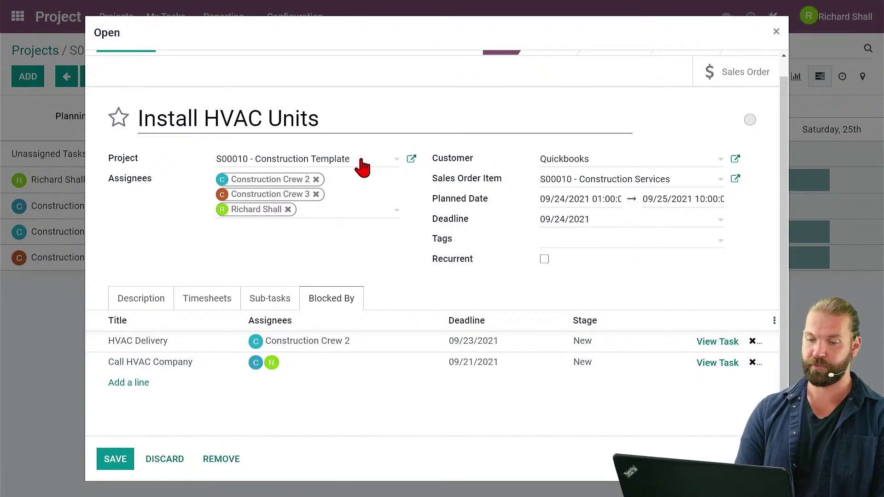
- Rename the task's project to "S00010 - QB New building (Smaller than Odoo's)" and save both the project and the task
{"action": "left_click", "coordinate": [411, 160]}
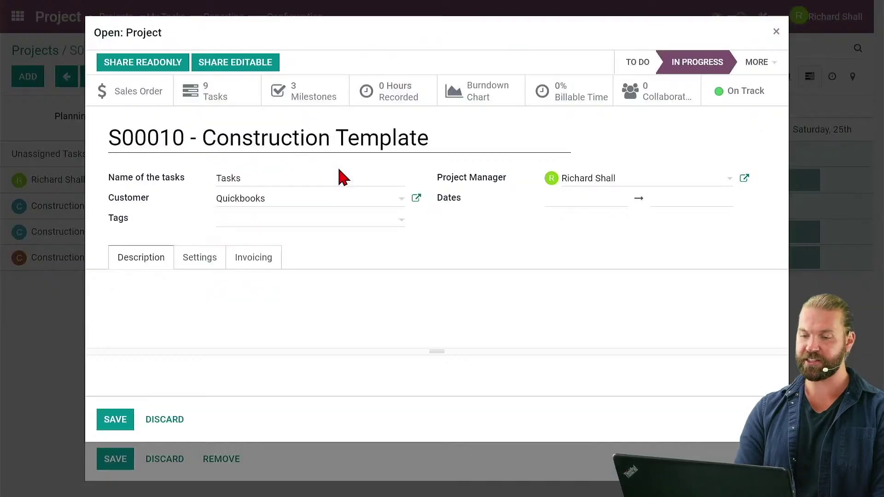
{"action": "left_click_drag", "start_coordinate": [437, 143], "coordinate": [205, 140]}
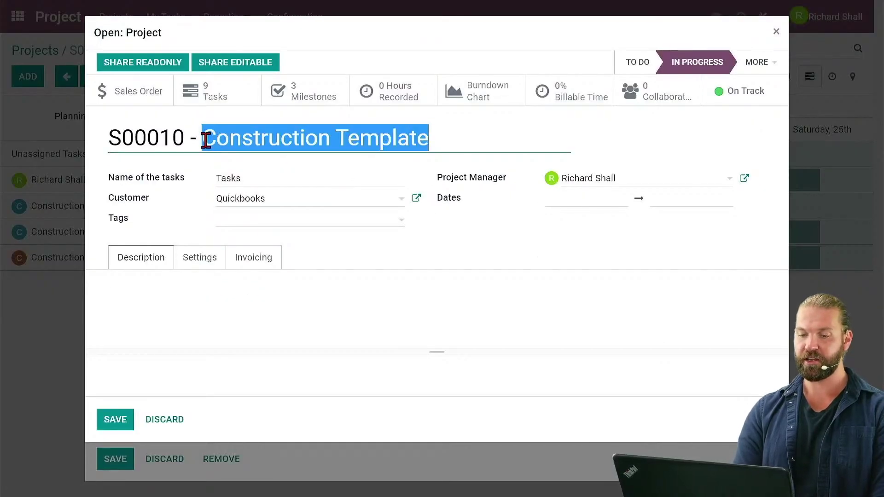
{"action": "type", "text": "Q"}
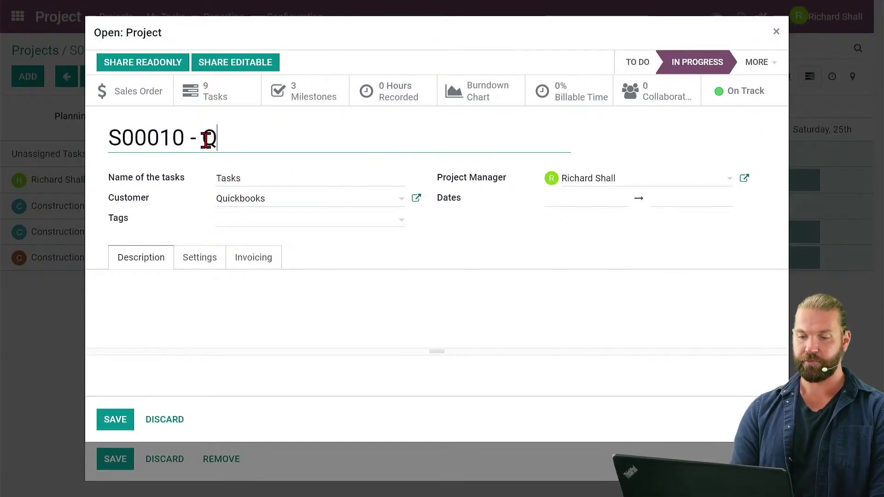
{"action": "type", "text": "V B New buildi"}
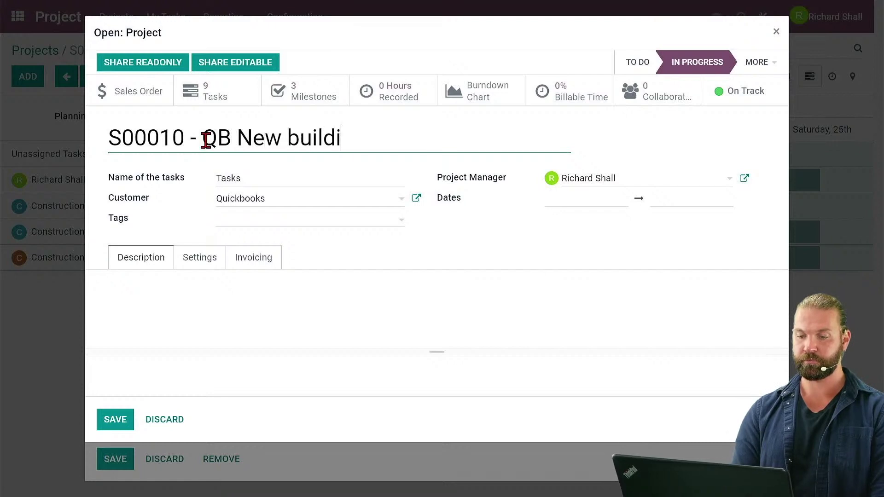
{"action": "type", "text": "ng Smaller than Odoo's)"}
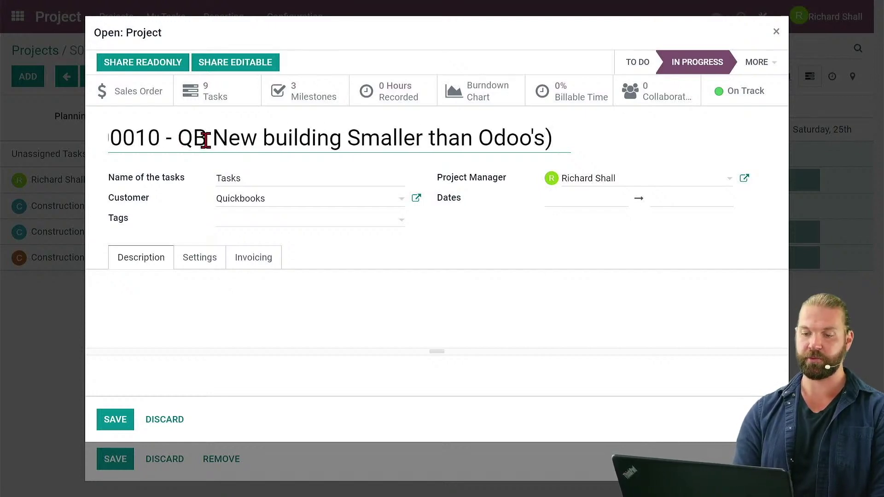
{"action": "left_click", "coordinate": [348, 139]}
{"action": "type", "text": "("}
{"action": "left_click", "coordinate": [115, 419]}
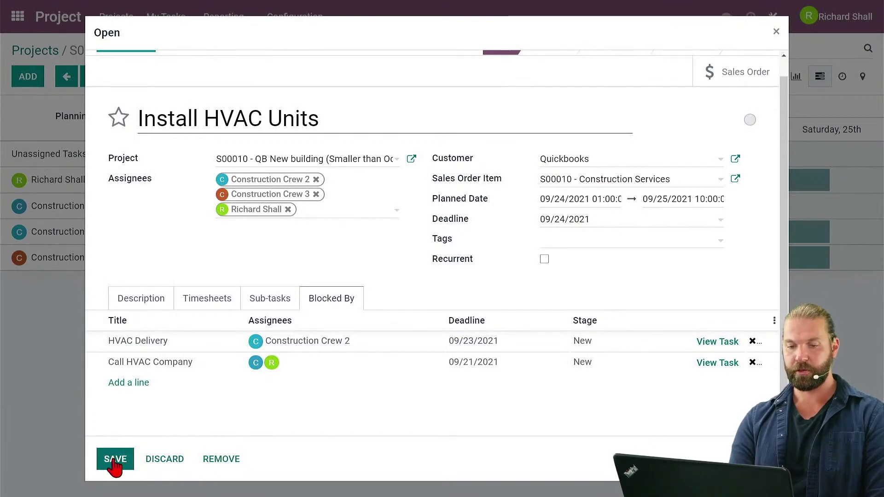
{"action": "left_click", "coordinate": [116, 459]}
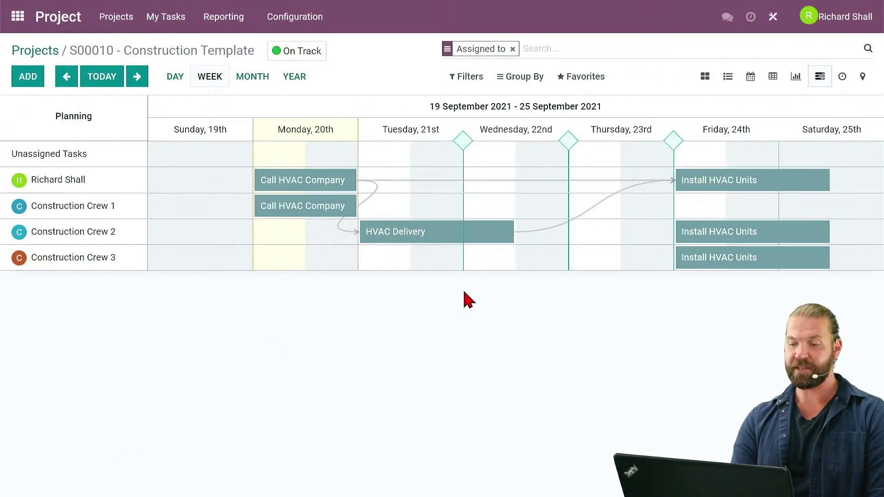
- Examine the project's tasks in the list view with every assignee group expanded, and in the kanban view
{"action": "mouse_move", "coordinate": [474, 235]}
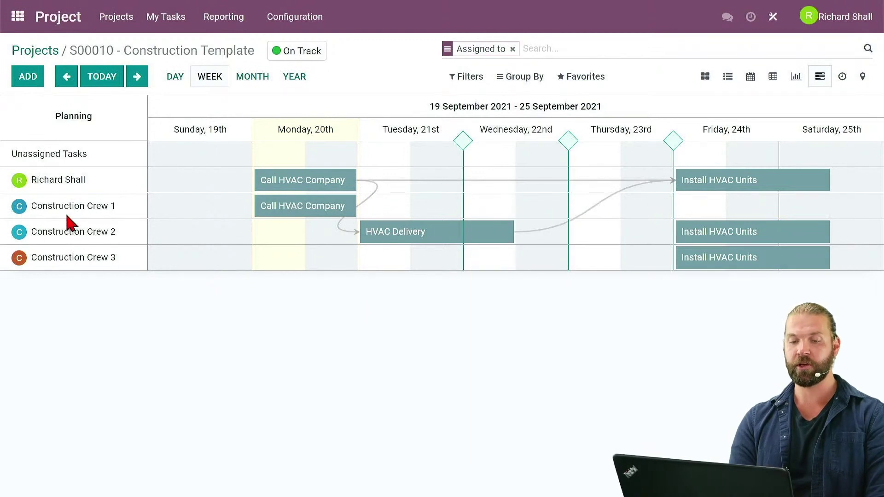
{"action": "left_click", "coordinate": [727, 79]}
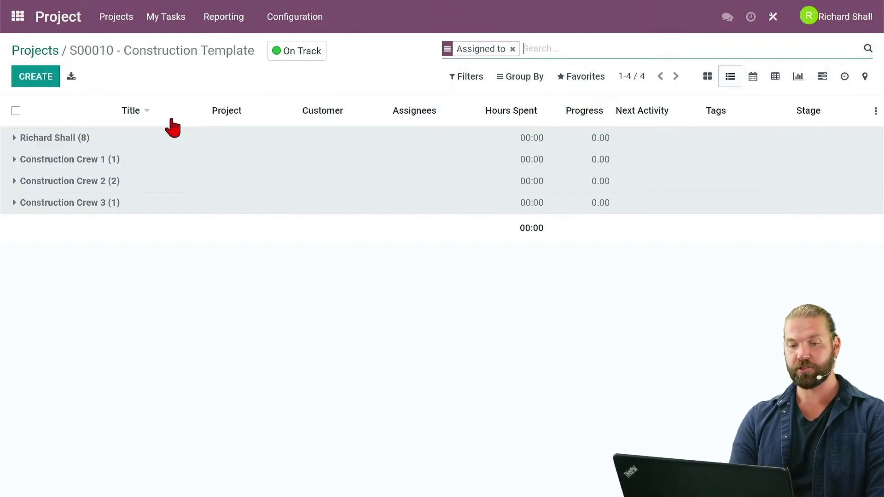
{"action": "left_click", "coordinate": [114, 140]}
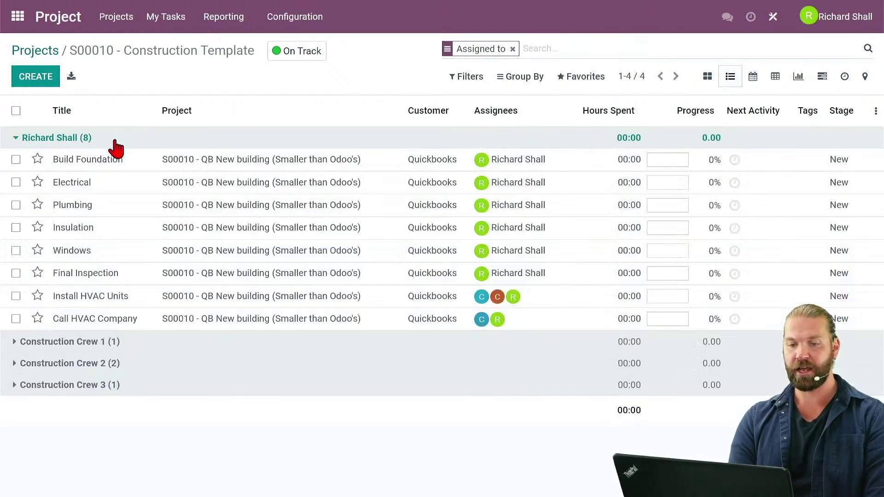
{"action": "left_click", "coordinate": [123, 364]}
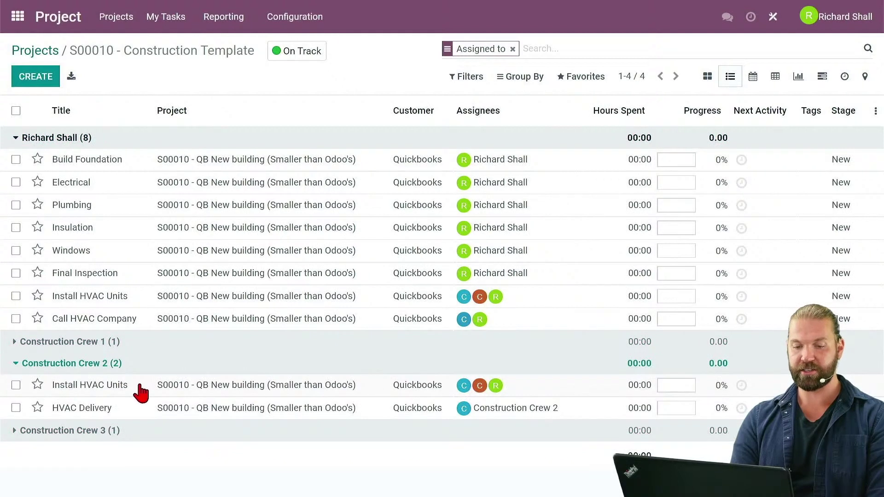
{"action": "left_click", "coordinate": [146, 349]}
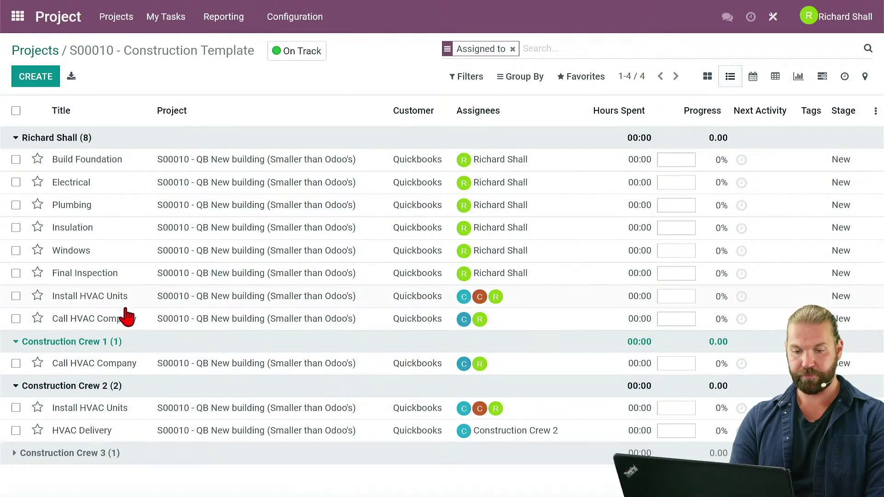
{"action": "left_click", "coordinate": [112, 460]}
{"action": "scroll", "coordinate": [170, 405], "scroll_direction": "down", "scroll_amount": 1}
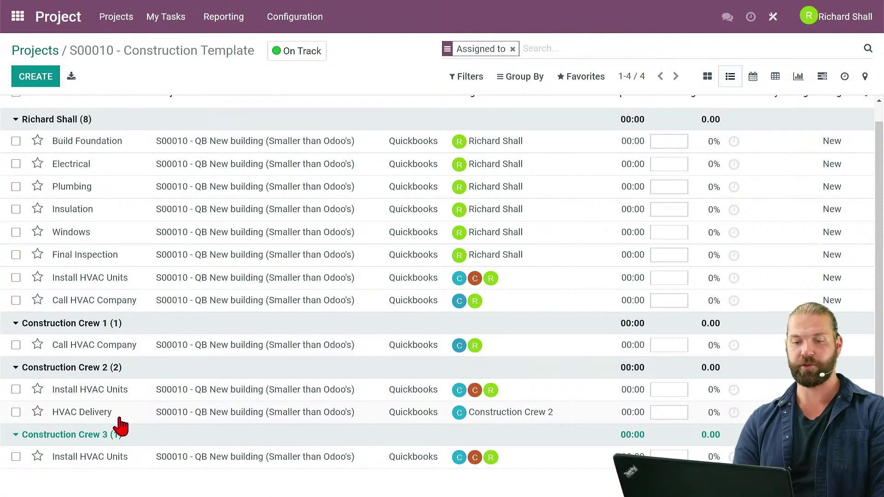
{"action": "scroll", "coordinate": [124, 391], "scroll_direction": "up", "scroll_amount": 1}
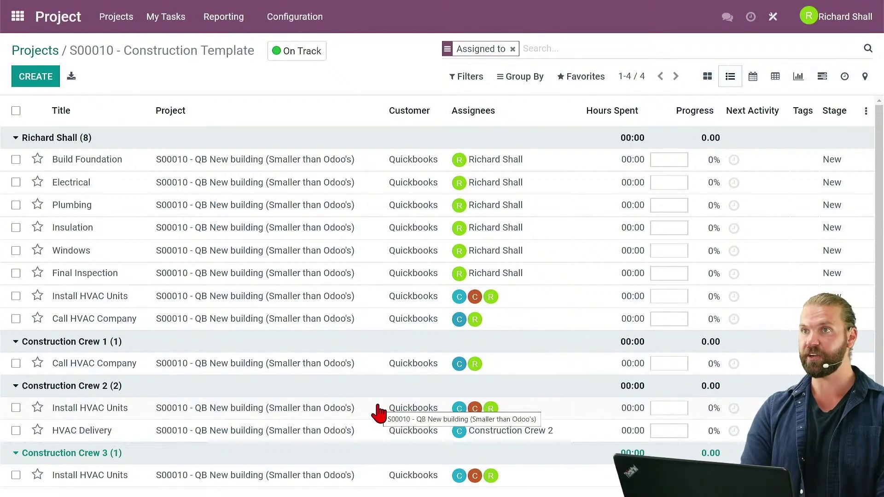
{"action": "left_click", "coordinate": [707, 82]}
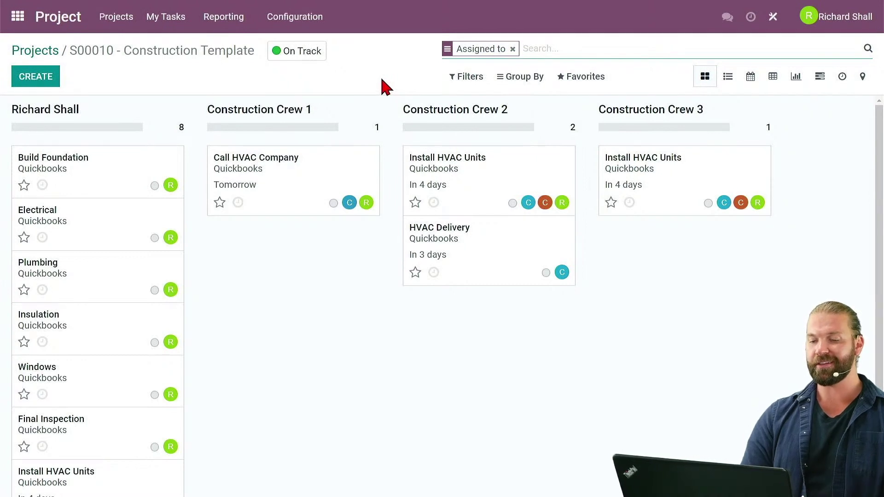
- Create a new project update for the S00010 project titled "HVAC UPDATE" with the status At Risk
{"action": "left_click", "coordinate": [313, 62]}
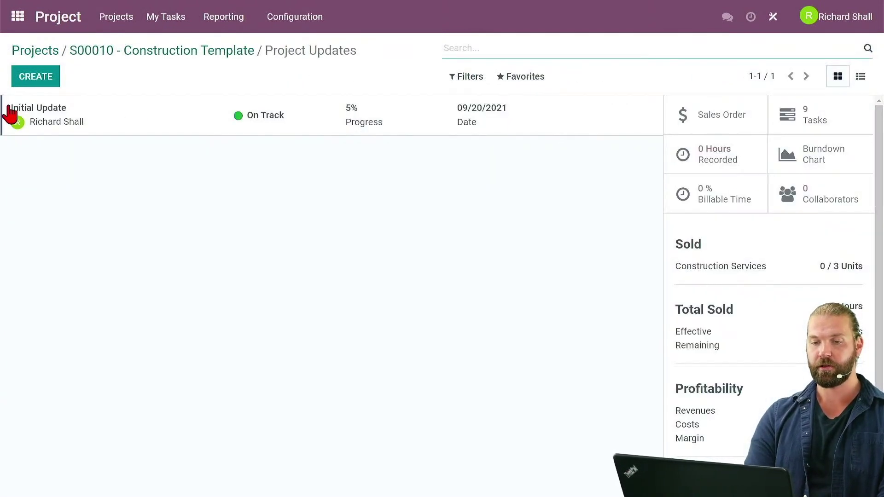
{"action": "left_click", "coordinate": [41, 87]}
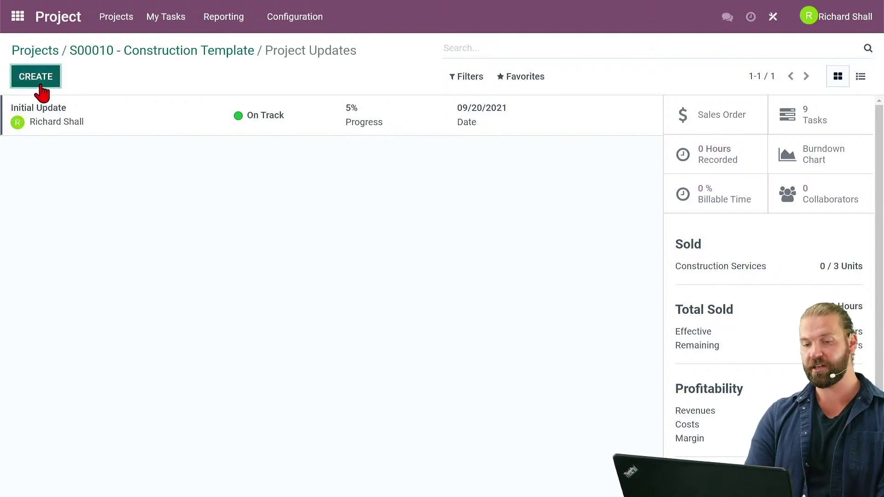
{"action": "type", "text": "HVV"}
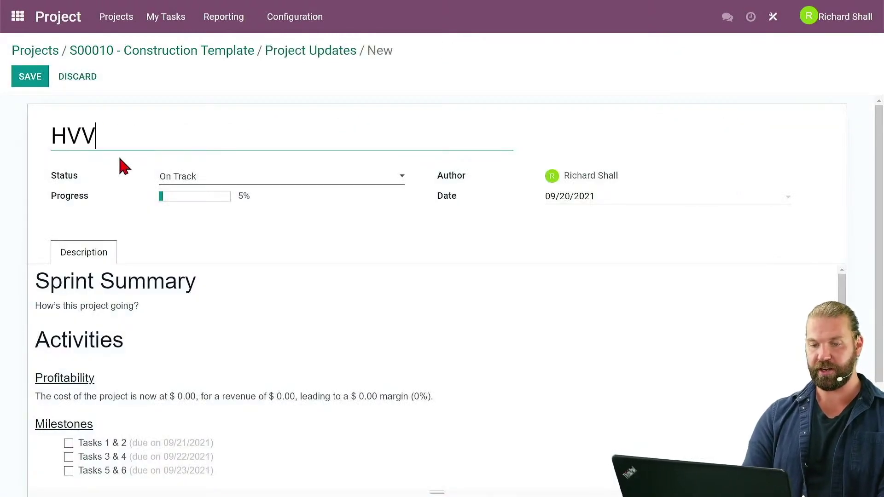
{"action": "key", "text": "BackSpace"}
{"action": "type", "text": "AC UPDATE"}
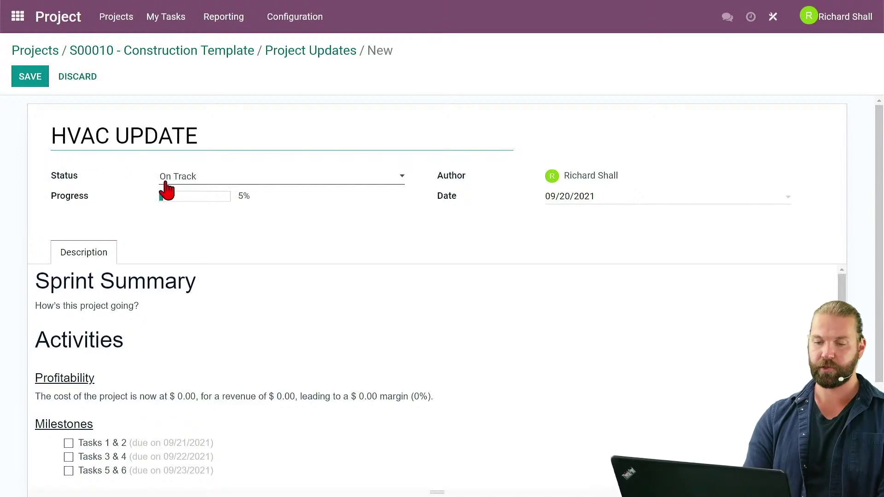
{"action": "left_click", "coordinate": [196, 179]}
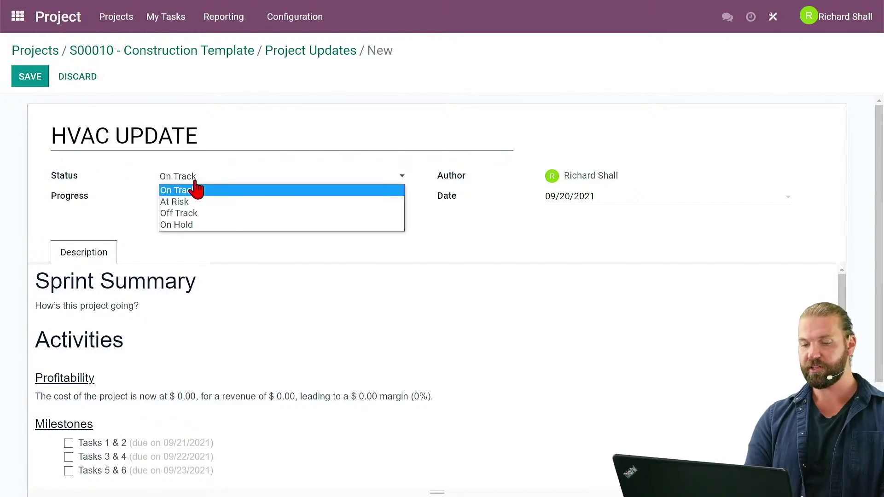
{"action": "left_click", "coordinate": [198, 212]}
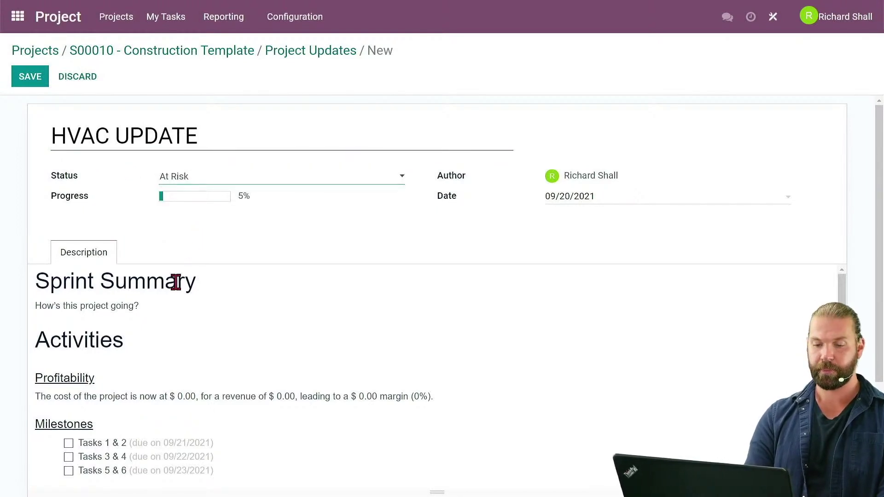
- Add "Not all HVAC units got delivered and some of the ones that did are broken." and "Need to call company back ASAP" to the Sprint Summary
{"action": "left_click", "coordinate": [169, 308]}
{"action": "key", "text": "Return"}
{"action": "key", "text": "Return"}
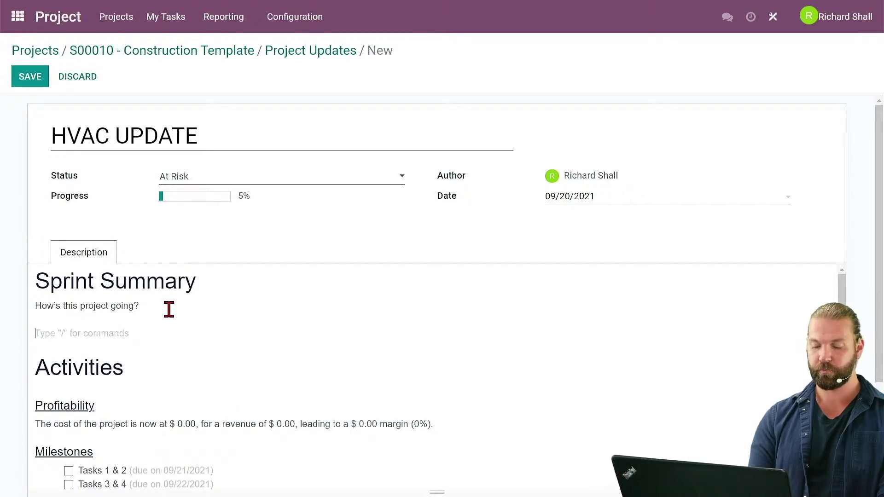
{"action": "type", "text": "N"}
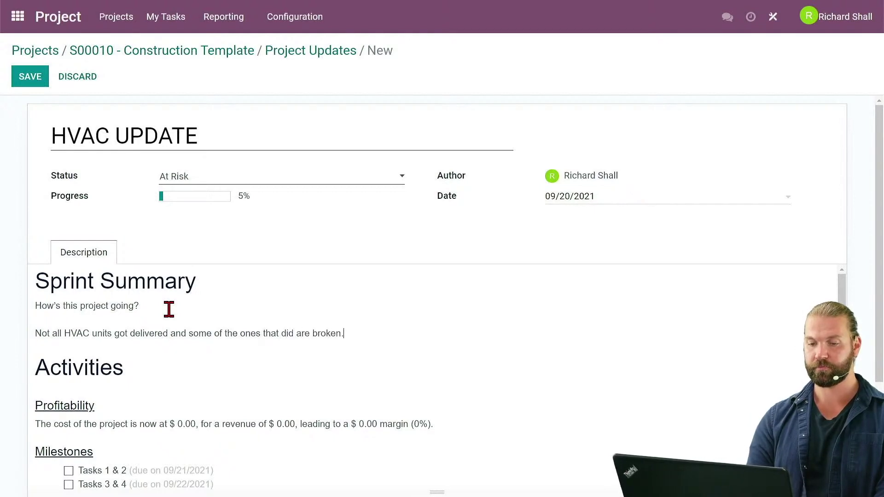
{"action": "key", "text": "Return"}
{"action": "type", "text": "Need to call company back ASAP"}
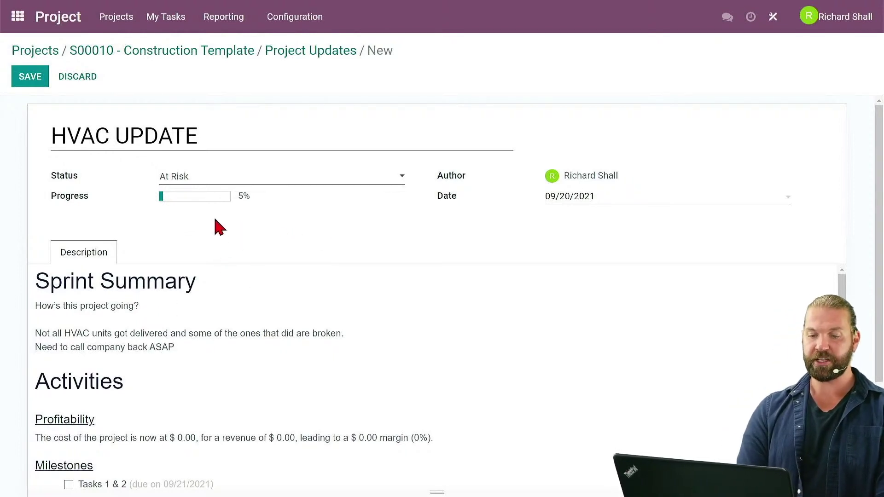
- Enter 7.5 as the HVAC update's progress, review the description's activities and milestones, and save the update
{"action": "left_click", "coordinate": [207, 198]}
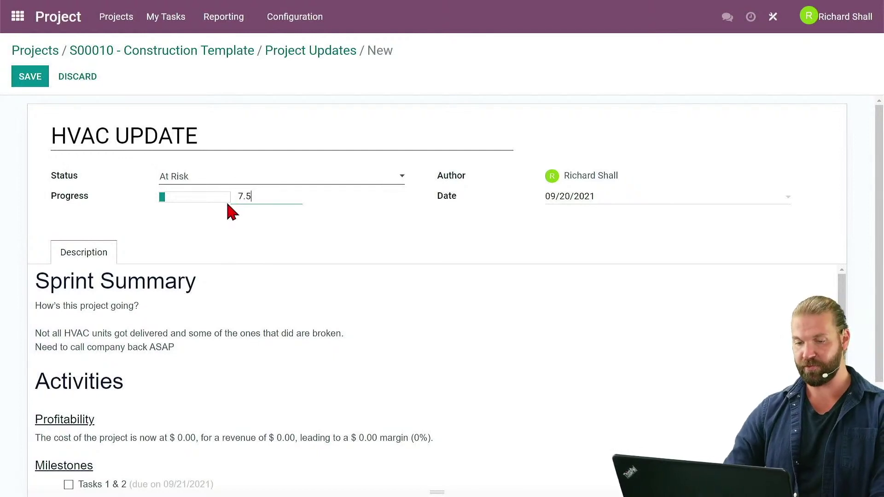
{"action": "left_click", "coordinate": [230, 212]}
{"action": "middle_click", "coordinate": [211, 234]}
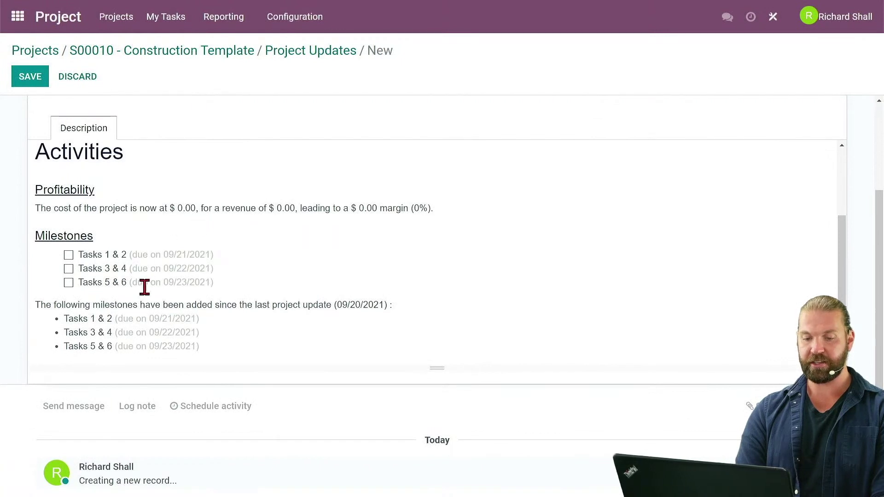
{"action": "scroll", "coordinate": [205, 296], "scroll_direction": "up", "scroll_amount": 3}
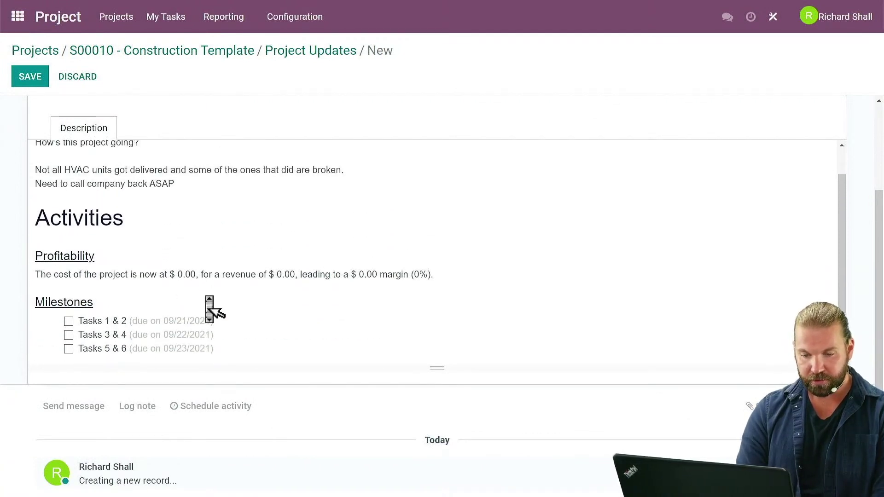
{"action": "scroll", "coordinate": [206, 296], "scroll_direction": "down", "scroll_amount": 3}
{"action": "scroll", "coordinate": [205, 296], "scroll_direction": "up", "scroll_amount": 3}
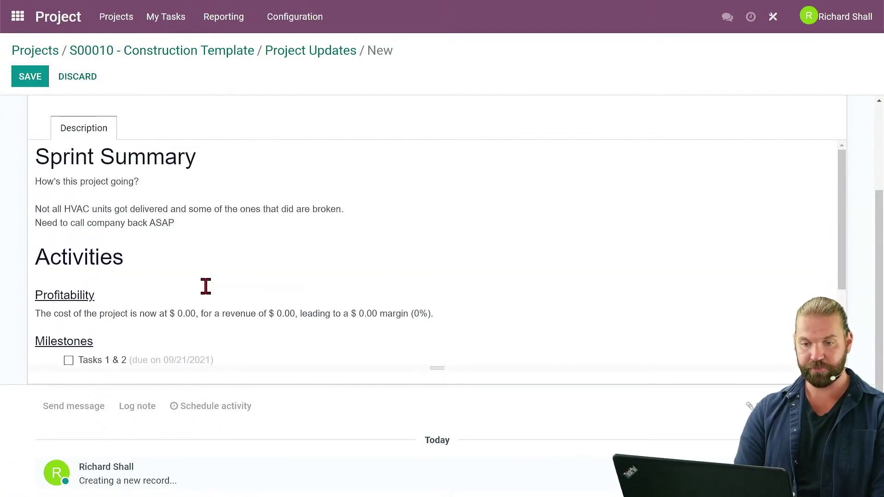
{"action": "scroll", "coordinate": [211, 124], "scroll_direction": "up", "scroll_amount": 3}
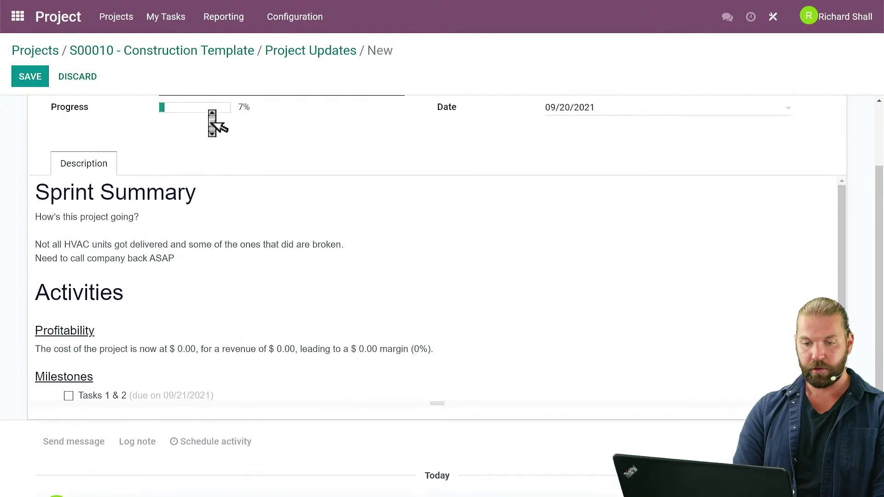
{"action": "left_click", "coordinate": [23, 79]}
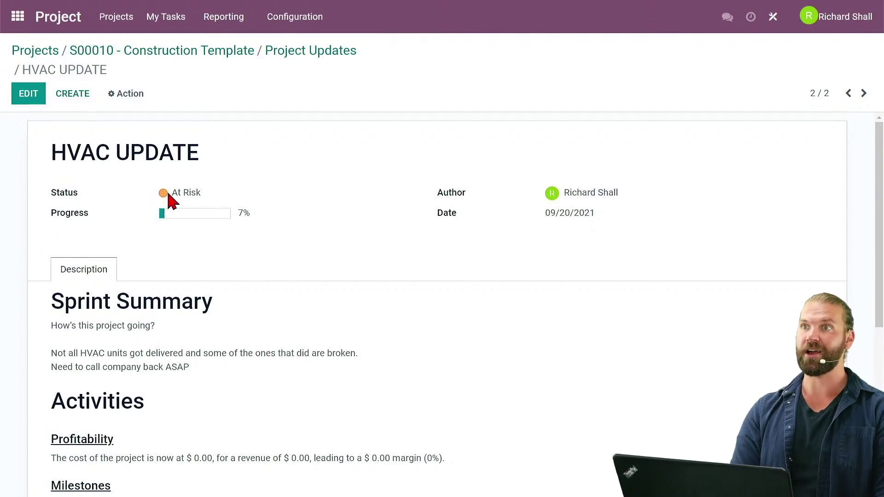
- Reopen the S00010 - QB New building project from the projects overview and move its Build Foundation and Electrical tasks to Completed
{"action": "left_click", "coordinate": [44, 59]}
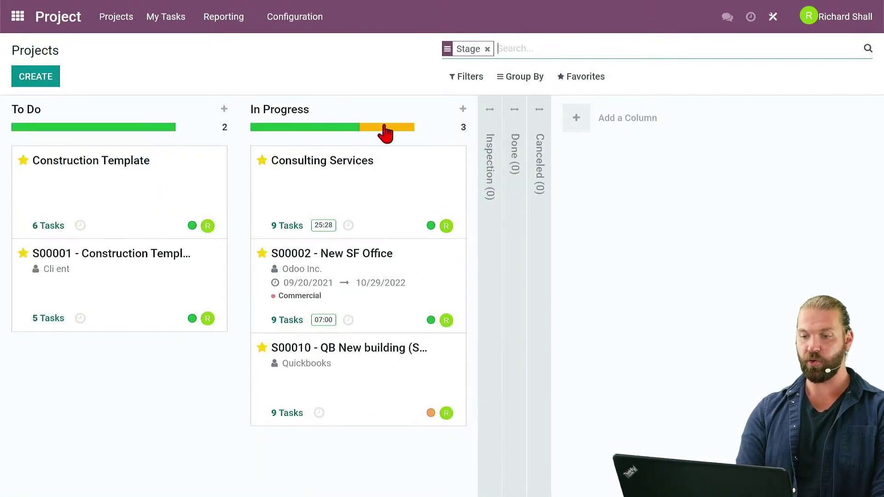
{"action": "mouse_move", "coordinate": [389, 139]}
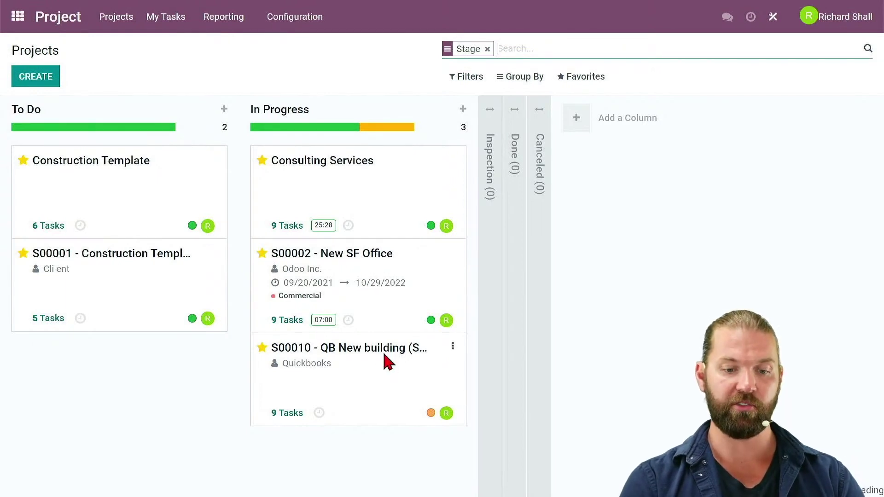
{"action": "left_click", "coordinate": [388, 362]}
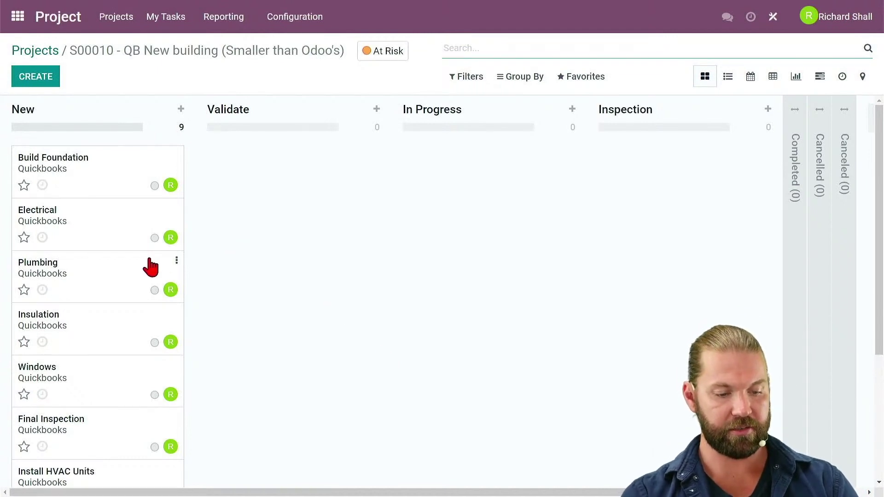
{"action": "scroll", "coordinate": [120, 323], "scroll_direction": "down", "scroll_amount": 3}
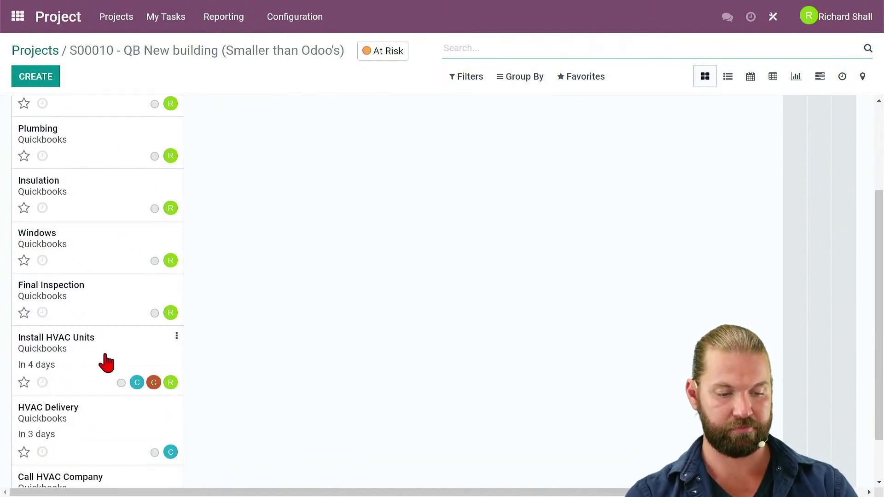
{"action": "scroll", "coordinate": [121, 245], "scroll_direction": "up", "scroll_amount": 3}
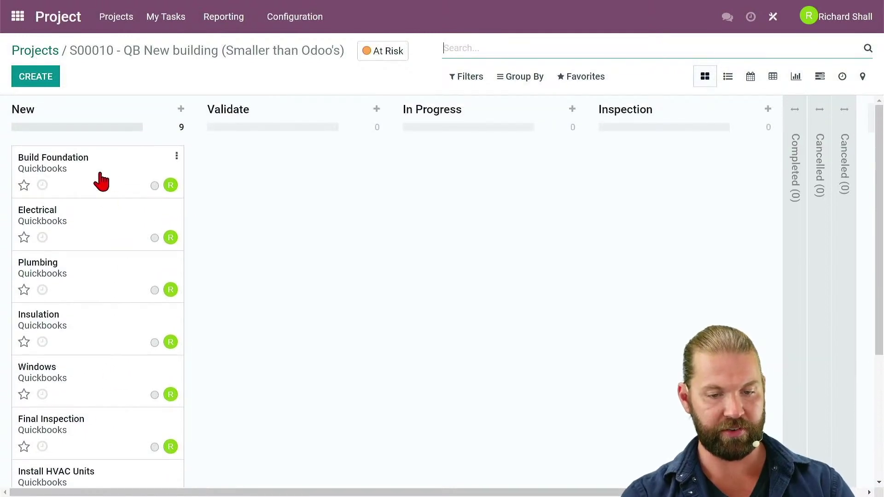
{"action": "left_click_drag", "start_coordinate": [101, 177], "coordinate": [802, 192]}
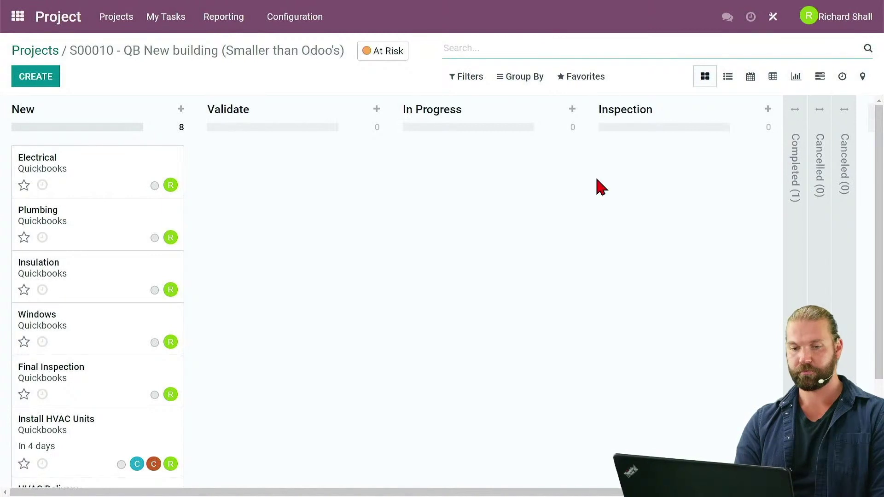
{"action": "left_click_drag", "start_coordinate": [63, 160], "coordinate": [773, 237]}
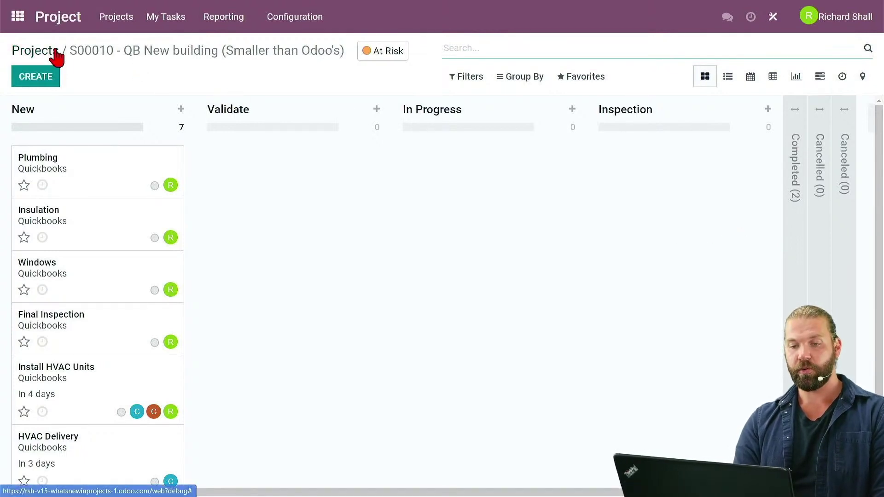
- Mark the Tasks 1 & 2 milestone as reached in the project's updates overview
{"action": "left_click", "coordinate": [386, 55]}
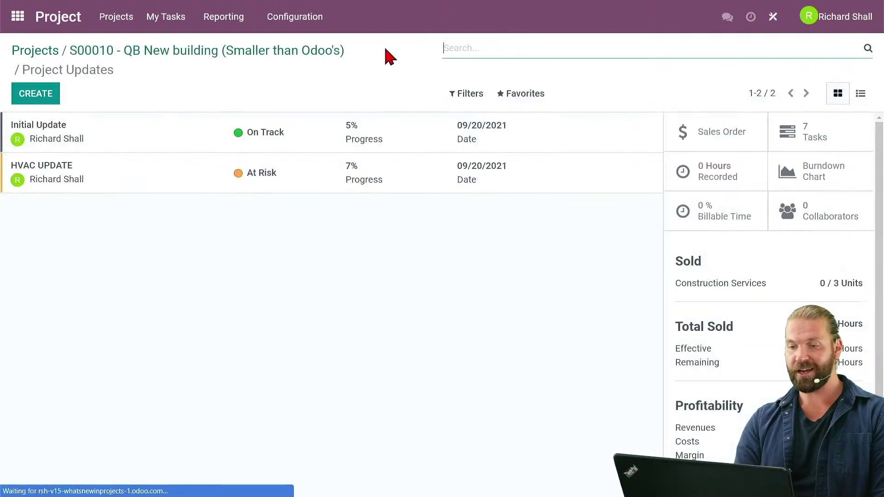
{"action": "scroll", "coordinate": [727, 336], "scroll_direction": "down", "scroll_amount": 3}
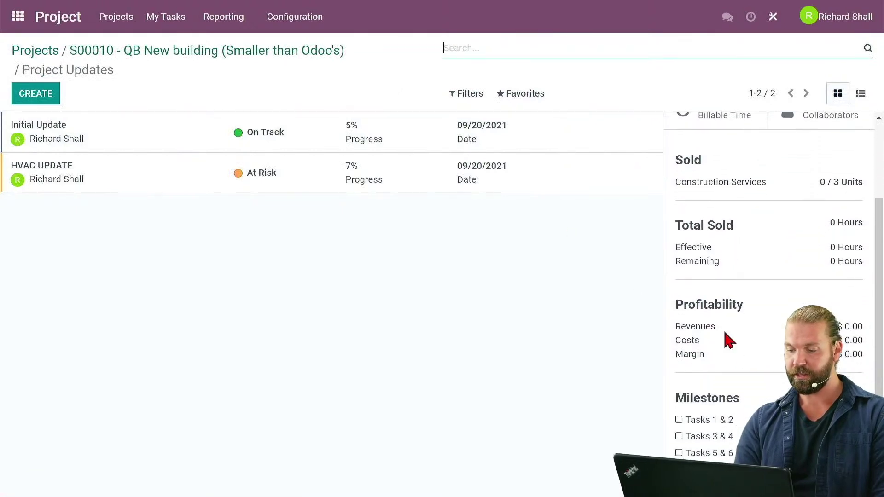
{"action": "left_click", "coordinate": [679, 421]}
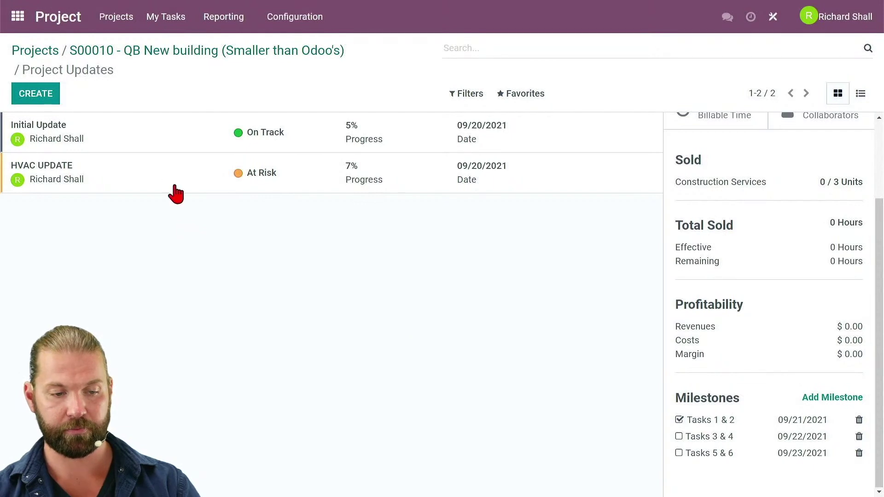
- Create another project update titled "Milestone 1 completed!" and set its progress to 33%
{"action": "left_click", "coordinate": [44, 97]}
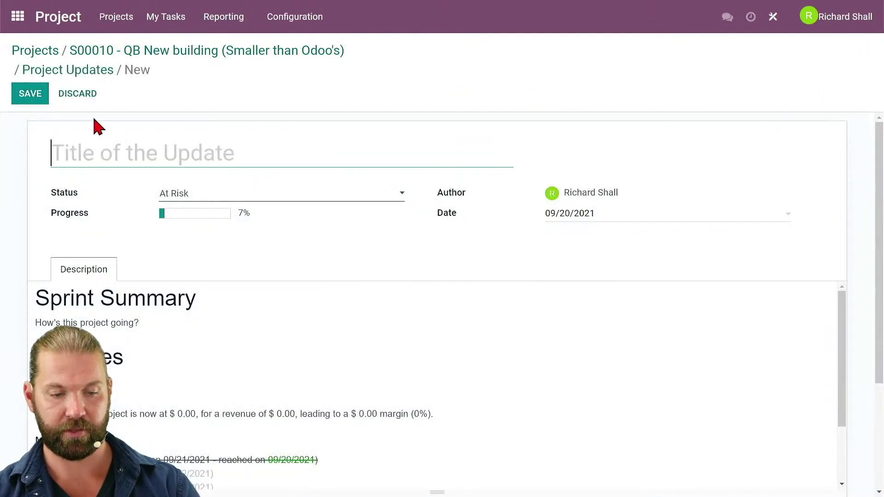
{"action": "type", "text": "Milestone"}
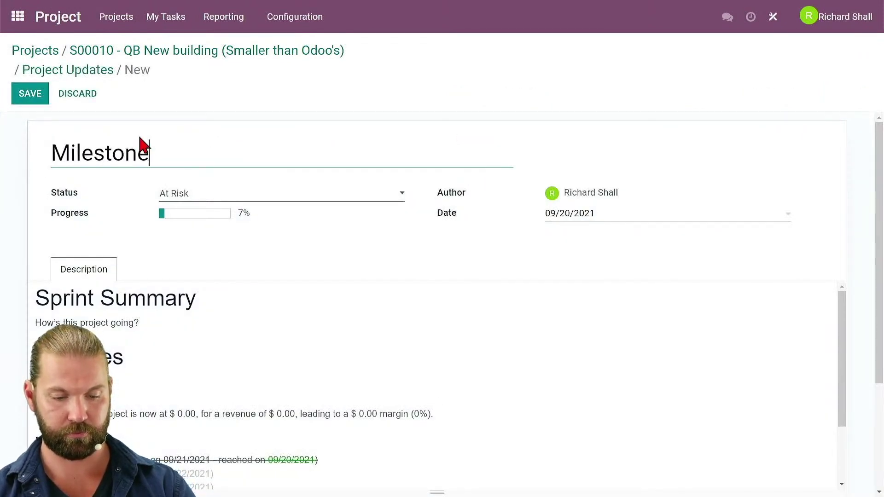
{"action": "type", "text": " 1 completed!"}
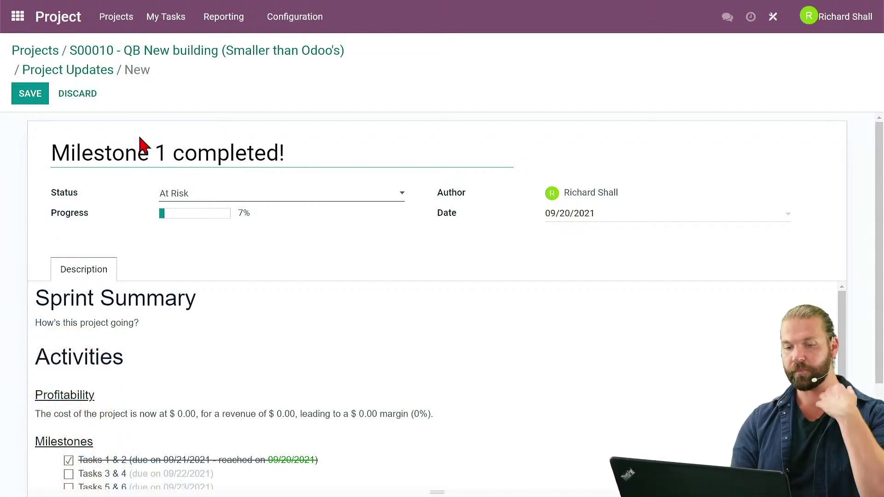
{"action": "left_click", "coordinate": [195, 215]}
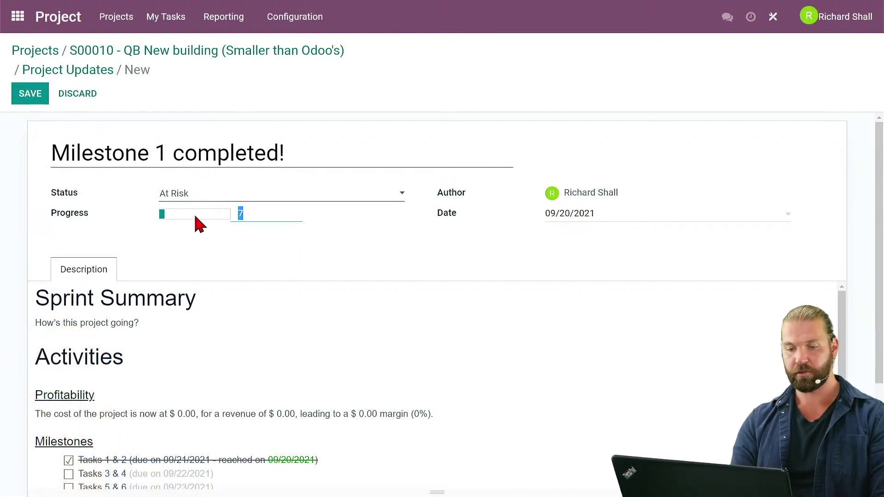
{"action": "type", "text": "3"}
{"action": "key", "text": "BackSpace"}
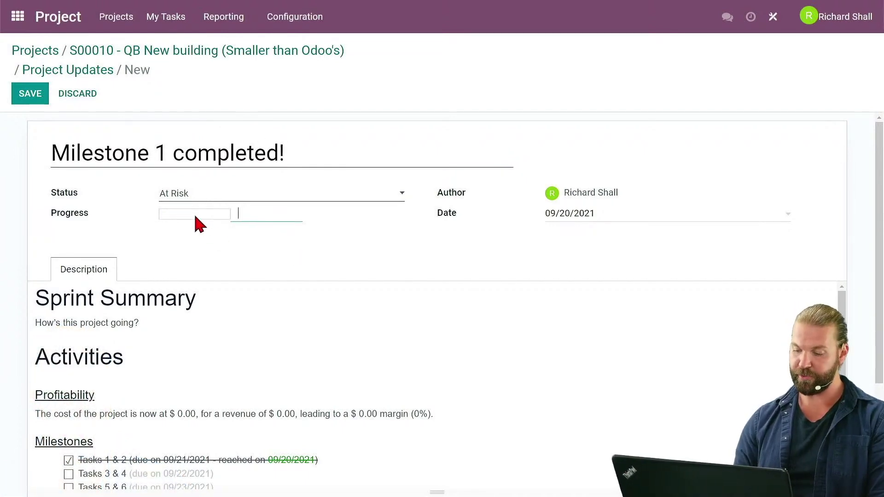
{"action": "type", "text": "33"}
{"action": "key", "text": "Return"}
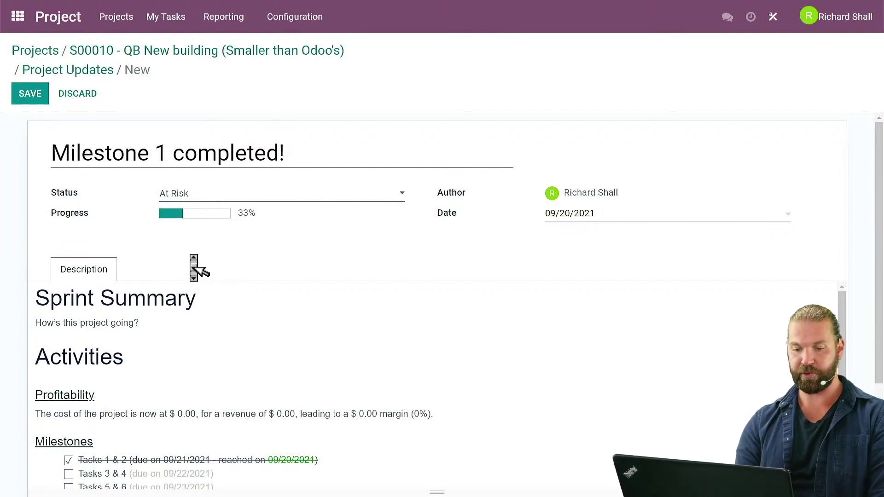
- Review the milestones in the new update's description, save the update, and return to the project's task board
{"action": "scroll", "coordinate": [190, 256], "scroll_direction": "down", "scroll_amount": 2}
{"action": "left_click", "coordinate": [192, 269]}
{"action": "scroll", "coordinate": [191, 274], "scroll_direction": "down", "scroll_amount": 2}
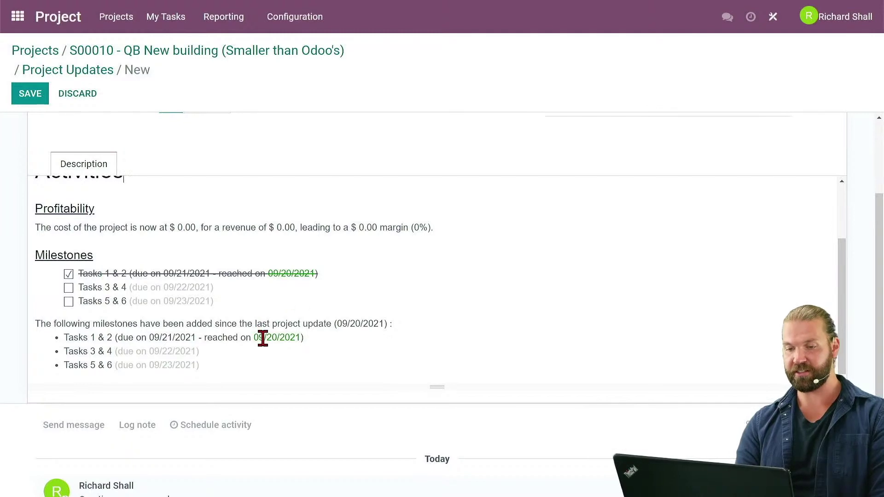
{"action": "scroll", "coordinate": [270, 351], "scroll_direction": "up", "scroll_amount": 2}
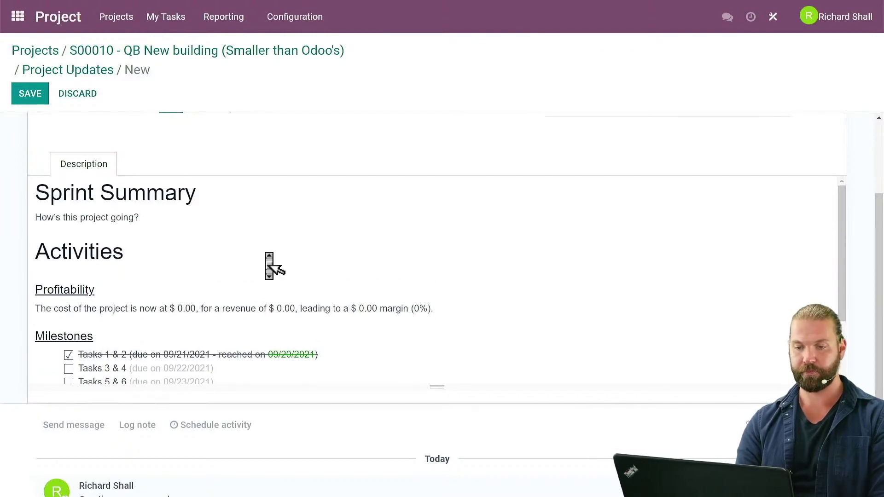
{"action": "scroll", "coordinate": [272, 267], "scroll_direction": "up", "scroll_amount": 2}
{"action": "left_click", "coordinate": [19, 102]}
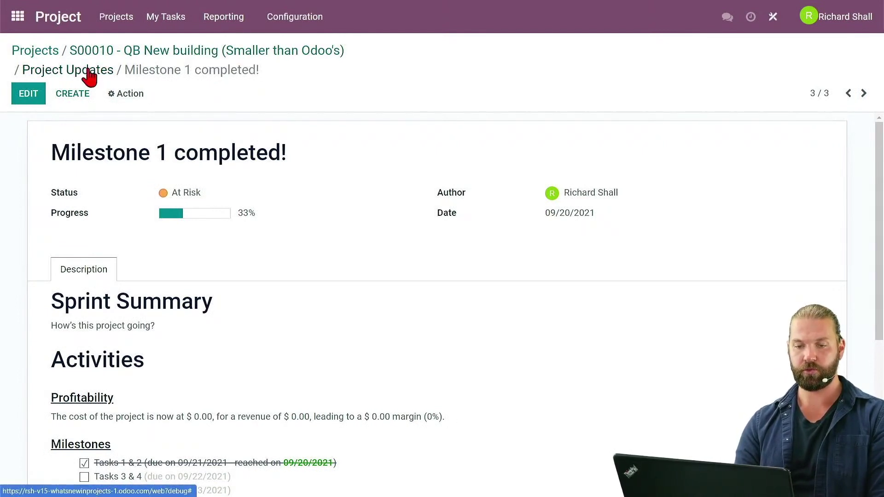
{"action": "left_click", "coordinate": [133, 50]}
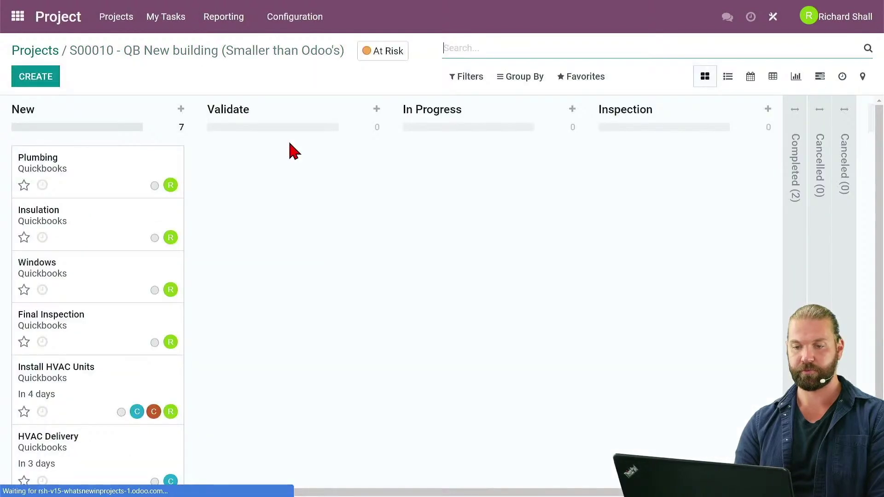
- Open the completed Build Foundation task for editing, then start and stop its timer to record time spent
{"action": "left_click", "coordinate": [795, 262]}
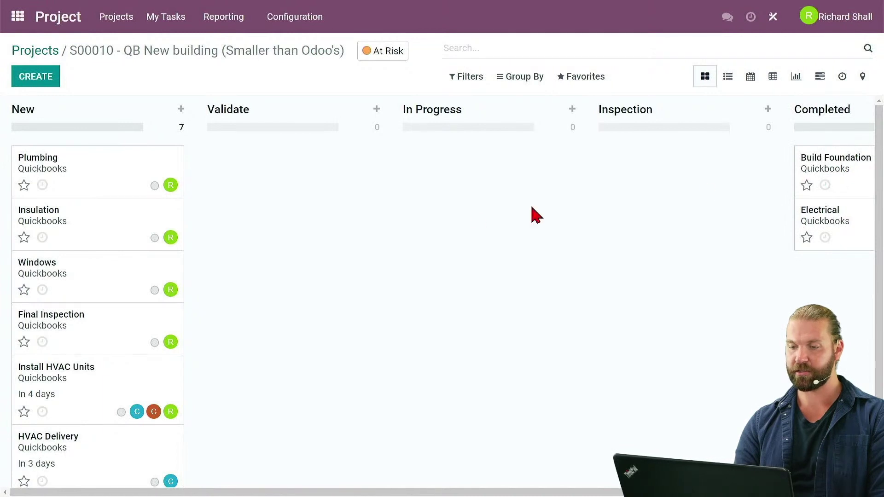
{"action": "left_click", "coordinate": [28, 94]}
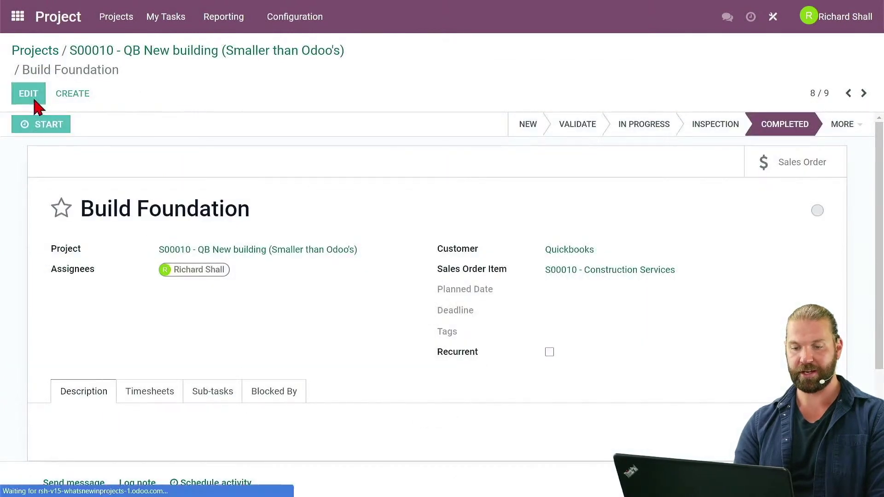
{"action": "scroll", "coordinate": [165, 343], "scroll_direction": "down", "scroll_amount": 3}
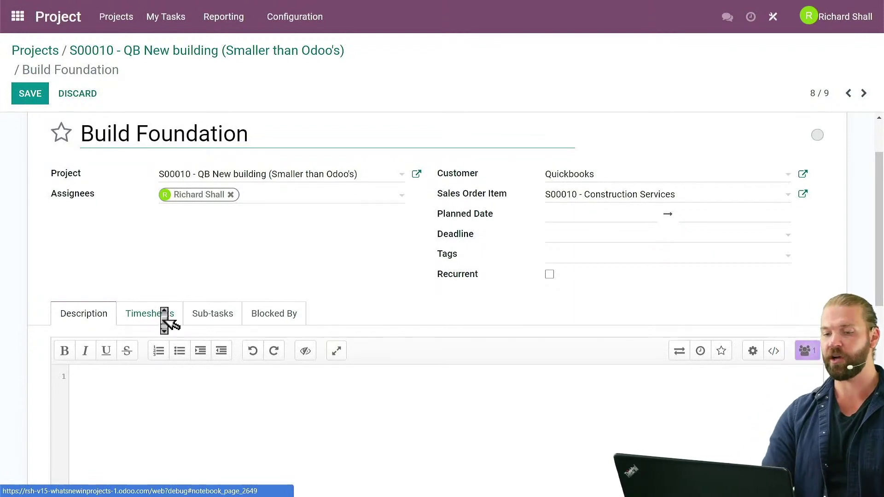
{"action": "scroll", "coordinate": [163, 317], "scroll_direction": "up", "scroll_amount": 3}
{"action": "left_click", "coordinate": [59, 133]}
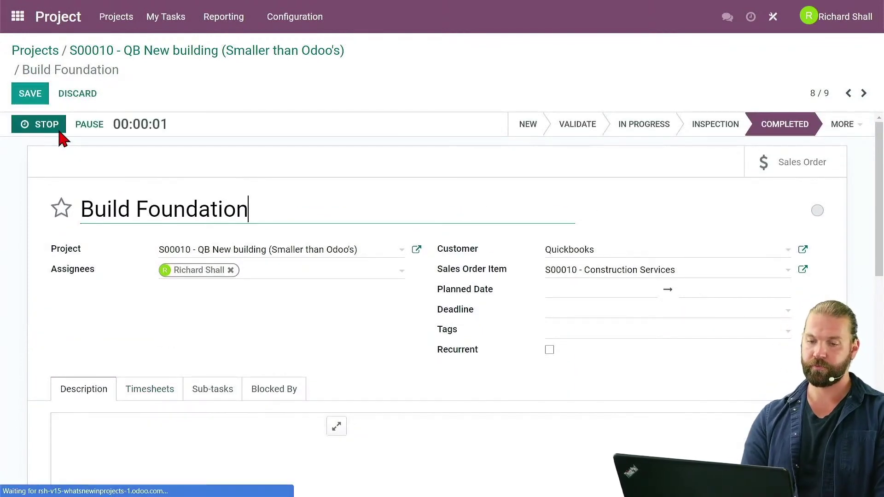
{"action": "left_click", "coordinate": [92, 130]}
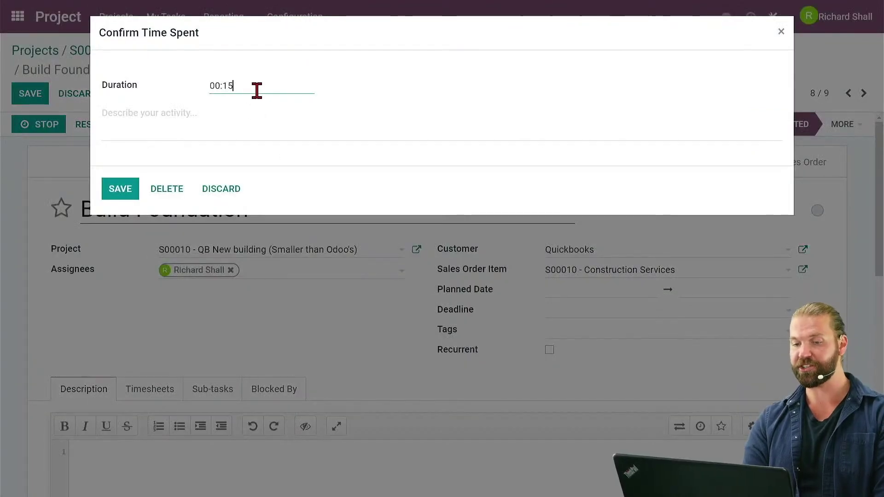
- Log the time spent with a duration of 10 hours and the description "Did some construction work"
{"action": "left_click_drag", "start_coordinate": [256, 89], "coordinate": [151, 99]}
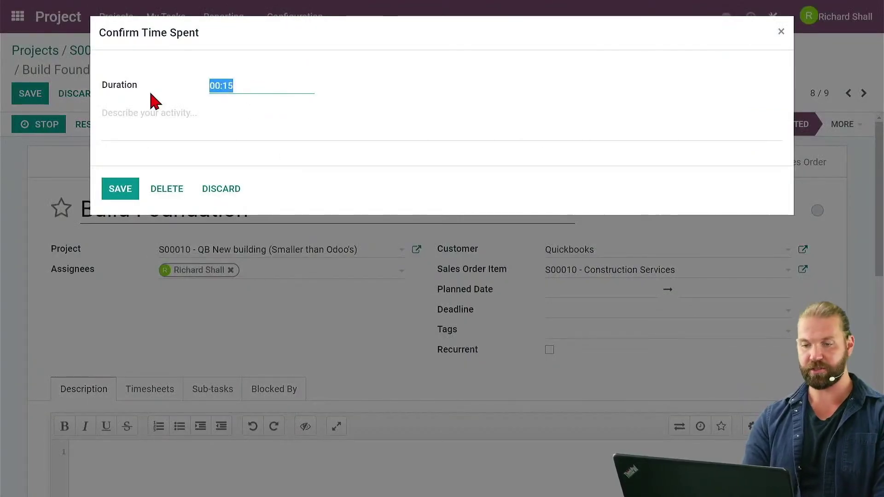
{"action": "type", "text": "10"}
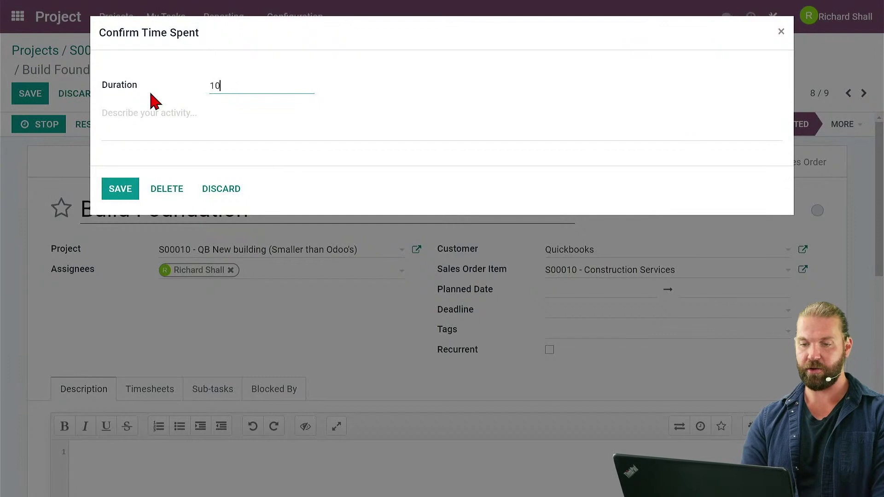
{"action": "left_click", "coordinate": [153, 119]}
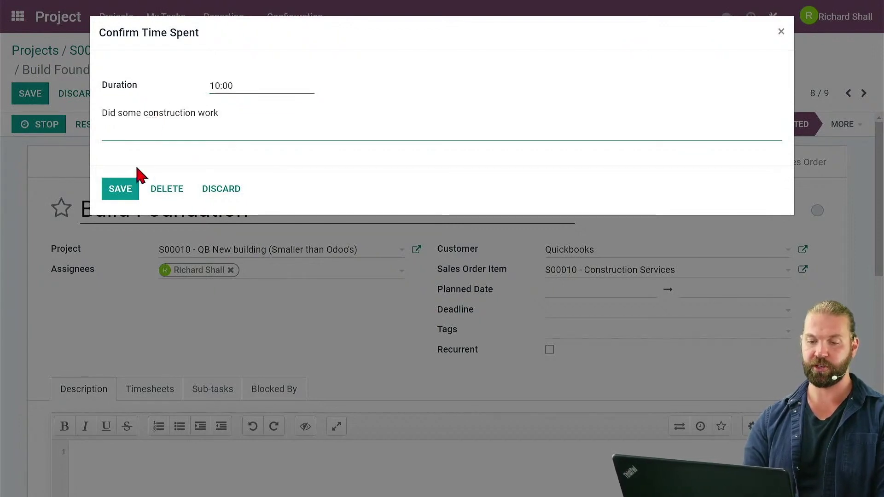
{"action": "left_click", "coordinate": [132, 189]}
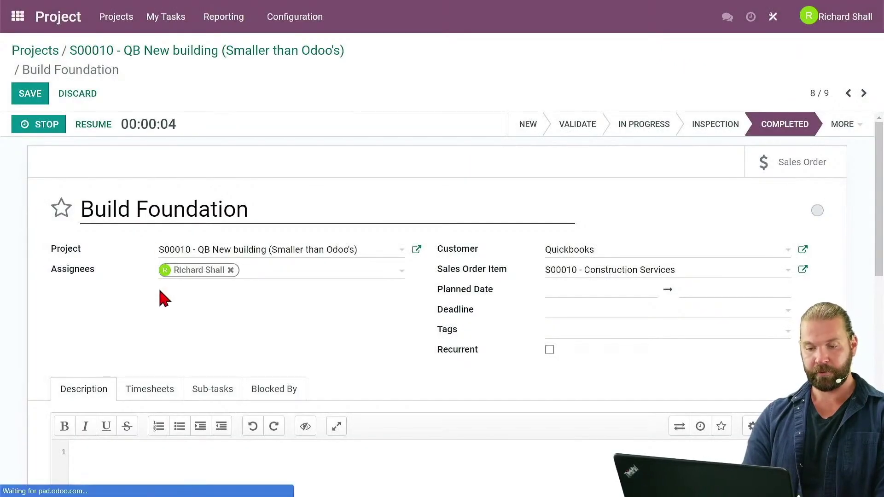
- Check the new entry in the Build Foundation task's timesheets and save the task
{"action": "left_click", "coordinate": [158, 389]}
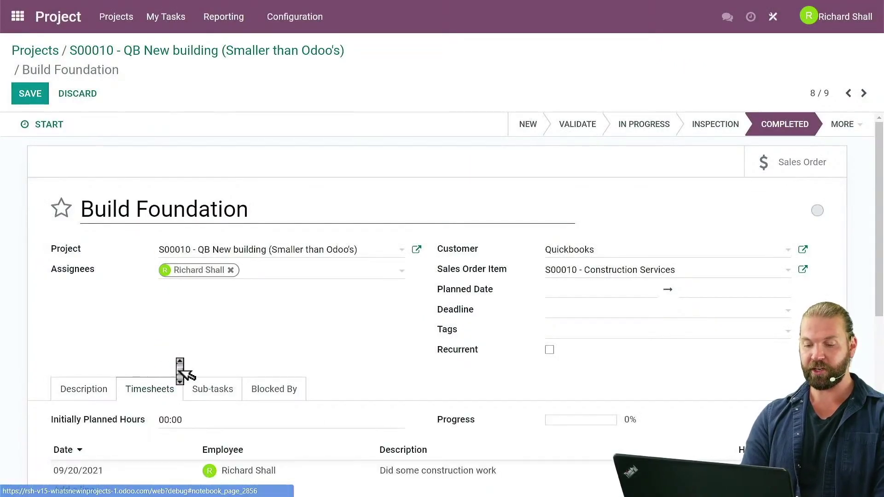
{"action": "scroll", "coordinate": [180, 368], "scroll_direction": "down", "scroll_amount": 3}
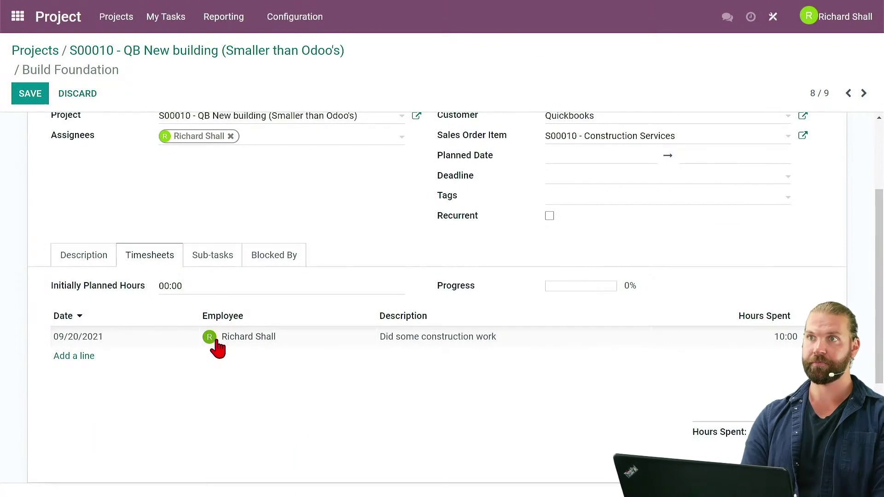
{"action": "scroll", "coordinate": [213, 233], "scroll_direction": "up", "scroll_amount": 3}
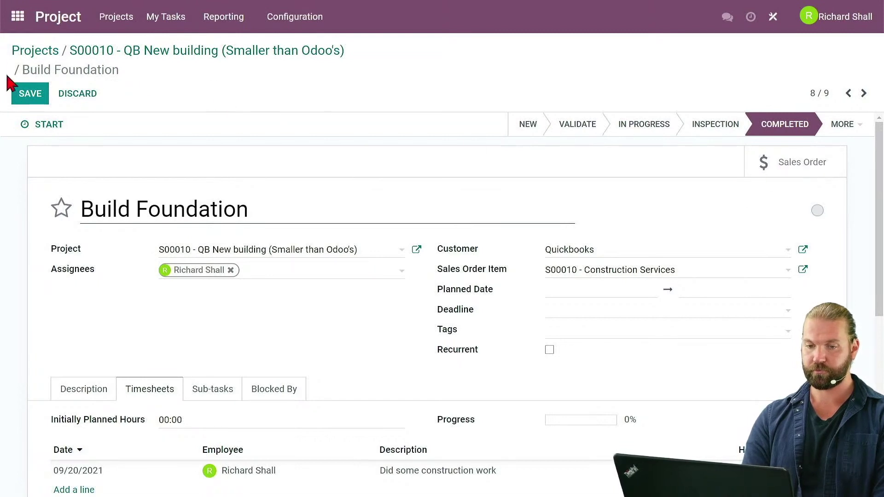
{"action": "left_click", "coordinate": [26, 93]}
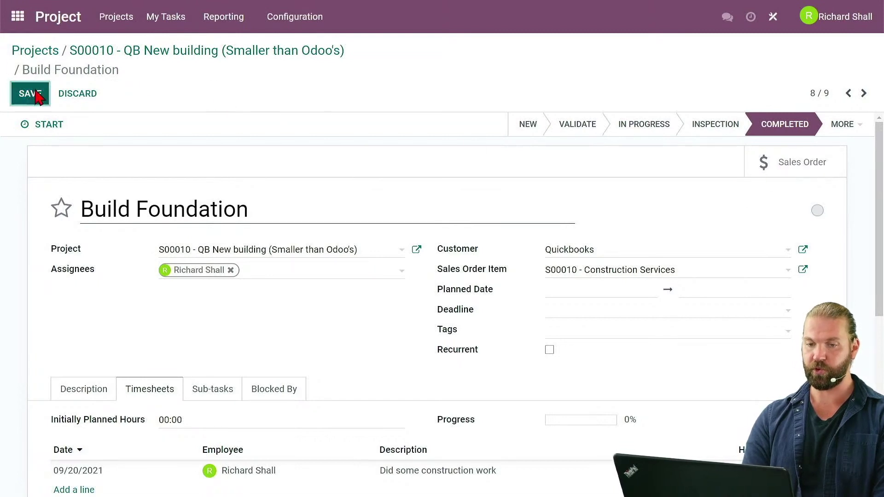
- Switch to the Sales app and open the Quickbooks sales order
{"action": "left_click", "coordinate": [18, 19]}
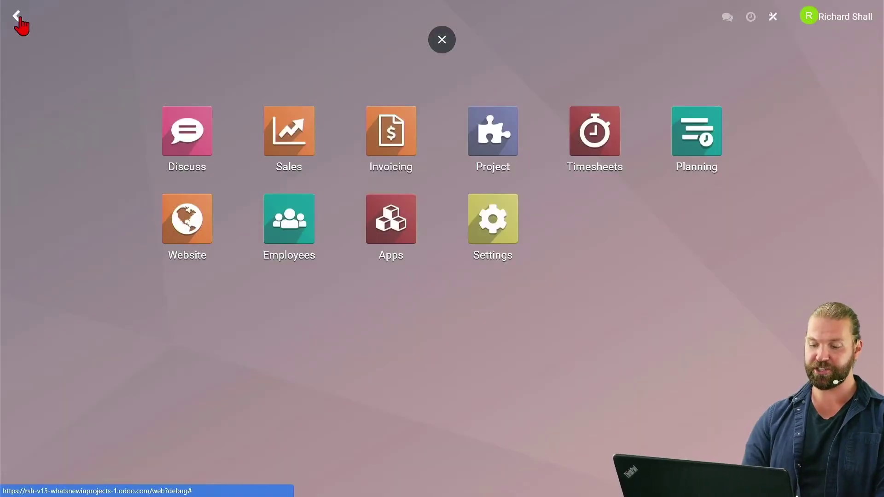
{"action": "type", "text": "sa"}
{"action": "left_click", "coordinate": [18, 23]}
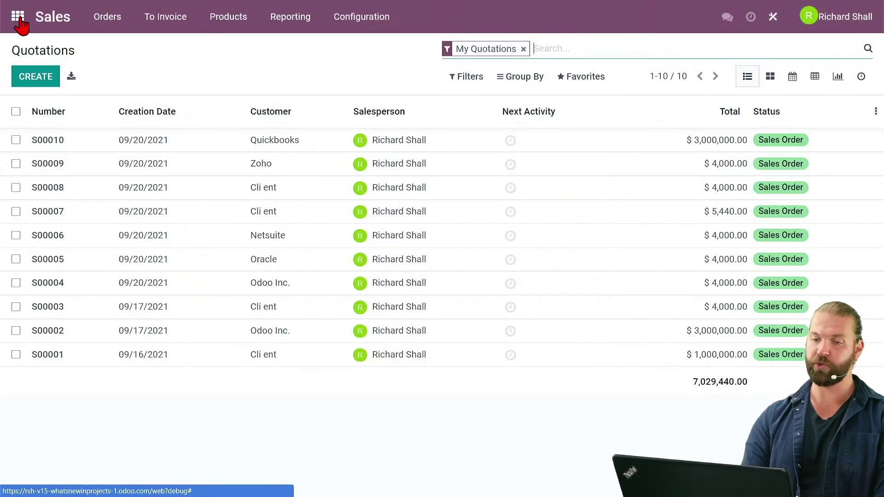
{"action": "left_click", "coordinate": [256, 147]}
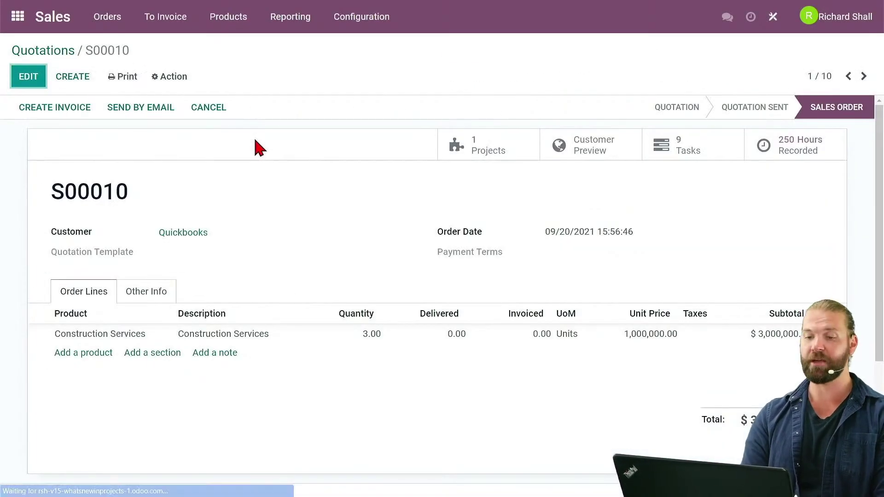
- Set the delivered quantity of the Construction Services line to 1 and save the sales order
{"action": "left_click", "coordinate": [36, 79]}
{"action": "left_click", "coordinate": [426, 338]}
{"action": "type", "text": "1"}
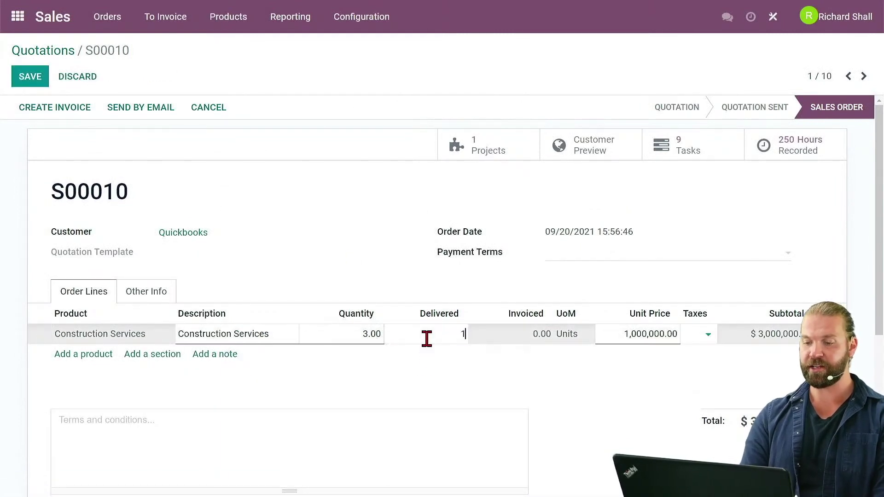
{"action": "left_click", "coordinate": [393, 238]}
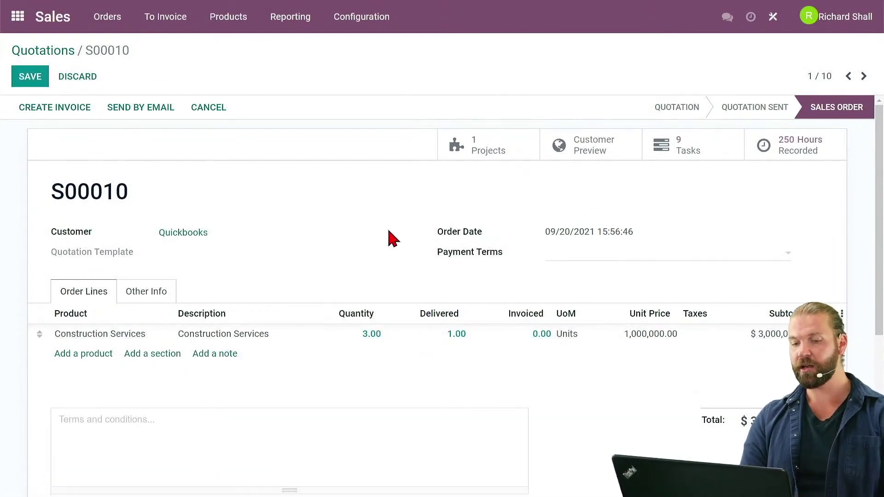
{"action": "left_click", "coordinate": [18, 79]}
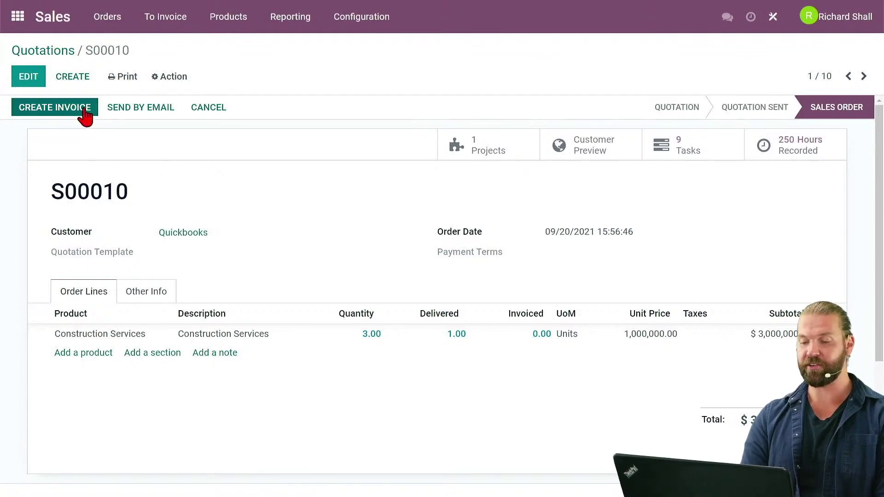
- Create a regular invoice from the sales order and confirm the draft
{"action": "left_click", "coordinate": [85, 110]}
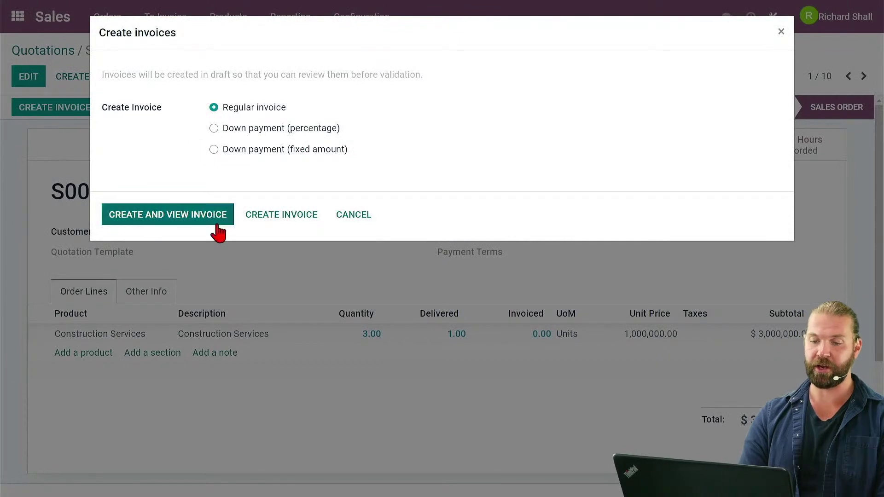
{"action": "left_click", "coordinate": [219, 223]}
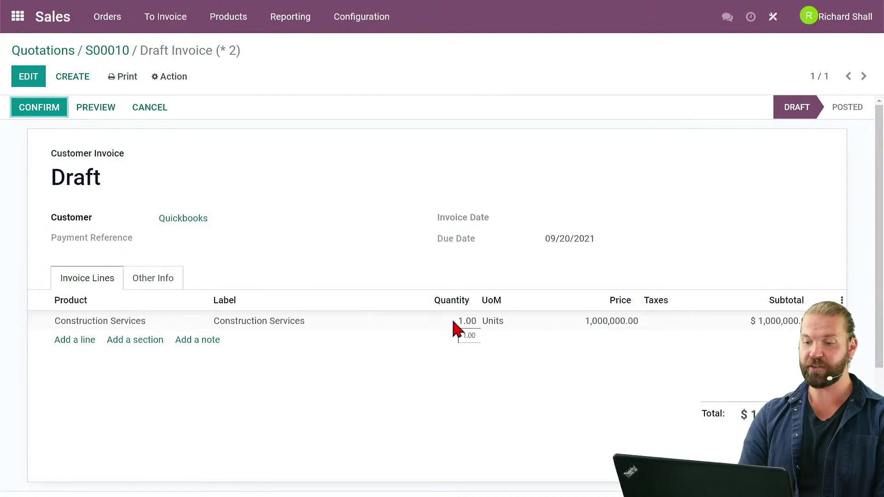
{"action": "left_click", "coordinate": [49, 117]}
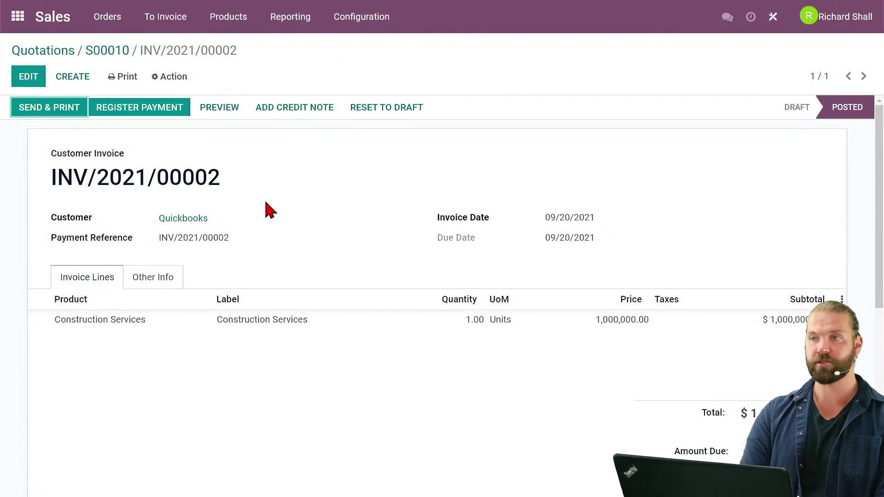
- Switch to the Project app, open the project updates of QB New building, and examine the sold units, hours and profitability costs
{"action": "left_click", "coordinate": [18, 18]}
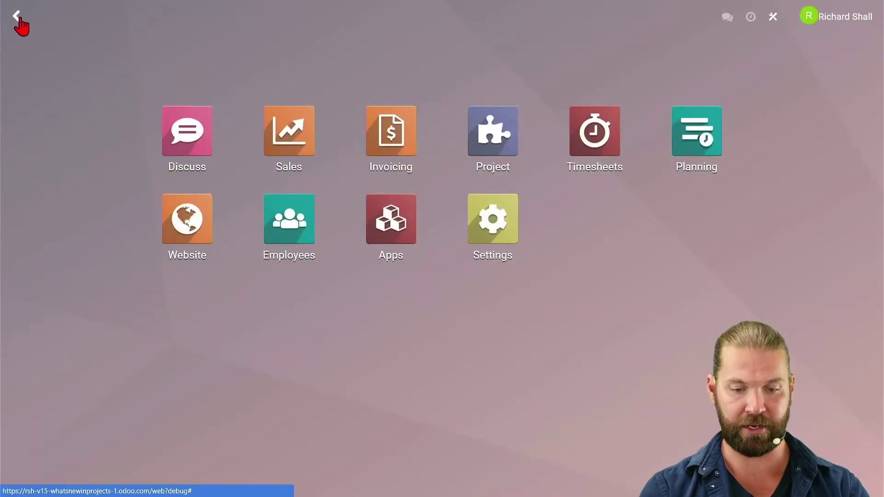
{"action": "type", "text": "proje"}
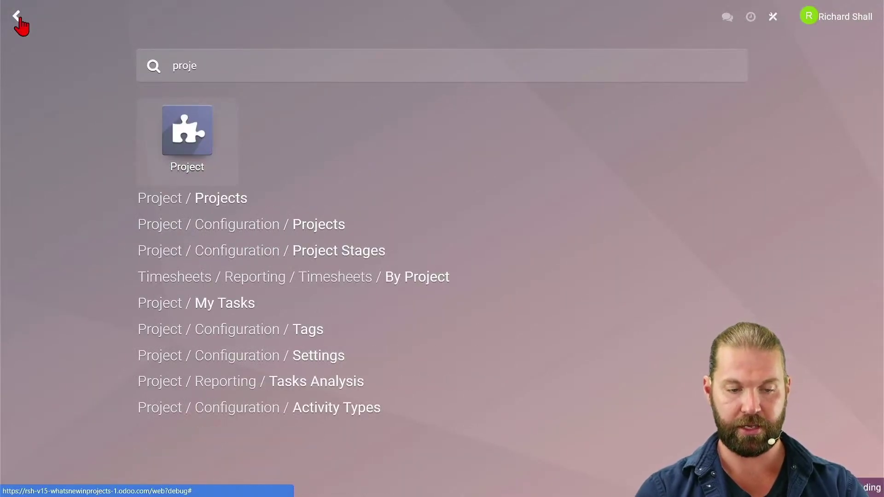
{"action": "key", "text": "Return"}
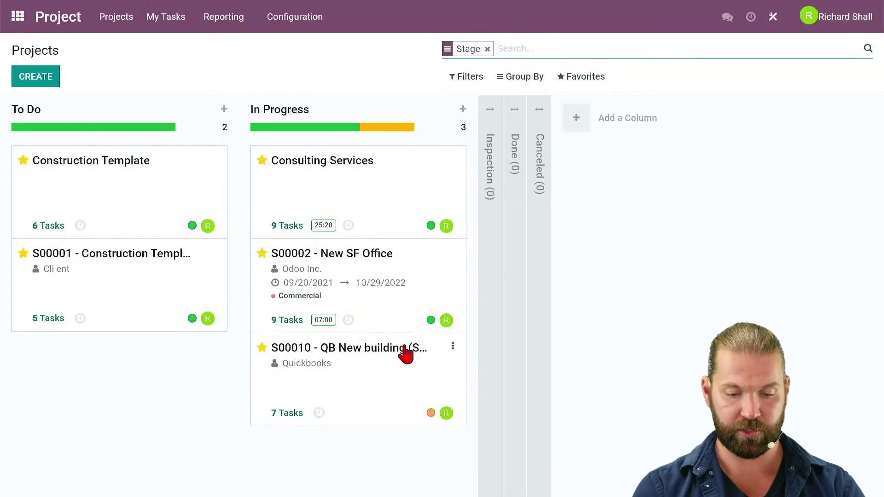
{"action": "left_click", "coordinate": [453, 348]}
{"action": "scroll", "coordinate": [441, 375], "scroll_direction": "down", "scroll_amount": 2}
{"action": "scroll", "coordinate": [449, 380], "scroll_direction": "down", "scroll_amount": 2}
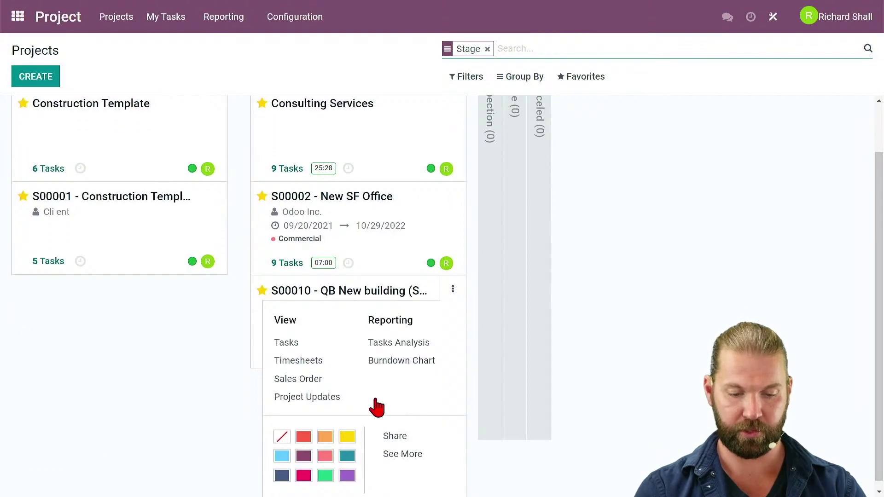
{"action": "left_click", "coordinate": [336, 403]}
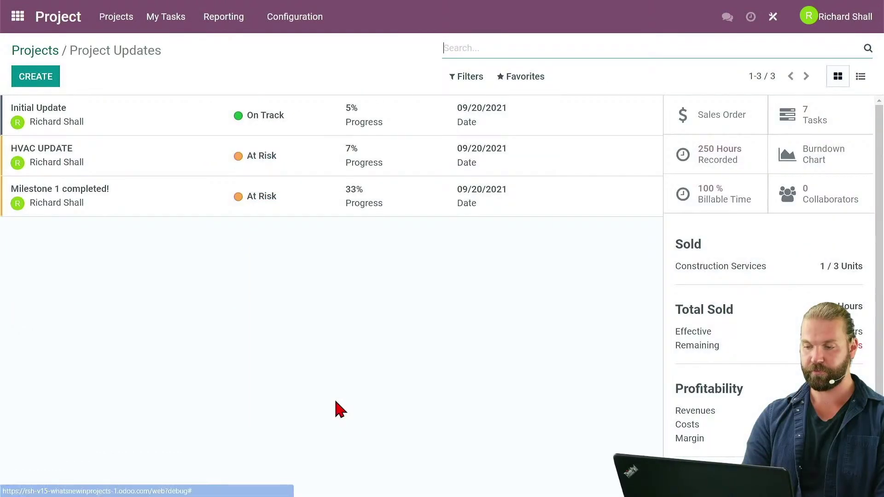
{"action": "scroll", "coordinate": [753, 347], "scroll_direction": "down", "scroll_amount": 3}
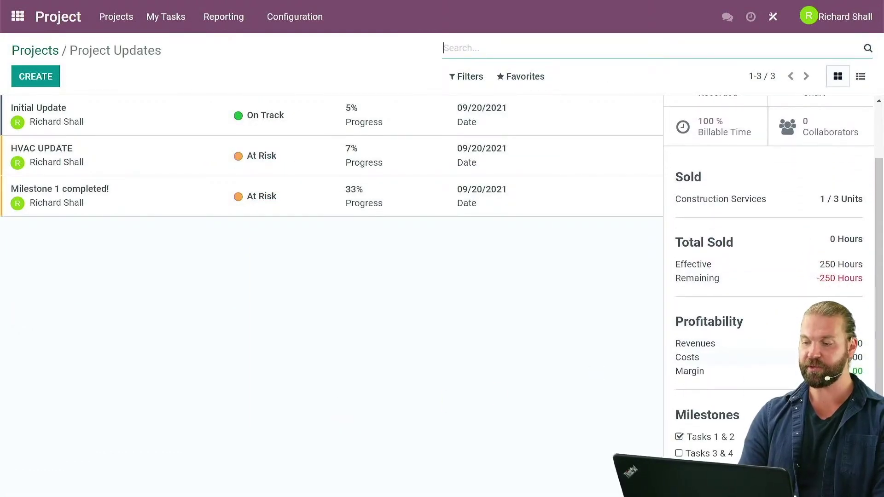
{"action": "double_click", "coordinate": [848, 357]}
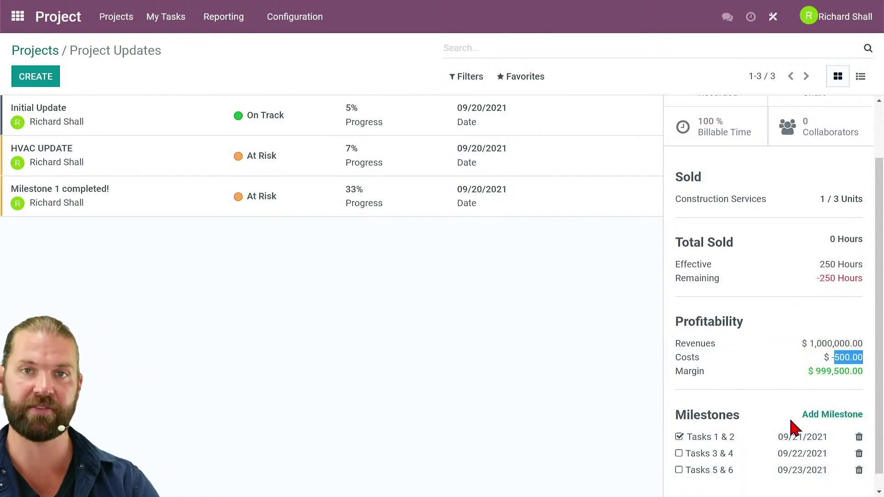
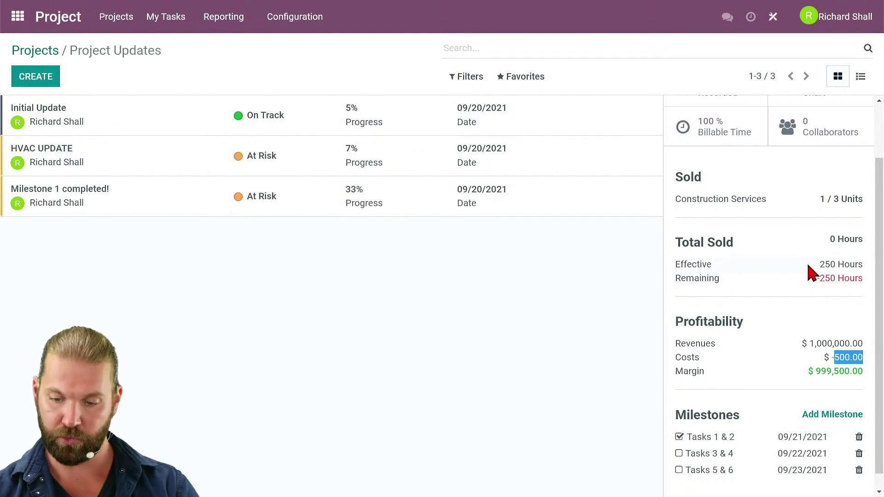
- Open the completed Build Foundation task from the project's tasks in edit mode and examine the initially planned hours in its timesheets
{"action": "scroll", "coordinate": [811, 278], "scroll_direction": "up", "scroll_amount": 2}
{"action": "left_click", "coordinate": [802, 123]}
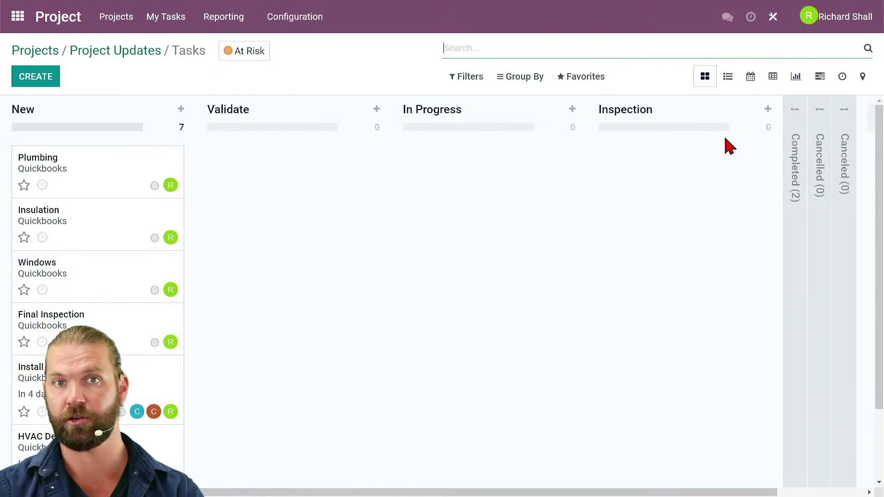
{"action": "left_click", "coordinate": [794, 202]}
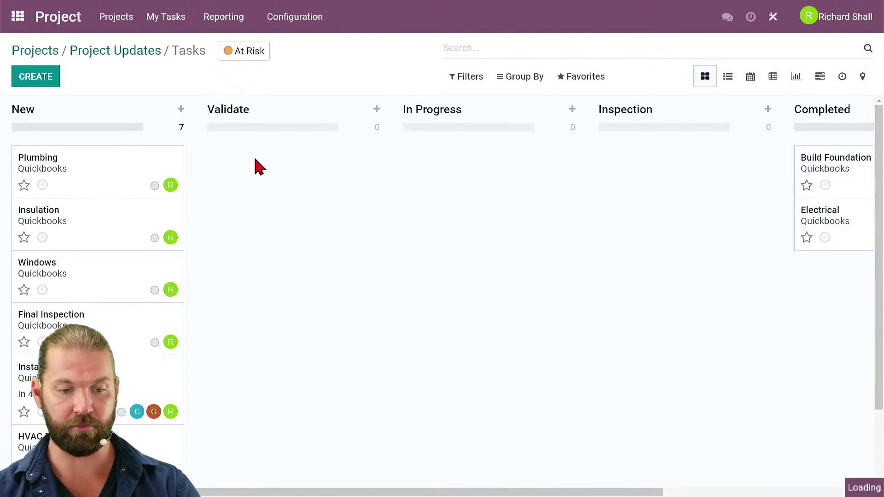
{"action": "left_click", "coordinate": [24, 82]}
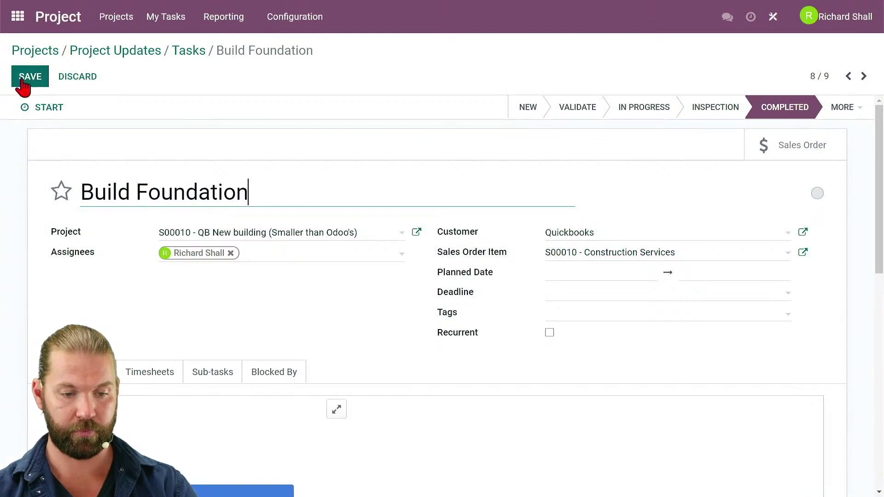
{"action": "left_click", "coordinate": [142, 375]}
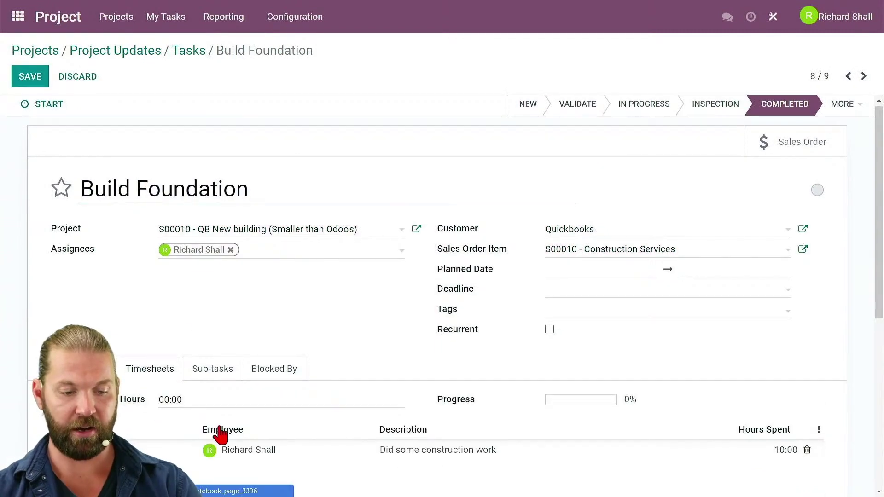
{"action": "scroll", "coordinate": [217, 414], "scroll_direction": "down", "scroll_amount": 1}
{"action": "left_click_drag", "start_coordinate": [203, 375], "coordinate": [133, 369]}
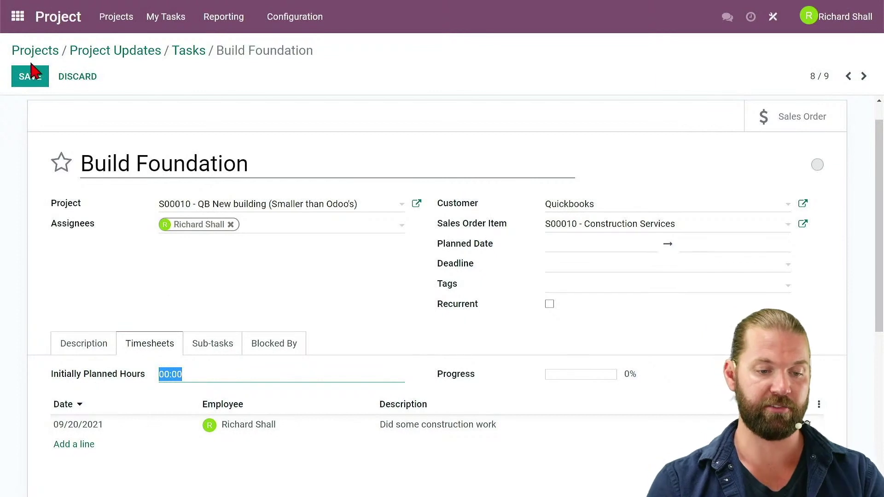
- Save the Build Foundation task, return to the project's tasks, and create a task titled Monthly Maintenance, opening its full form for editing
{"action": "left_click", "coordinate": [32, 83]}
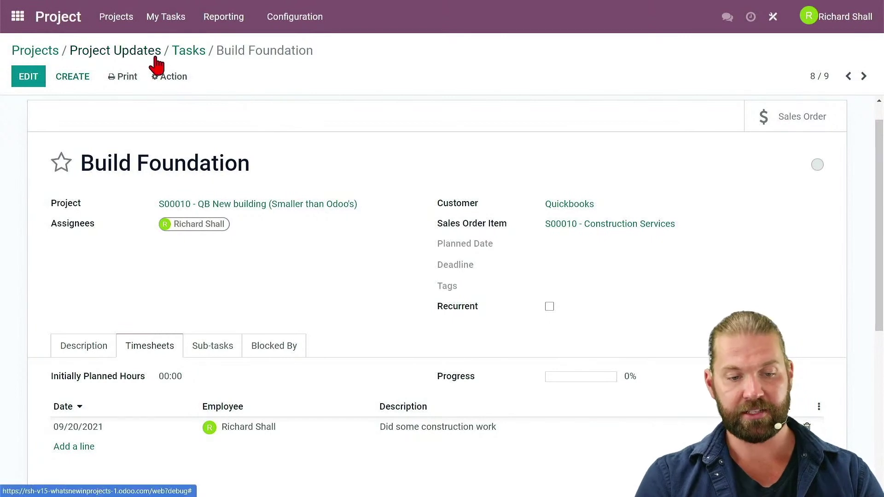
{"action": "left_click", "coordinate": [187, 65]}
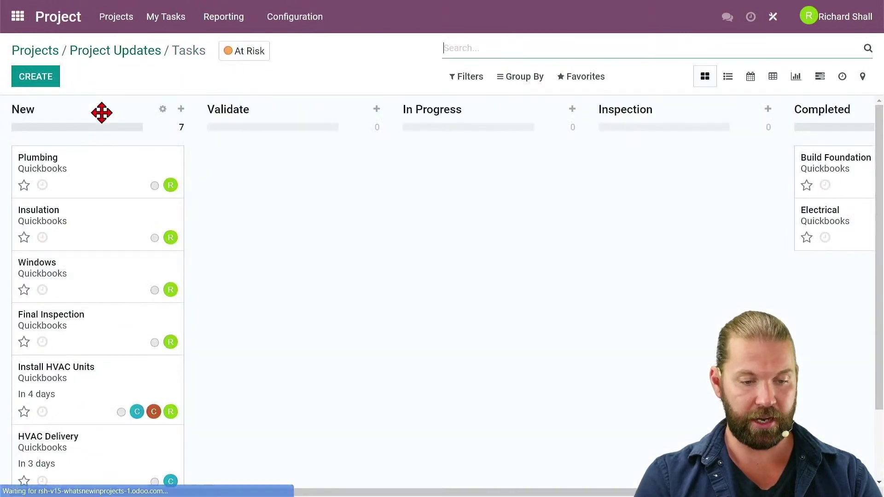
{"action": "left_click", "coordinate": [45, 83]}
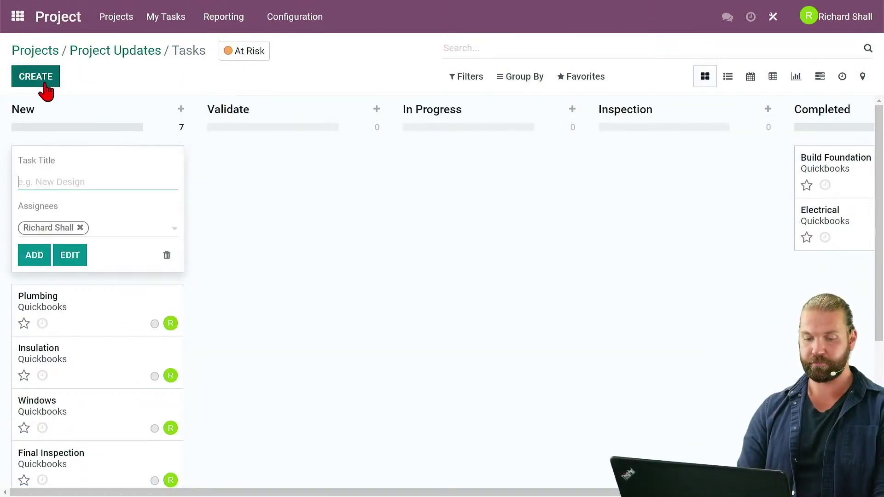
{"action": "type", "text": "Monthly Maintenance"}
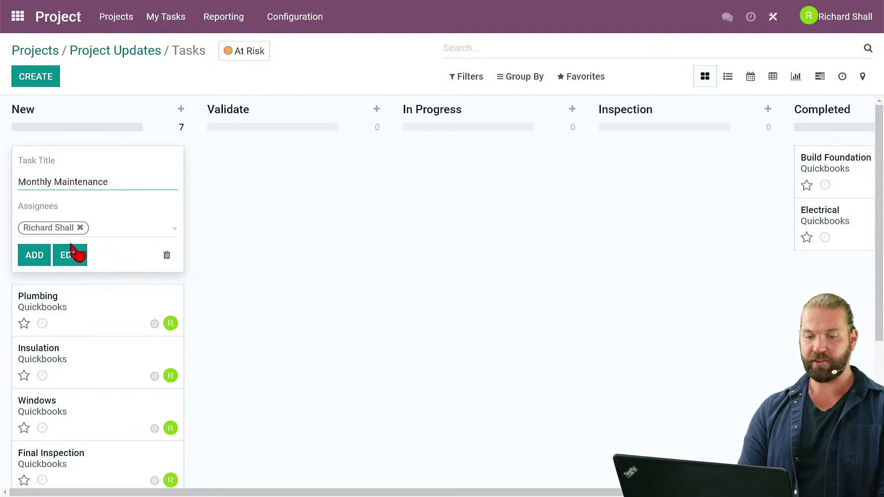
{"action": "left_click", "coordinate": [63, 261]}
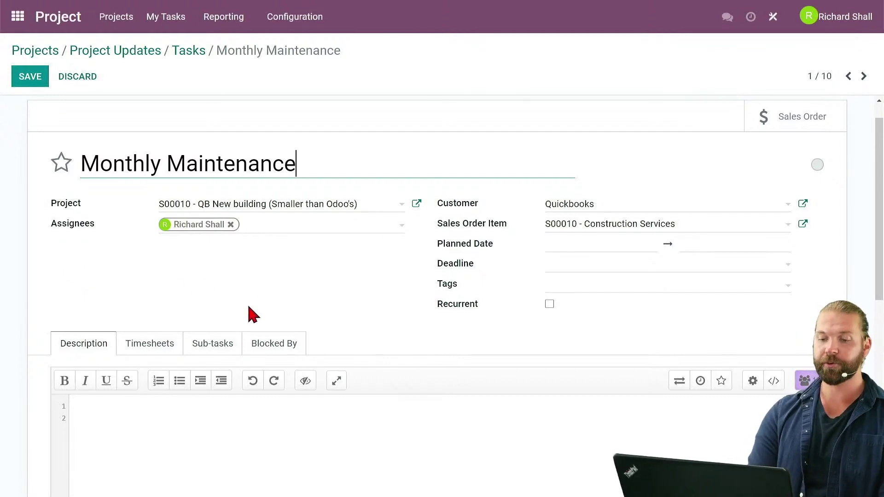
- Make the Monthly Maintenance task recurrent, repeating every 1 month with its end left at Forever
{"action": "left_click", "coordinate": [549, 305]}
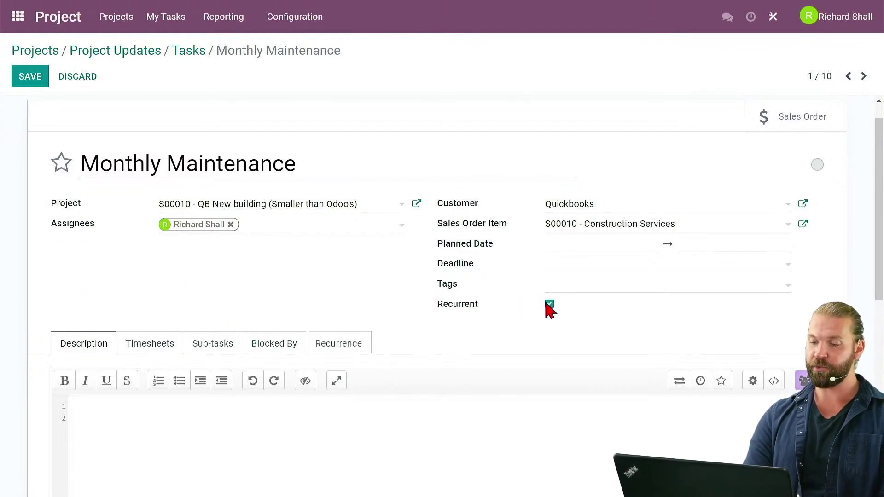
{"action": "scroll", "coordinate": [435, 303], "scroll_direction": "down", "scroll_amount": 1}
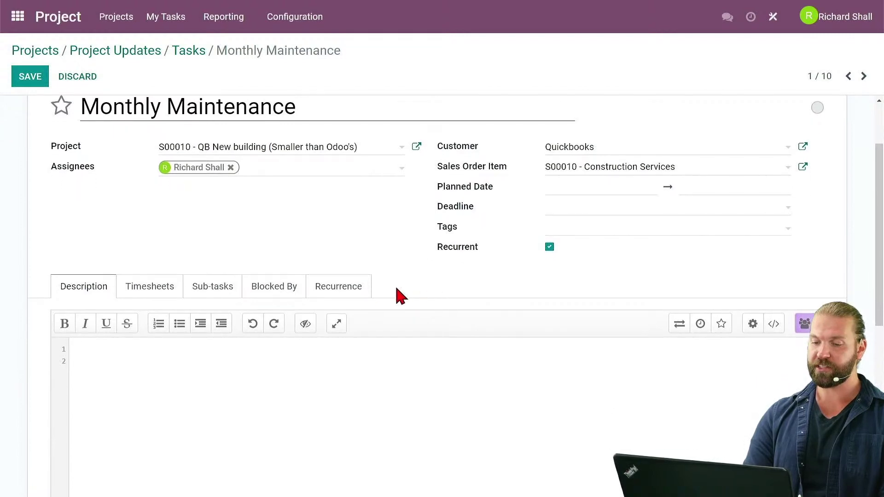
{"action": "left_click", "coordinate": [347, 290]}
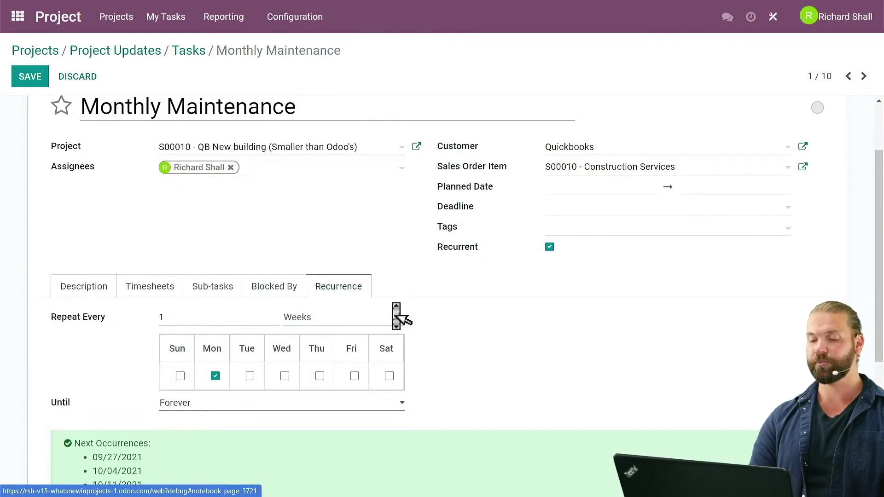
{"action": "scroll", "coordinate": [399, 314], "scroll_direction": "down", "scroll_amount": 1}
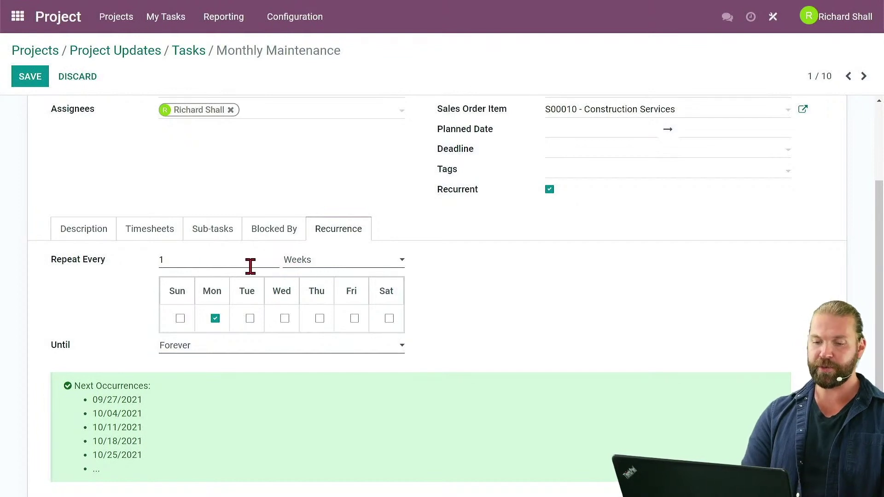
{"action": "left_click", "coordinate": [297, 263]}
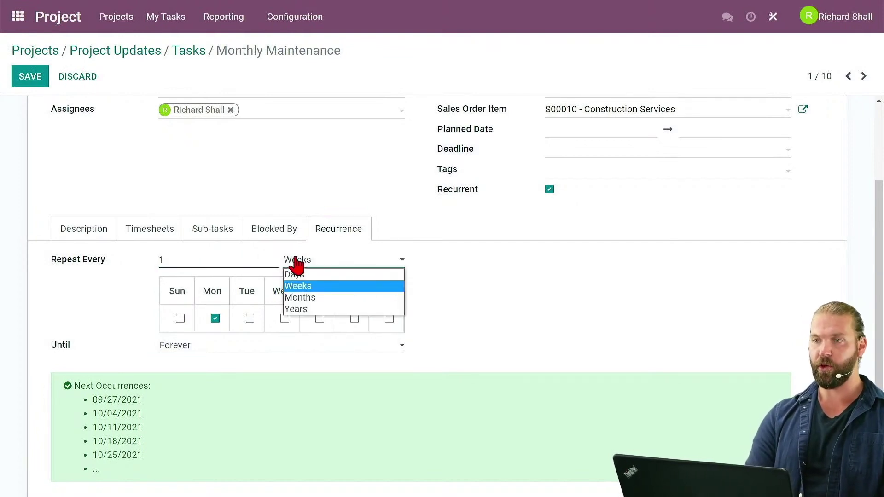
{"action": "left_click", "coordinate": [321, 298]}
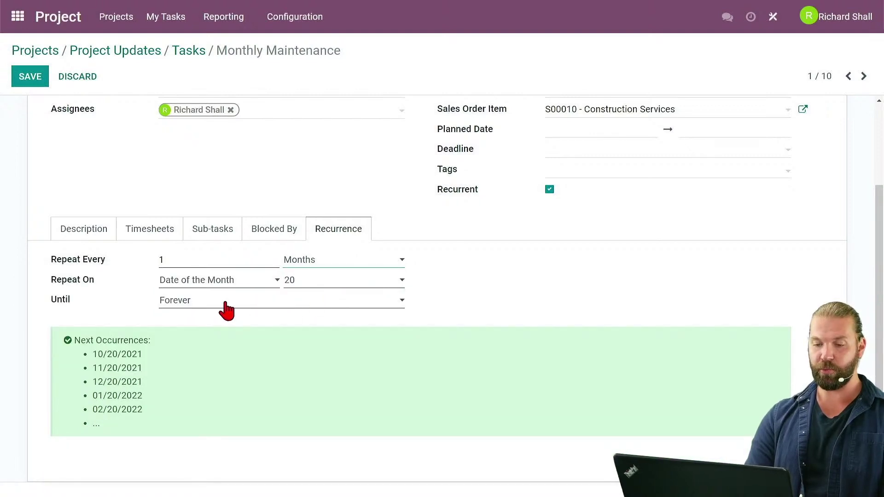
{"action": "left_click", "coordinate": [226, 305]}
{"action": "left_click", "coordinate": [226, 312]}
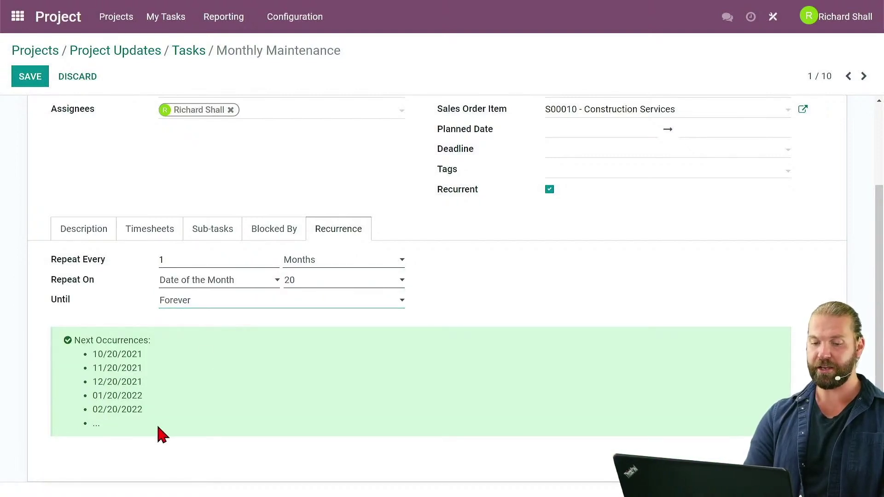
- Examine the upcoming occurrence dates of Monthly Maintenance and save the task
{"action": "left_click_drag", "start_coordinate": [145, 411], "coordinate": [93, 359]}
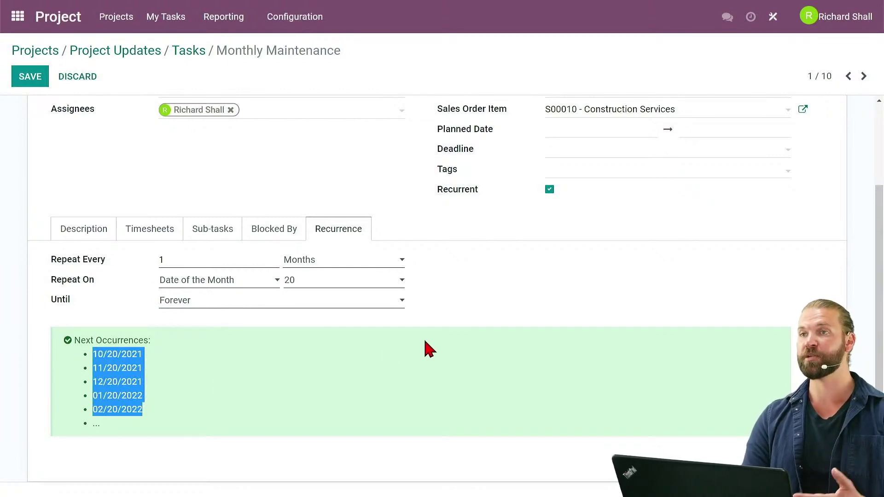
{"action": "scroll", "coordinate": [429, 350], "scroll_direction": "up", "scroll_amount": 3}
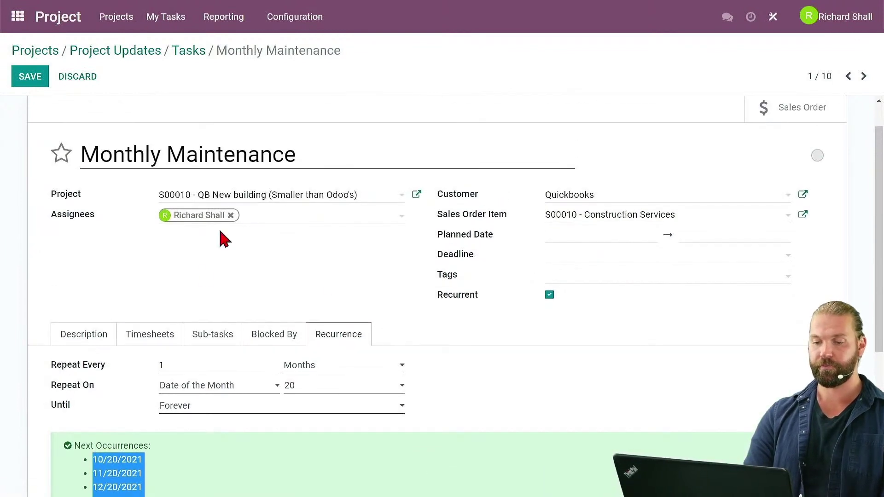
{"action": "left_click", "coordinate": [28, 77]}
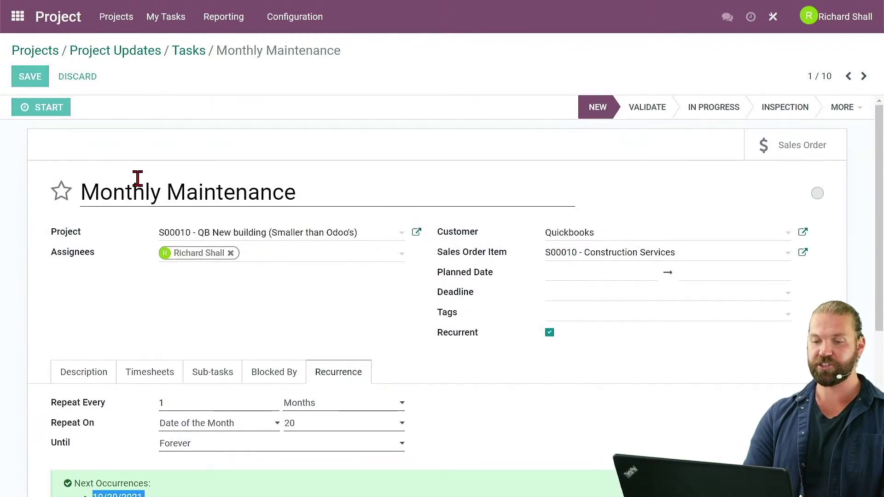
{"action": "scroll", "coordinate": [141, 226], "scroll_direction": "down", "scroll_amount": 3}
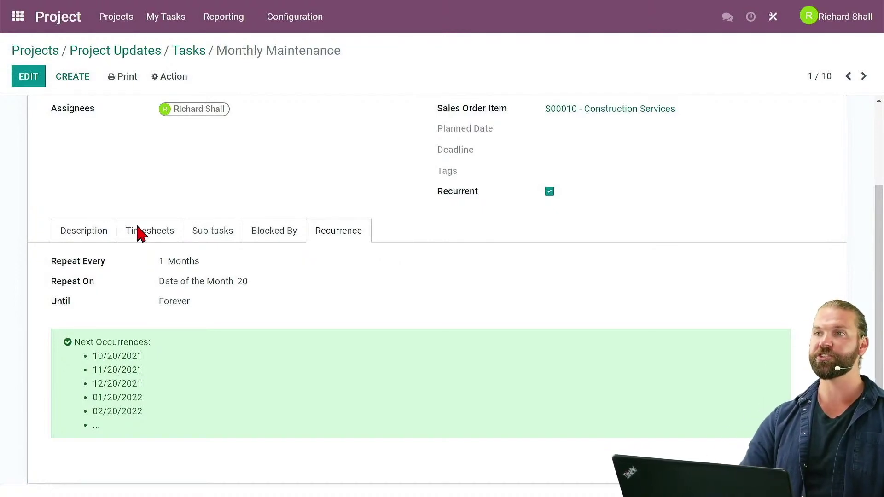
- From the projects overview, copy the Readonly share link of the QB New building project and close the sharing dialog without sending
{"action": "left_click", "coordinate": [52, 63]}
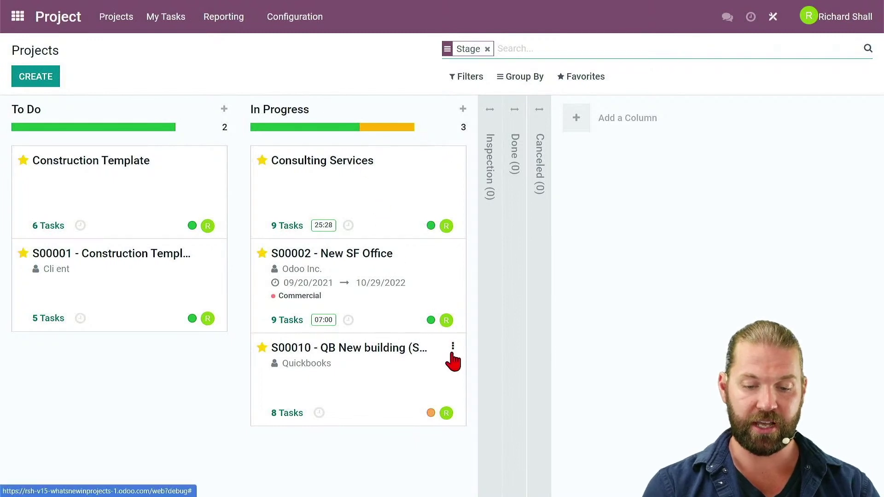
{"action": "left_click", "coordinate": [453, 349]}
{"action": "scroll", "coordinate": [412, 419], "scroll_direction": "down", "scroll_amount": 2}
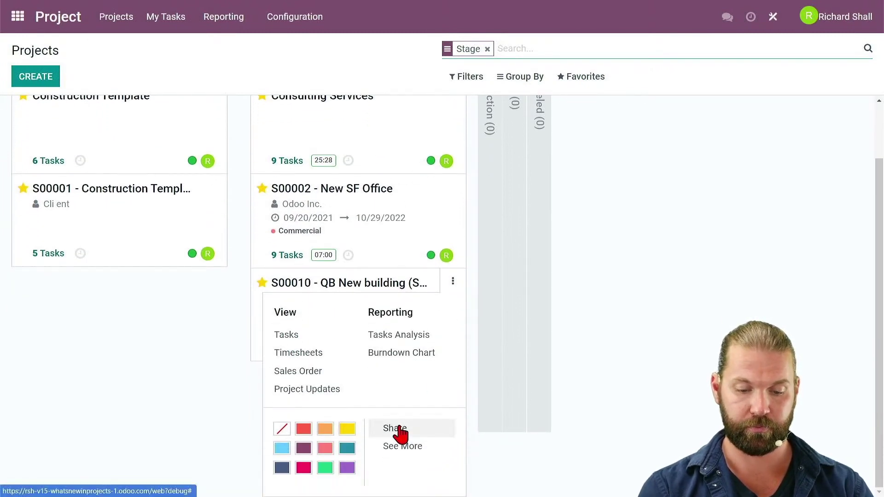
{"action": "left_click", "coordinate": [397, 429]}
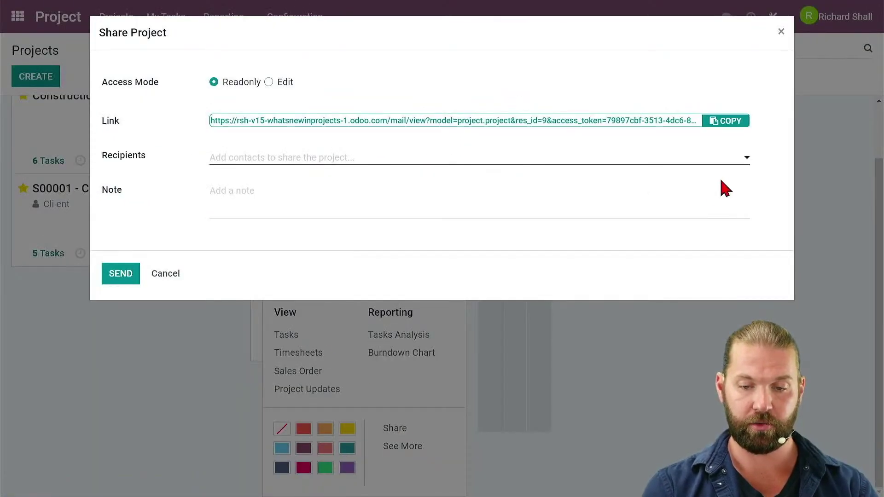
{"action": "left_click", "coordinate": [741, 129]}
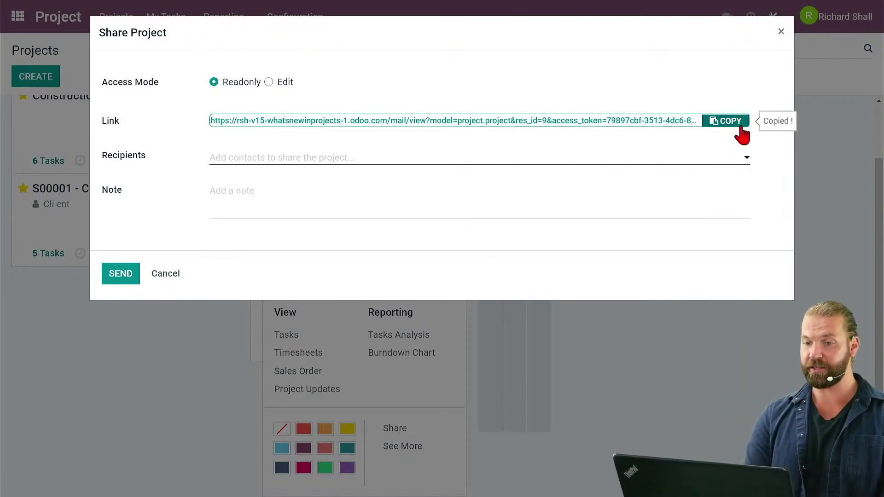
{"action": "left_click", "coordinate": [741, 131]}
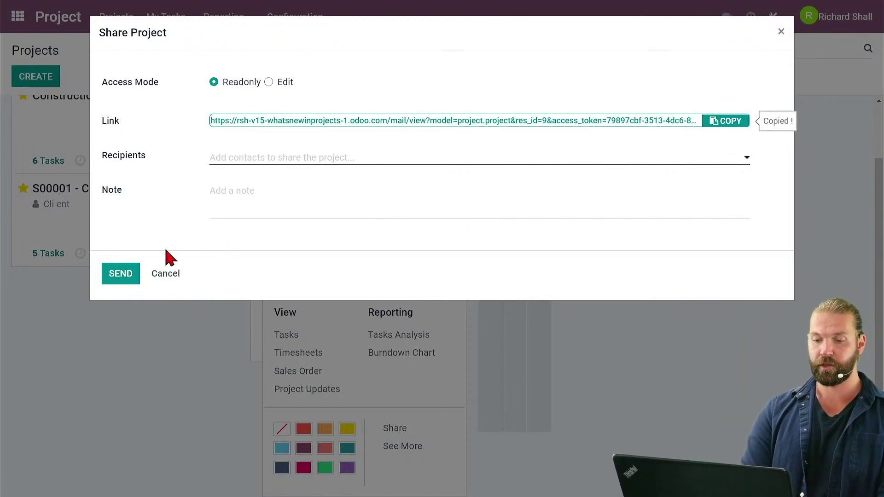
{"action": "left_click", "coordinate": [165, 274]}
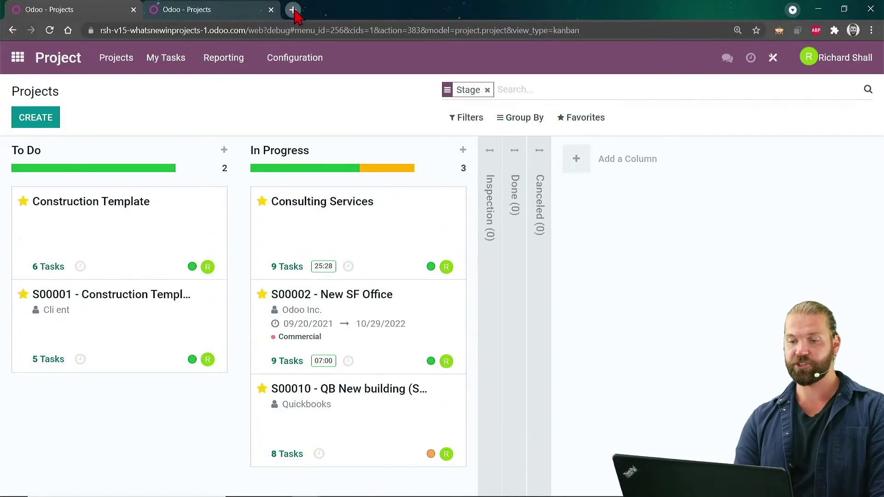
- Open the copied project share link, including its access token, in a new incognito browser window
{"action": "key", "text": "ctrl+shift+n"}
{"action": "key", "text": "ctrl+v"}
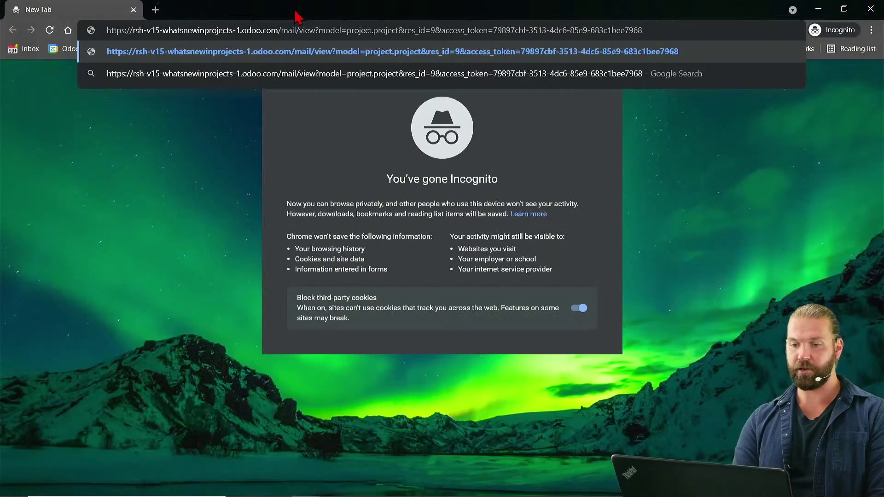
{"action": "key", "text": "Return"}
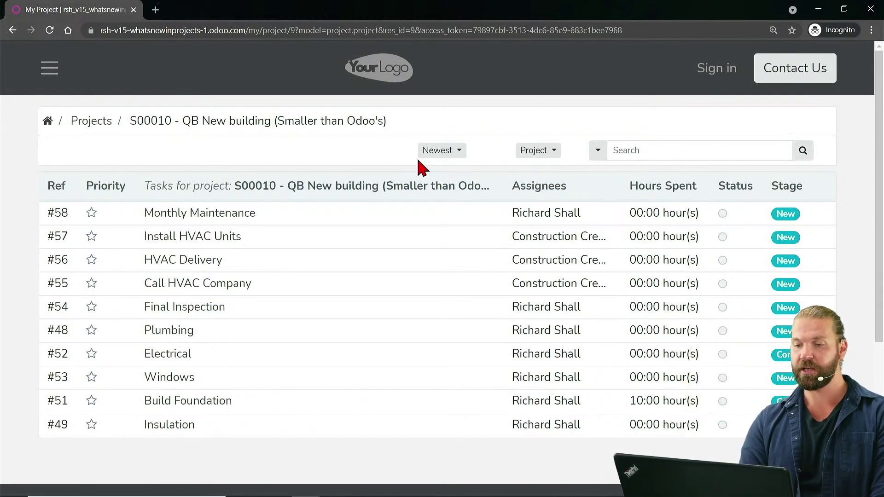
- Sort the shared project's task list by Stage and group it by Stage
{"action": "left_click_drag", "start_coordinate": [382, 151], "coordinate": [423, 157]}
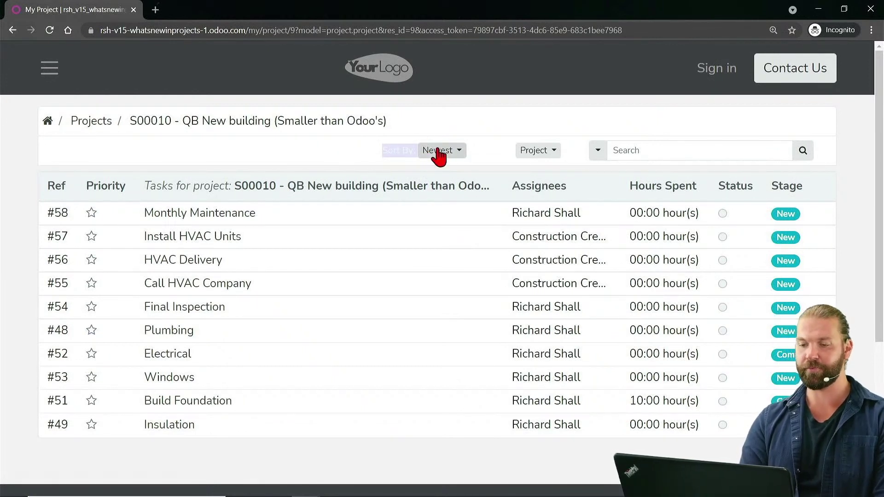
{"action": "left_click", "coordinate": [438, 155]}
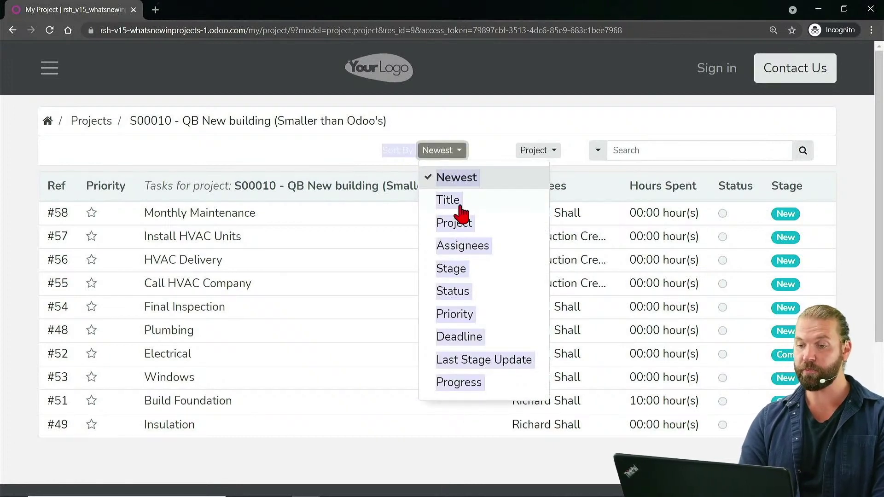
{"action": "left_click", "coordinate": [487, 273]}
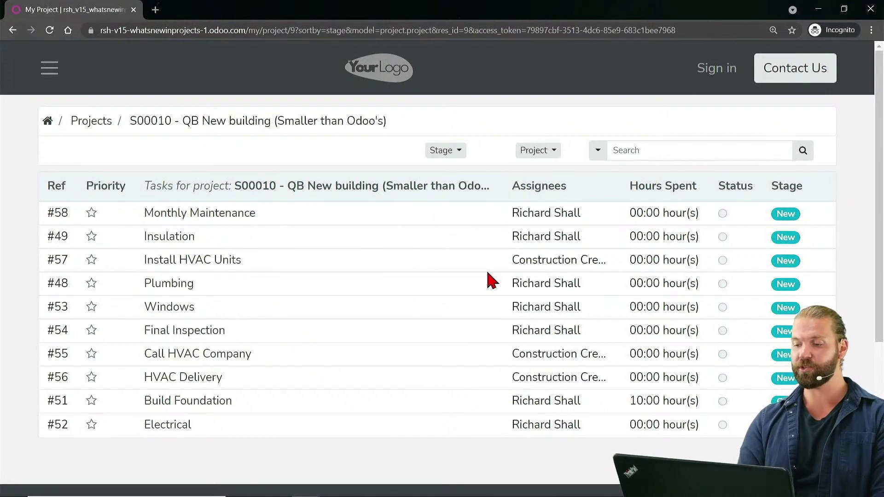
{"action": "left_click_drag", "start_coordinate": [474, 150], "coordinate": [510, 145]}
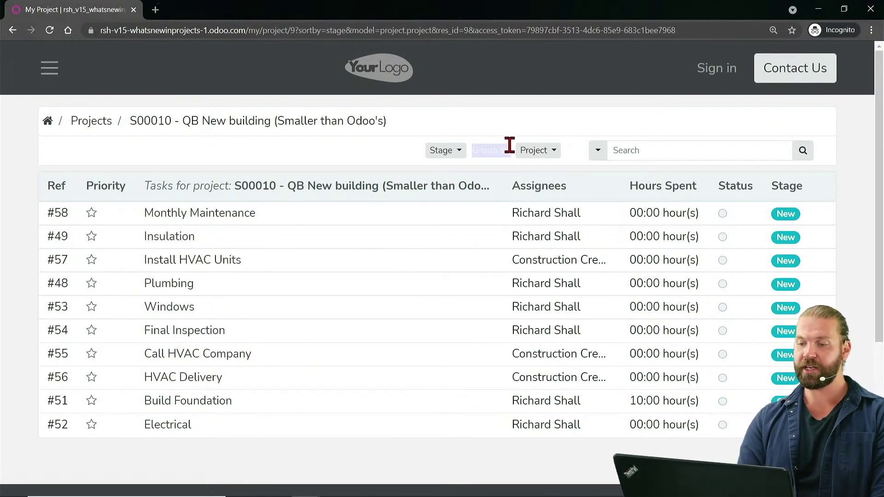
{"action": "left_click", "coordinate": [539, 148]}
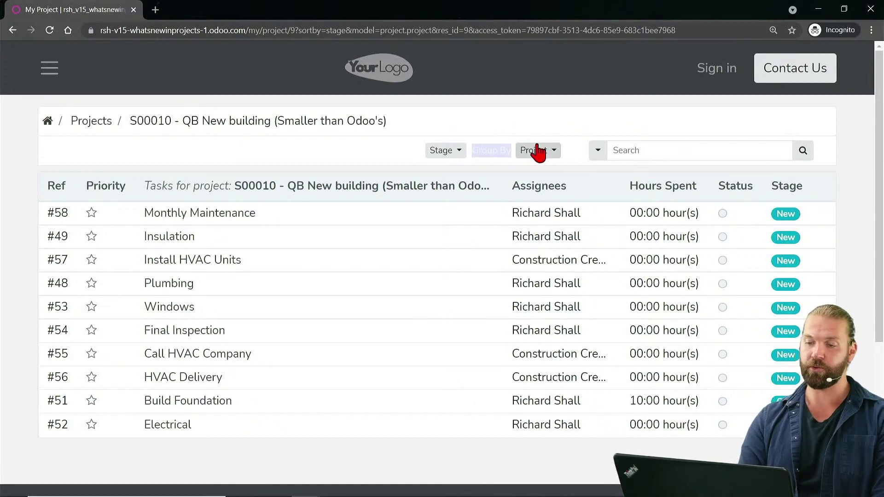
{"action": "left_click", "coordinate": [555, 205]}
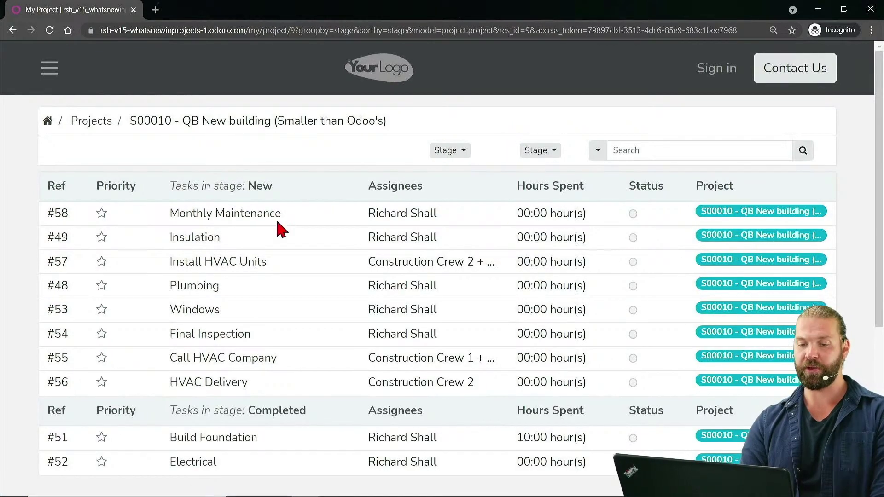
- Open the Install HVAC Units task in the shared project and examine its assignees, deadline, invoiced amount and message section
{"action": "scroll", "coordinate": [268, 264], "scroll_direction": "down", "scroll_amount": 1}
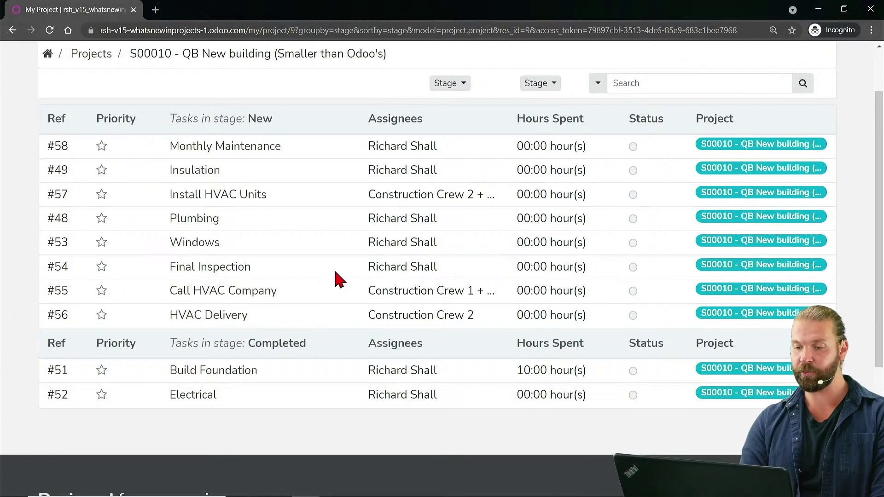
{"action": "left_click", "coordinate": [232, 202]}
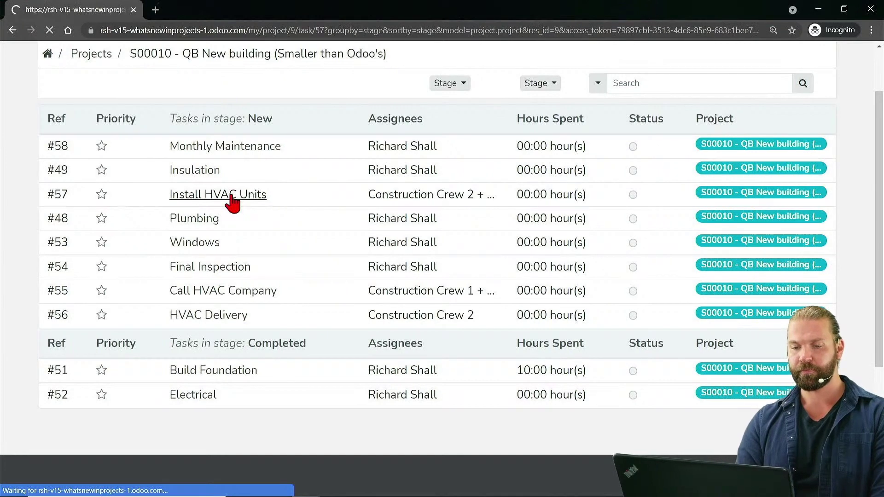
{"action": "scroll", "coordinate": [252, 330], "scroll_direction": "down", "scroll_amount": 2}
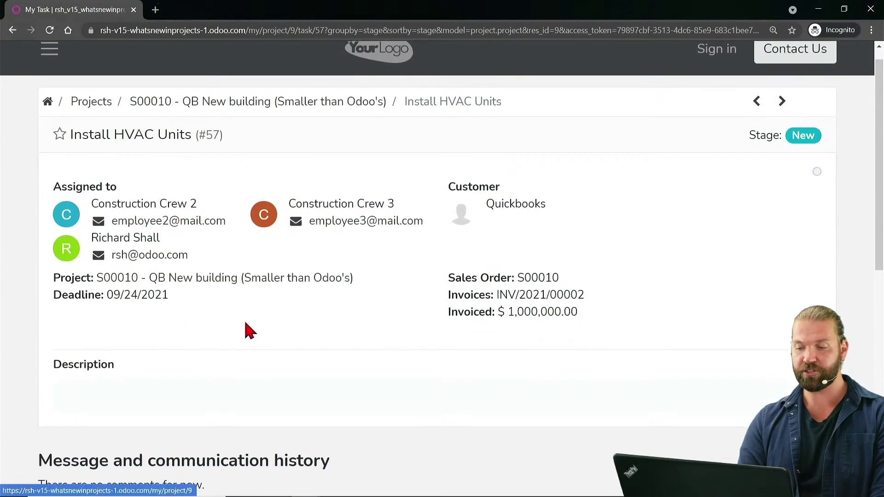
{"action": "scroll", "coordinate": [260, 343], "scroll_direction": "down", "scroll_amount": 2}
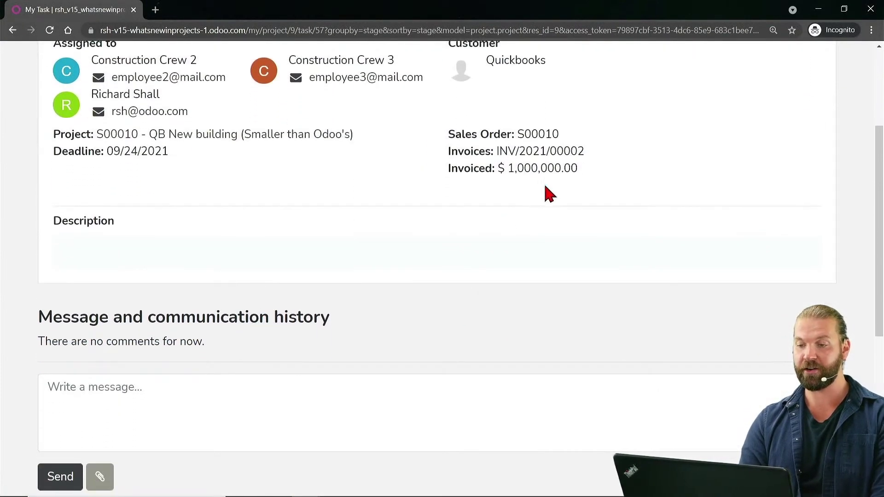
{"action": "left_click_drag", "start_coordinate": [590, 171], "coordinate": [460, 170]}
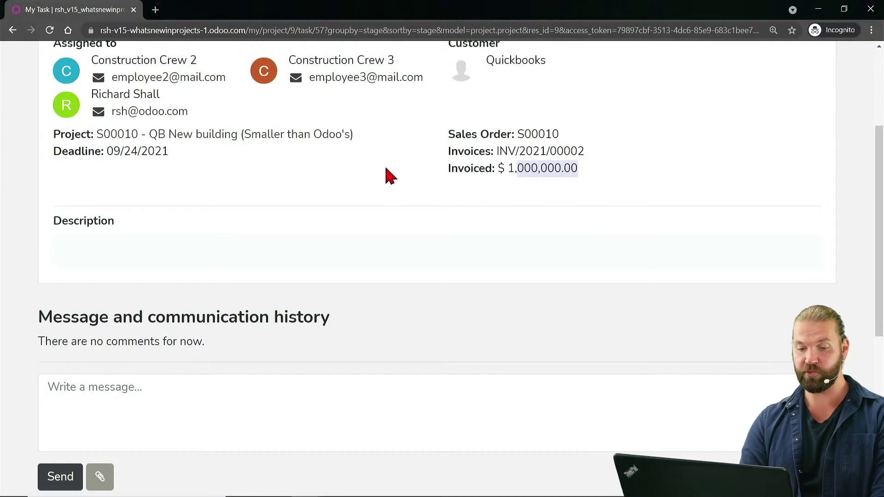
- Look over the Install HVAC Units task page from its message history up to the task header
{"action": "middle_click", "coordinate": [361, 225]}
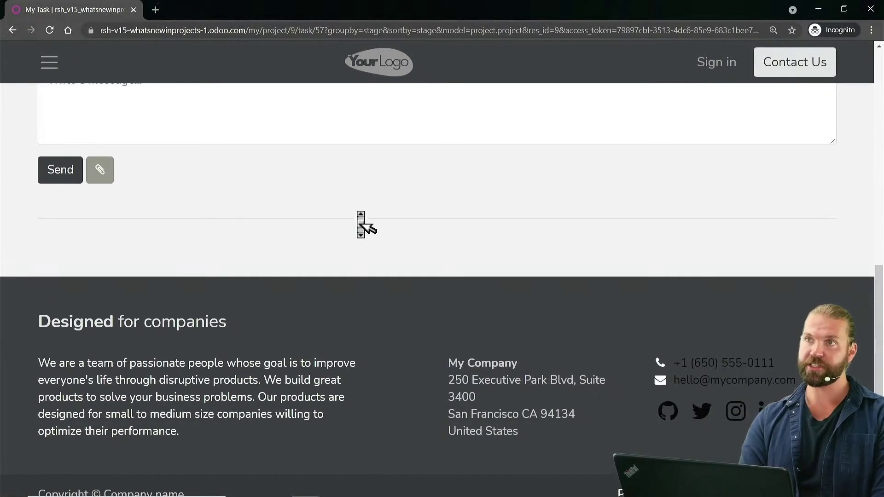
{"action": "scroll", "coordinate": [361, 223], "scroll_direction": "up", "scroll_amount": 5}
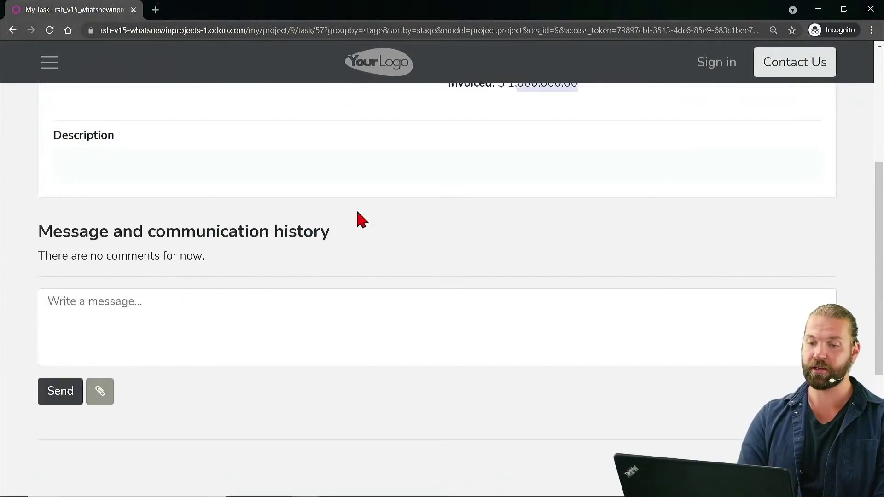
{"action": "middle_click", "coordinate": [362, 220]}
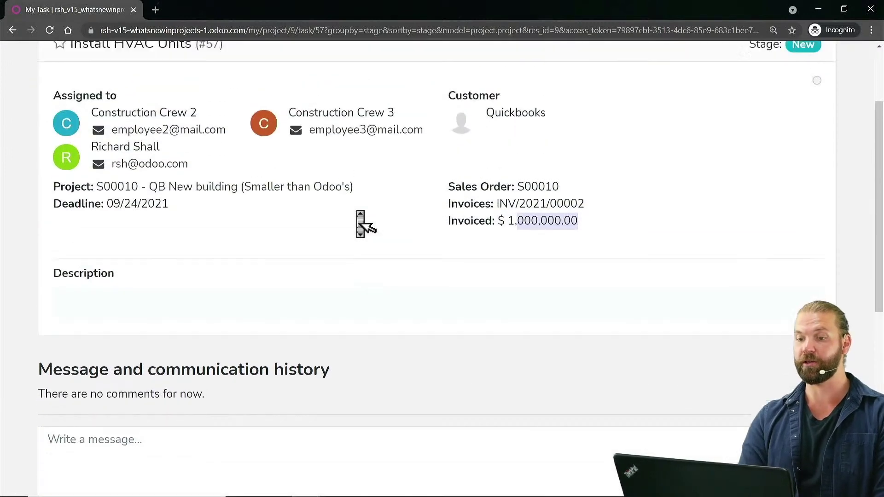
{"action": "scroll", "coordinate": [362, 220], "scroll_direction": "up", "scroll_amount": 2}
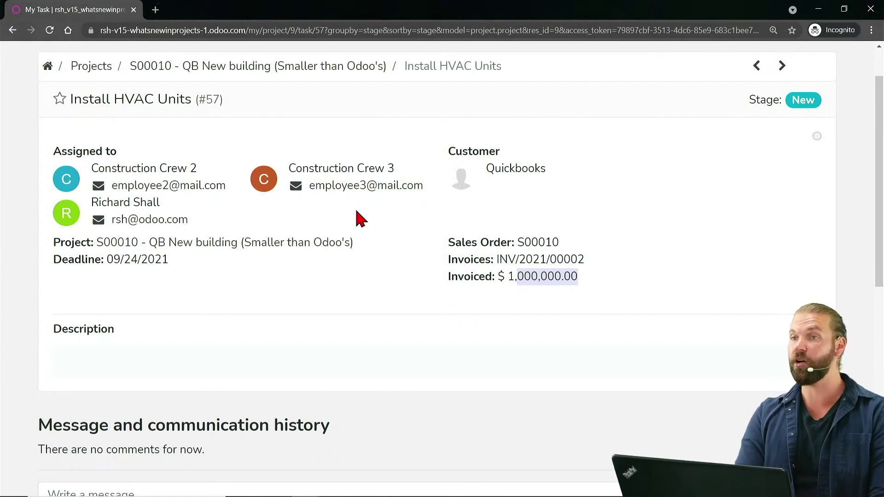
{"action": "scroll", "coordinate": [361, 218], "scroll_direction": "up", "scroll_amount": 2}
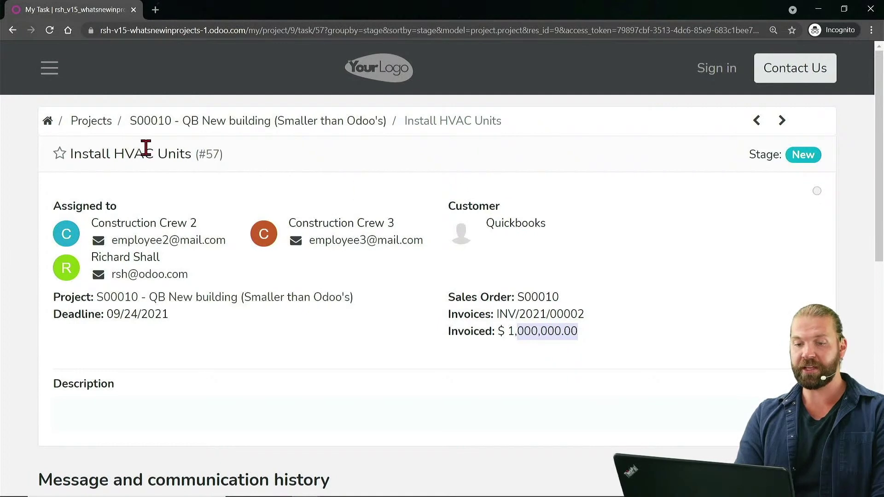
- Return to the shared QB New building project's task list and close the incognito window
{"action": "left_click", "coordinate": [198, 132]}
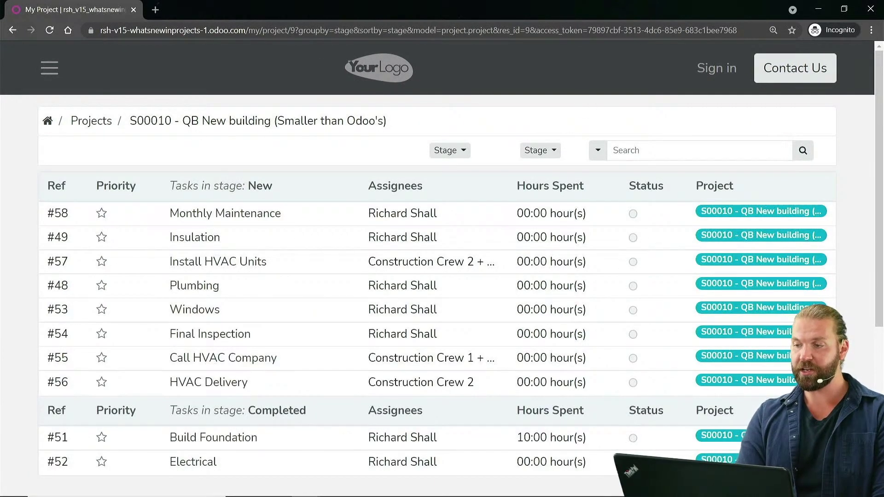
{"action": "left_click", "coordinate": [870, 9]}
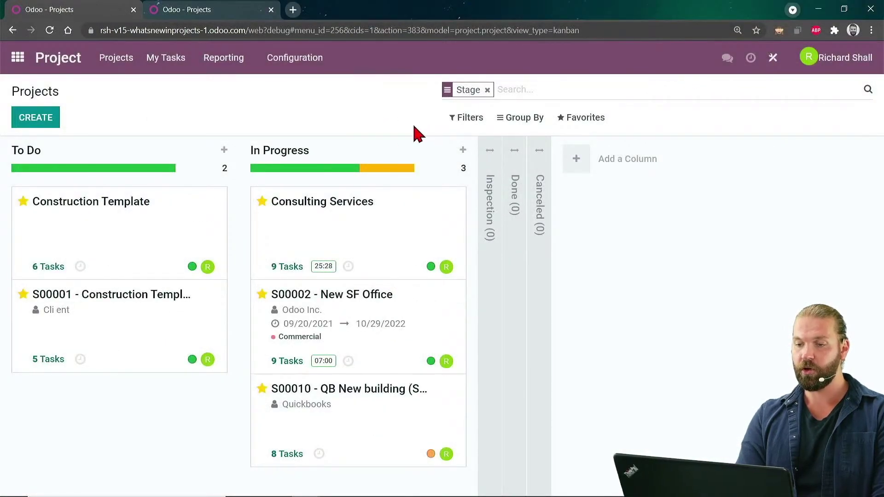
{"action": "key", "text": "F11"}
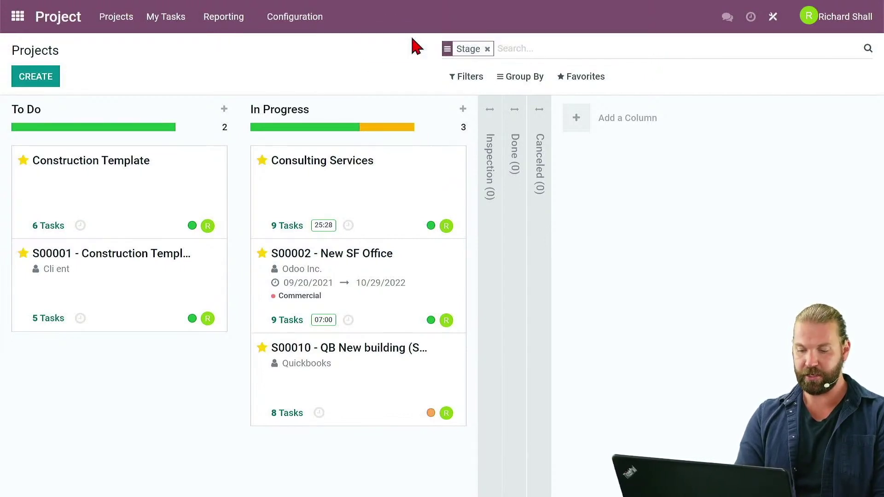
{"action": "key", "text": "F11"}
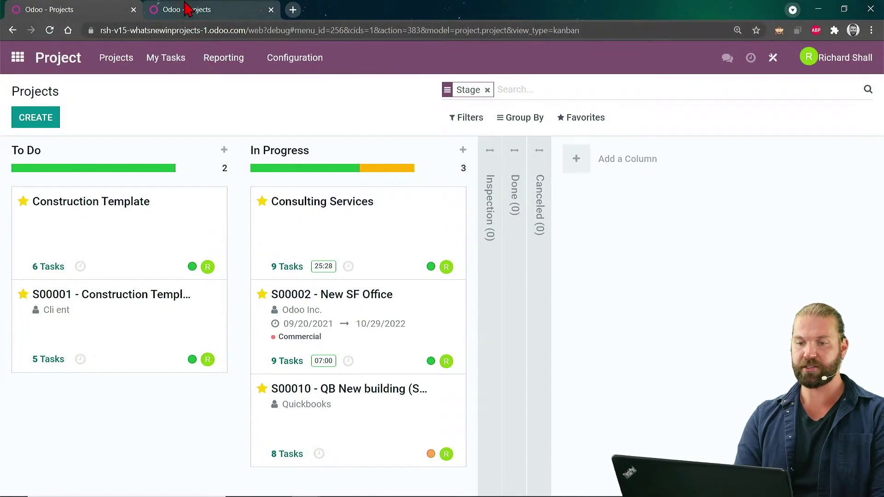
- Switch to the second Odoo database's browser tab and open its Project app
{"action": "left_click", "coordinate": [188, 9]}
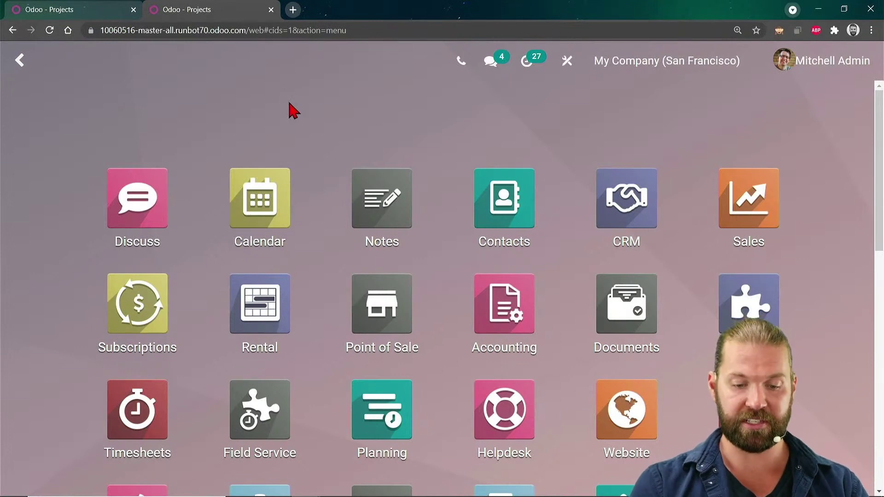
{"action": "type", "text": "proje"}
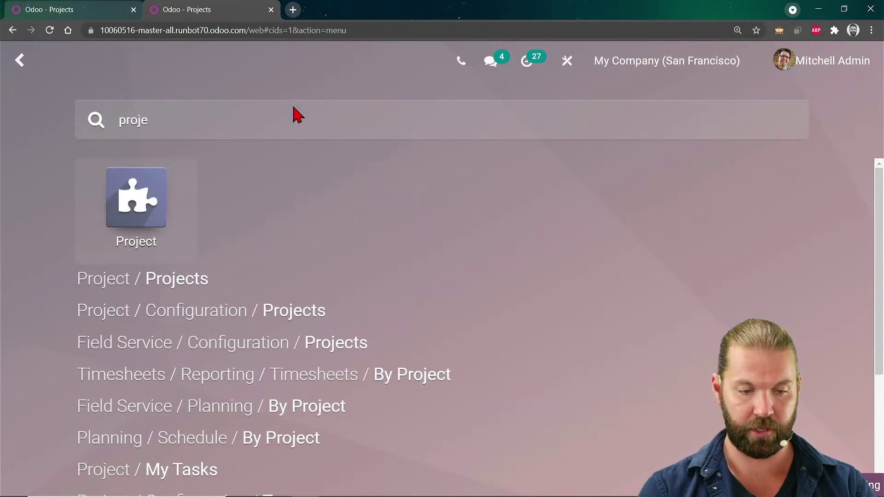
{"action": "key", "text": "Return"}
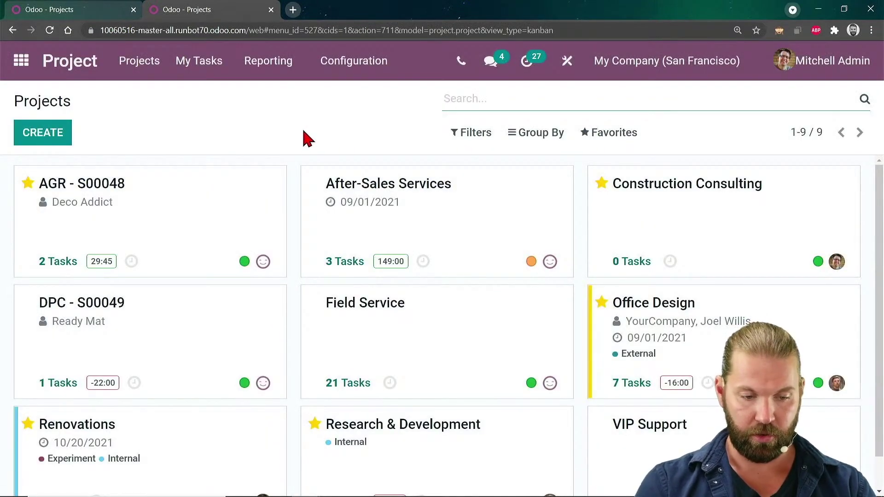
- Open the Burndown Chart of the Office Design project and examine its monthly task counts per stage
{"action": "left_click", "coordinate": [844, 300]}
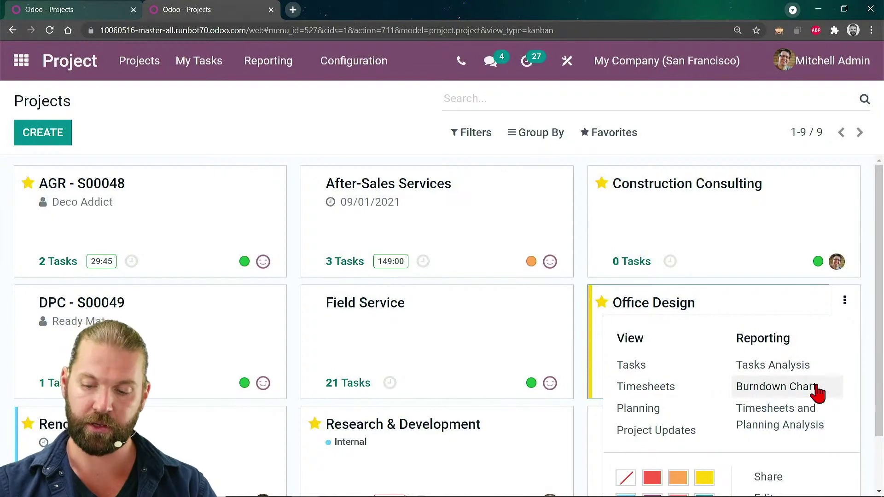
{"action": "left_click", "coordinate": [817, 391]}
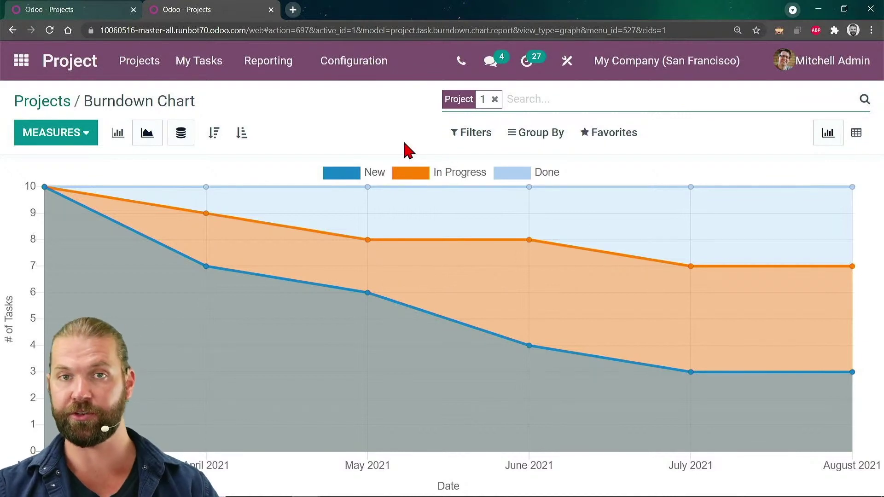
{"action": "mouse_move", "coordinate": [359, 239]}
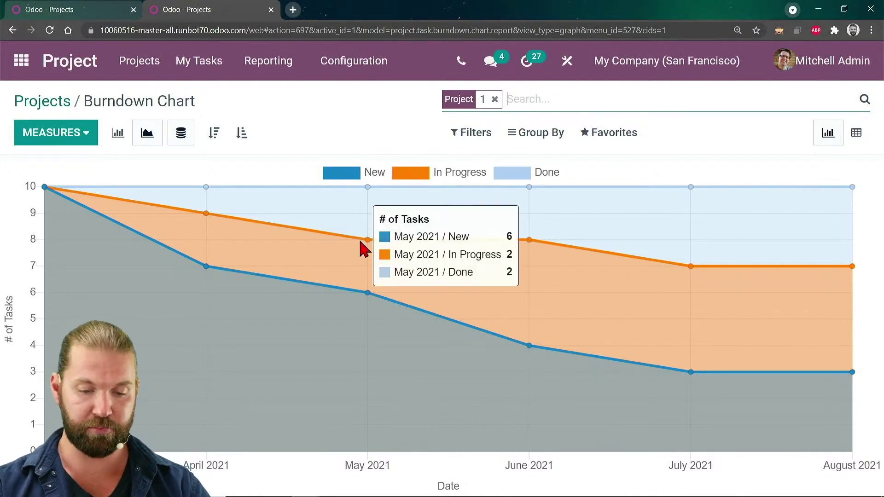
{"action": "mouse_move", "coordinate": [64, 403]}
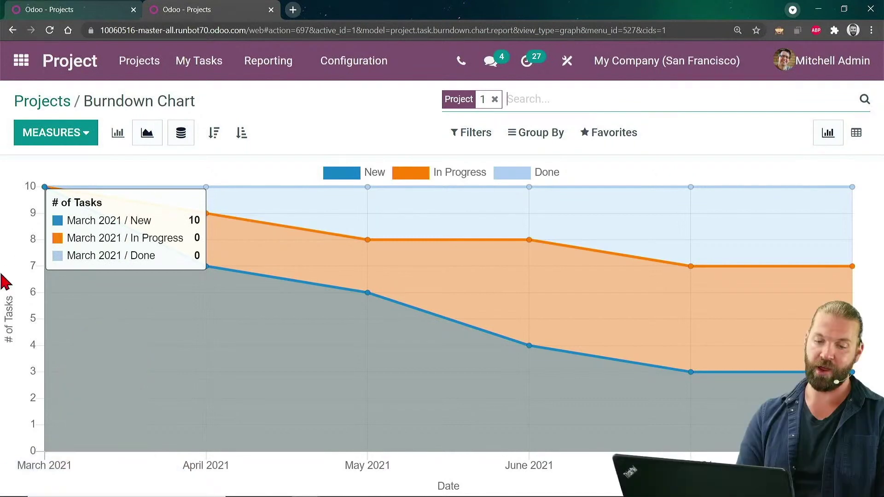
{"action": "mouse_move", "coordinate": [142, 446]}
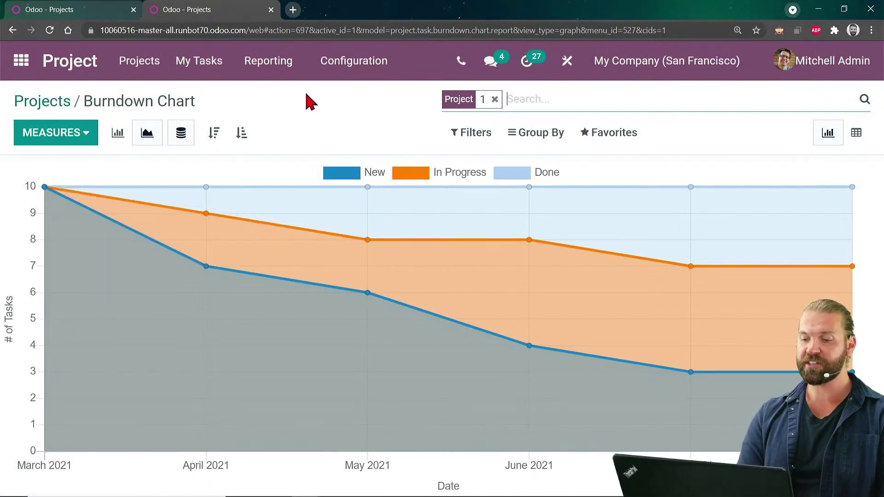
{"action": "mouse_move", "coordinate": [309, 203]}
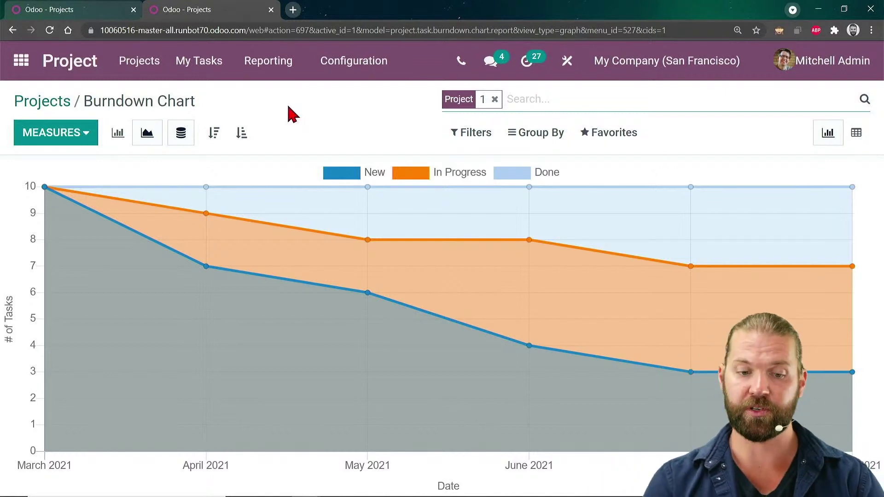
- Search the products for "25" and open the Consulting - 25 Hours product
{"action": "left_click", "coordinate": [21, 60]}
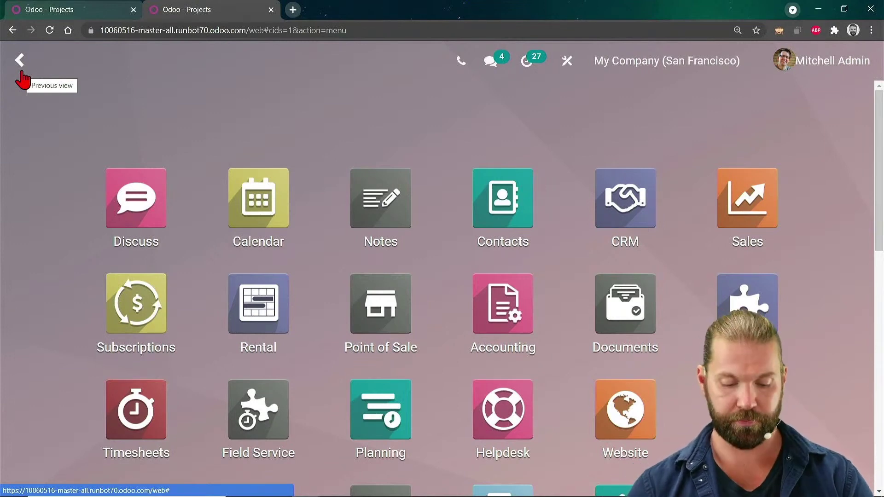
{"action": "type", "text": "prod"}
{"action": "key", "text": "Return"}
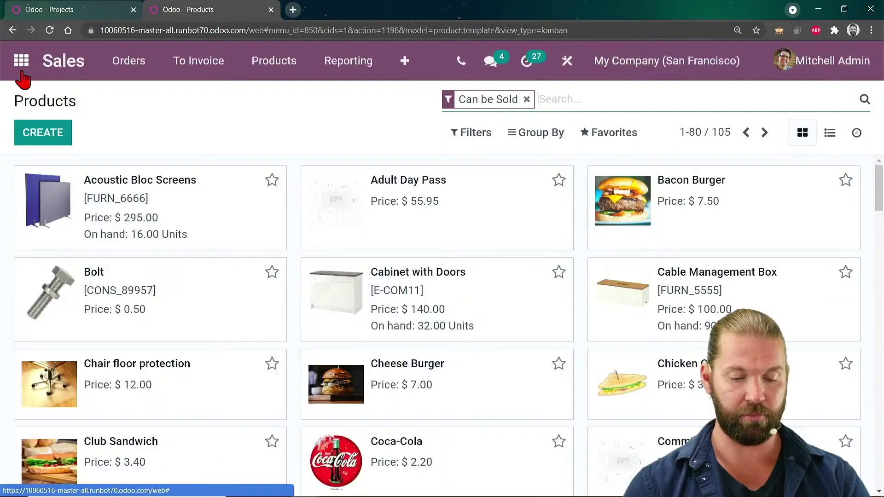
{"action": "type", "text": "25"}
{"action": "key", "text": "Return"}
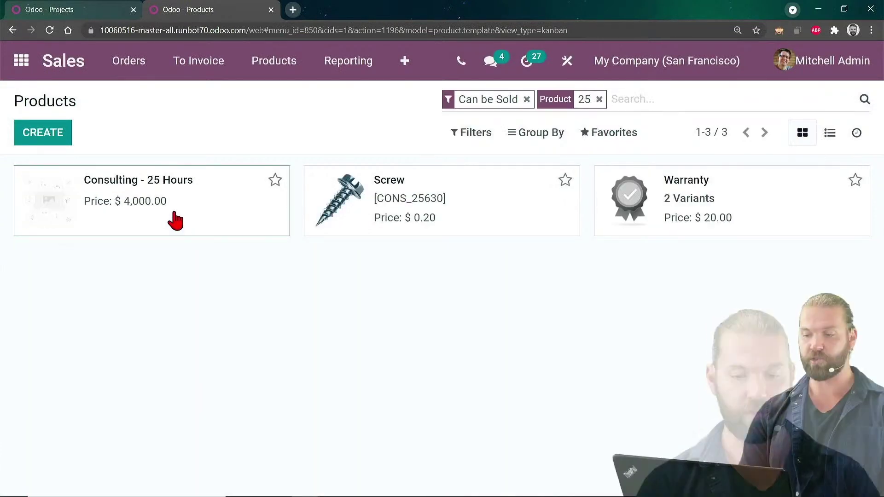
{"action": "left_click", "coordinate": [175, 220]}
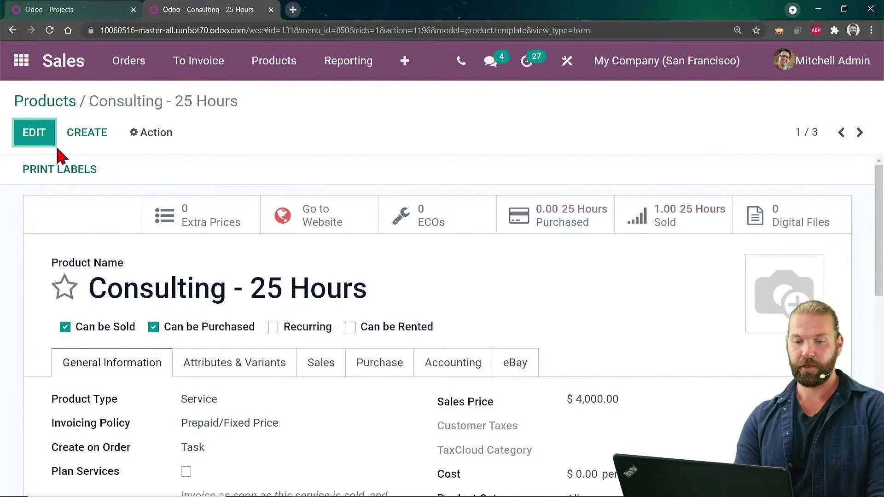
- Start editing the product and view its Invoicing Policy and Create on Order options, keeping the current choices
{"action": "left_click", "coordinate": [376, 317]}
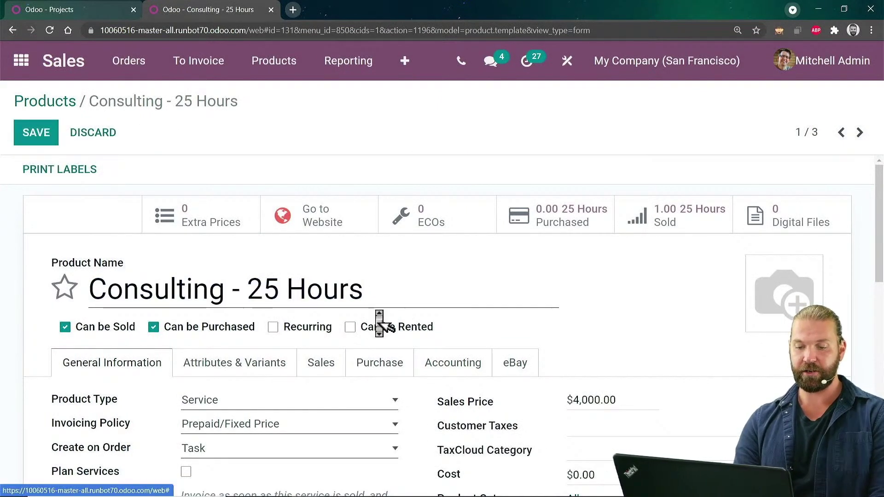
{"action": "scroll", "coordinate": [374, 315], "scroll_direction": "down", "scroll_amount": 2}
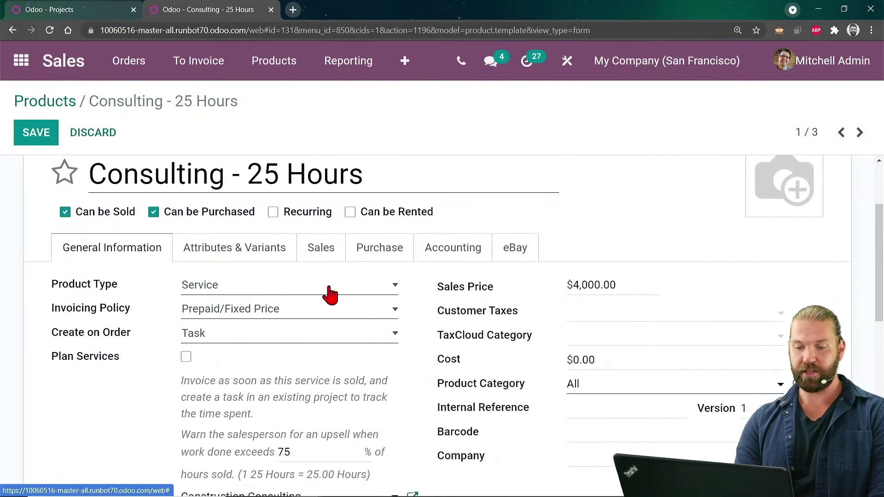
{"action": "left_click", "coordinate": [293, 311]}
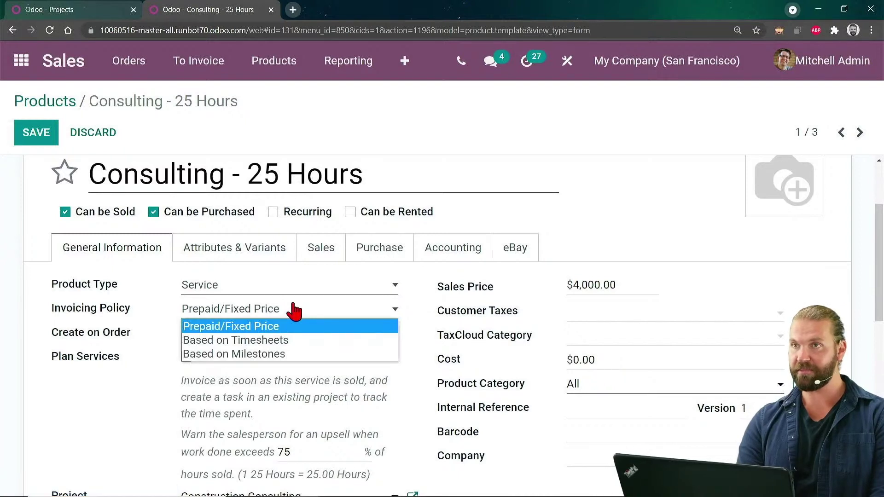
{"action": "left_click", "coordinate": [293, 310]}
{"action": "left_click", "coordinate": [274, 334]}
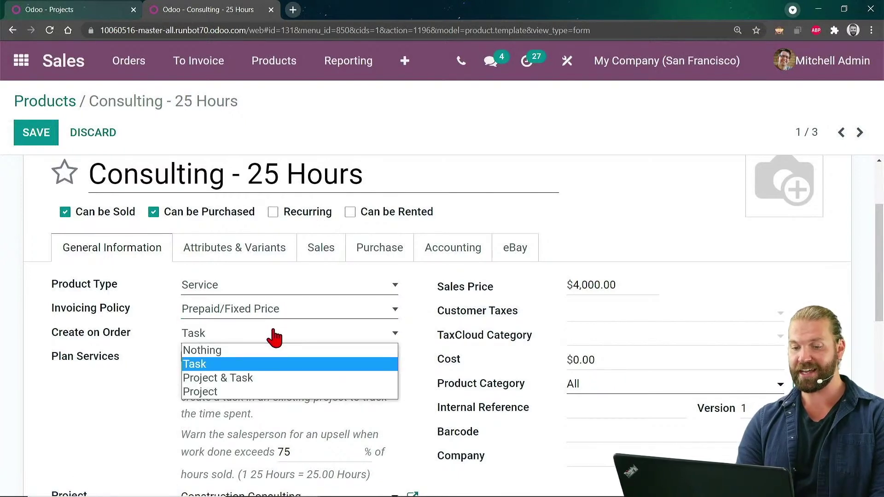
{"action": "left_click", "coordinate": [274, 337]}
- Open the 25 Hours unit of measure from the product, check its ratio and save it
{"action": "scroll", "coordinate": [227, 348], "scroll_direction": "down", "scroll_amount": 1}
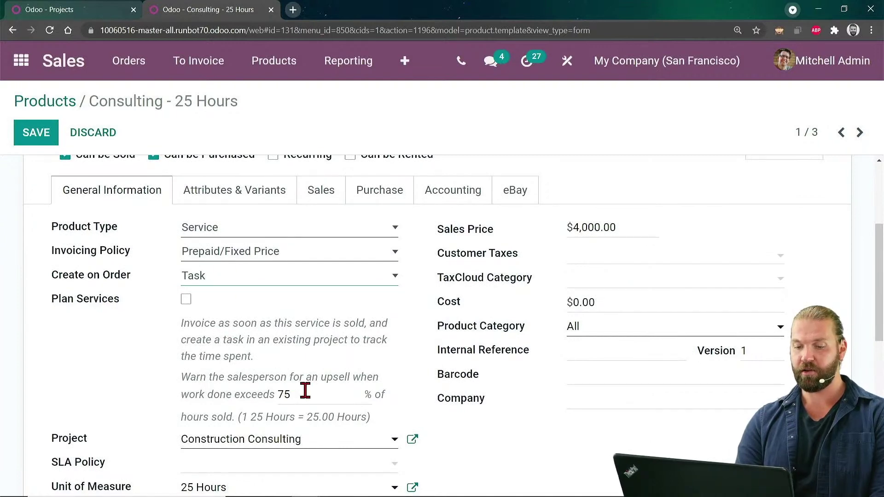
{"action": "scroll", "coordinate": [305, 390], "scroll_direction": "down", "scroll_amount": 2}
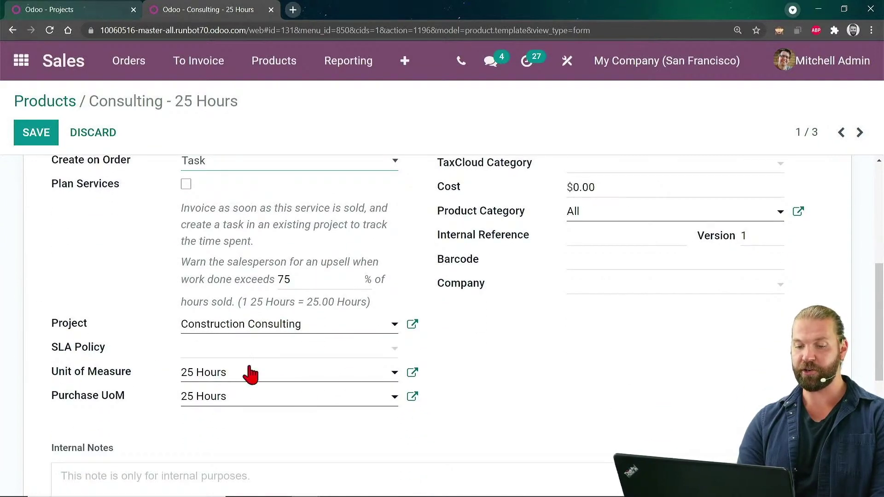
{"action": "left_click", "coordinate": [412, 374]}
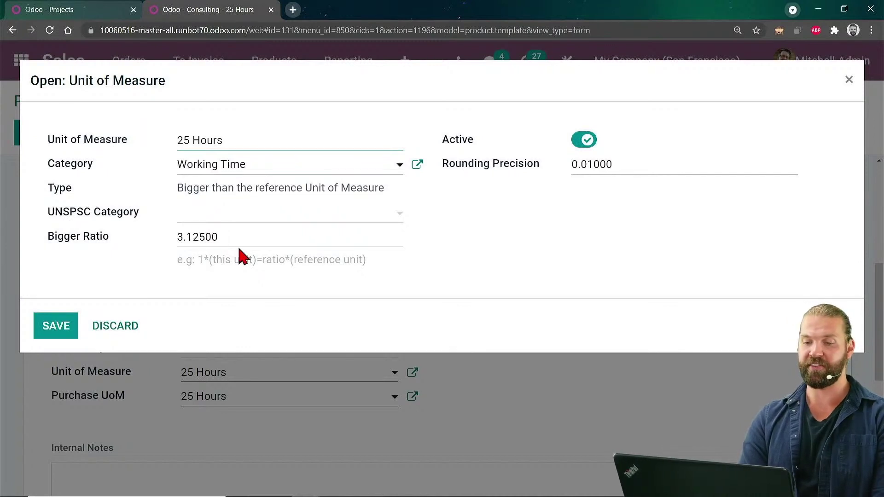
{"action": "left_click", "coordinate": [69, 335]}
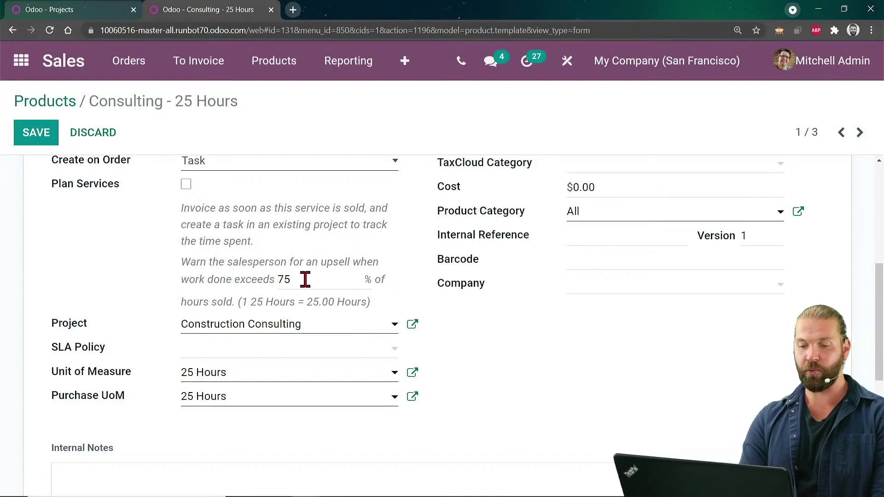
- Check the product's upsell warning percentage and save the product
{"action": "left_click_drag", "start_coordinate": [308, 278], "coordinate": [236, 275]}
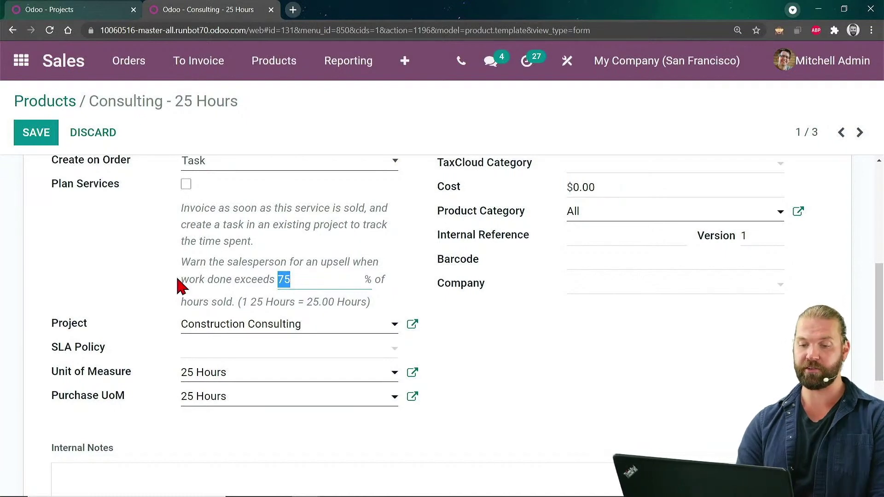
{"action": "left_click", "coordinate": [153, 286]}
{"action": "scroll", "coordinate": [154, 288], "scroll_direction": "up", "scroll_amount": 6}
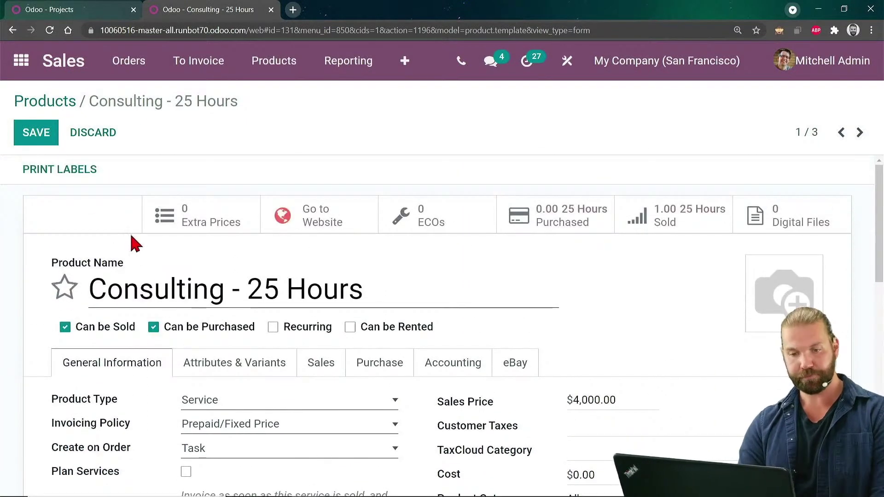
{"action": "left_click", "coordinate": [43, 143]}
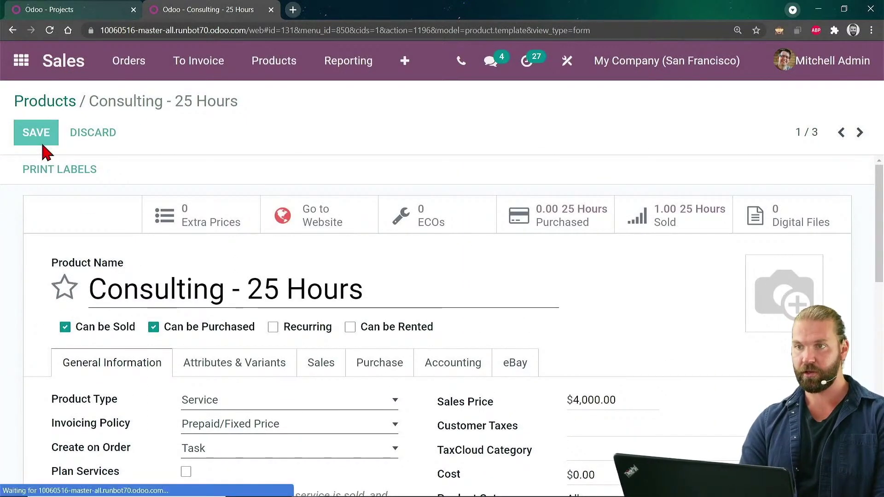
- Create a new sales quotation and add Odoo Inc. as a new customer on it
{"action": "left_click", "coordinate": [69, 71]}
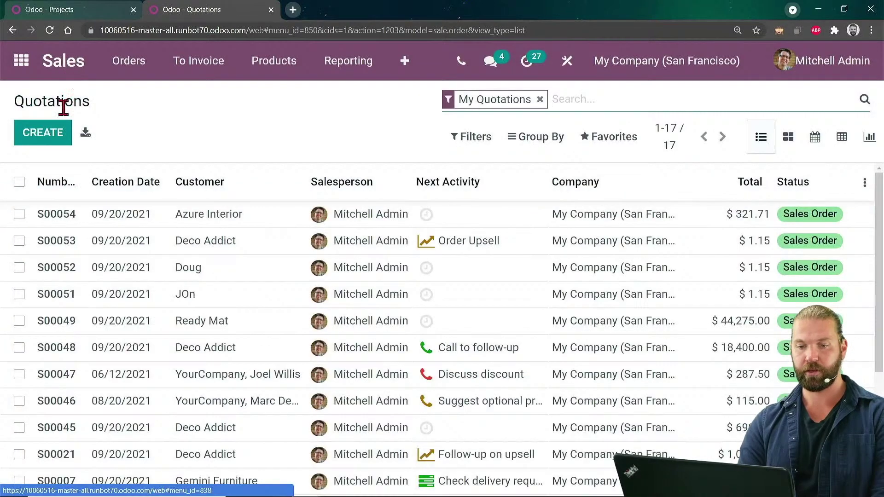
{"action": "left_click", "coordinate": [54, 137]}
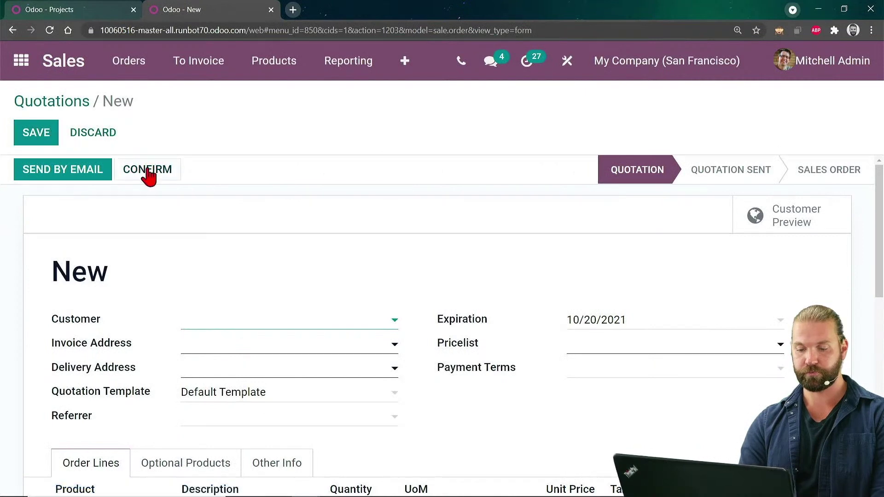
{"action": "type", "text": "Odoo"}
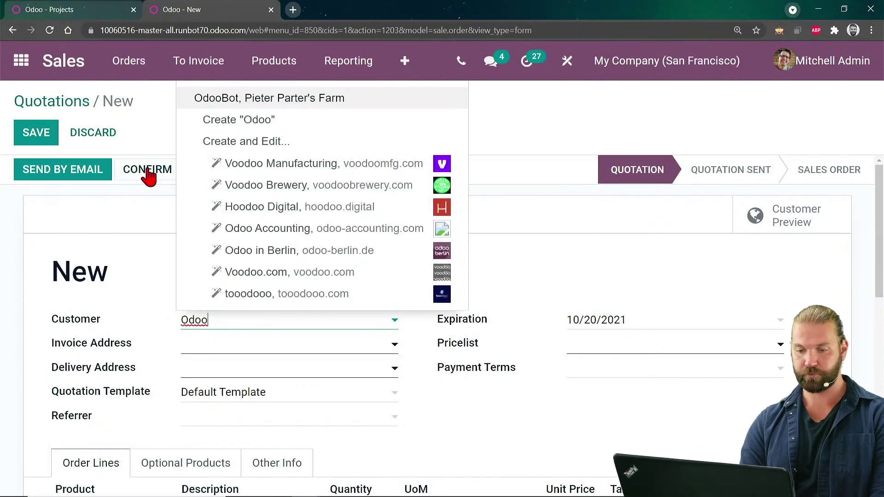
{"action": "type", "text": " Inc."}
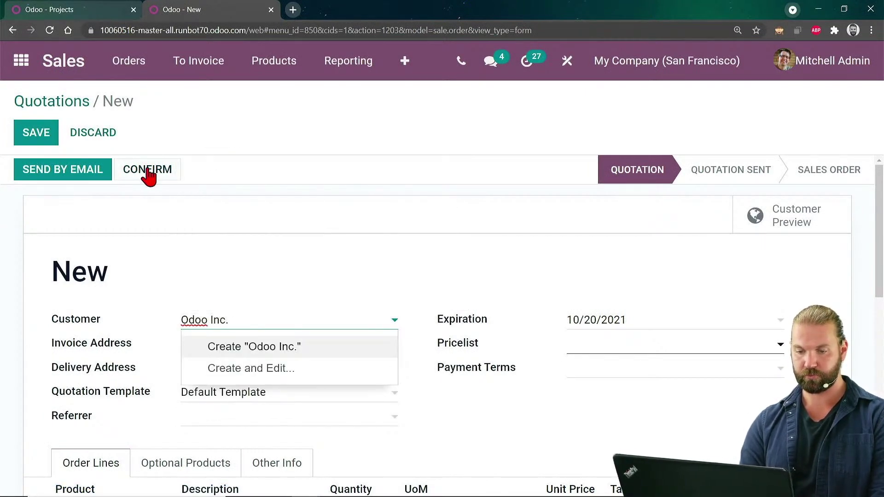
{"action": "left_click", "coordinate": [125, 263]}
- Add the Consulting - 25 Hours product as an order line and confirm the quotation
{"action": "scroll", "coordinate": [127, 276], "scroll_direction": "down", "scroll_amount": 4}
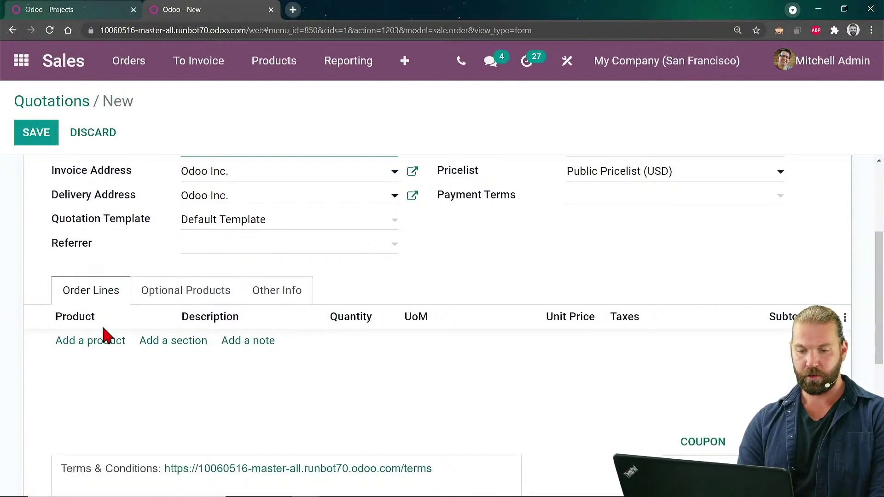
{"action": "left_click", "coordinate": [93, 347]}
{"action": "type", "text": "25"}
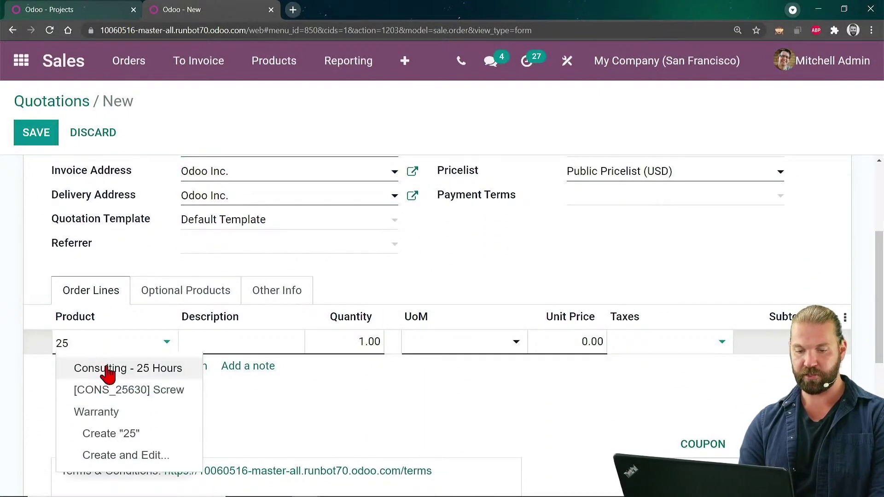
{"action": "left_click", "coordinate": [131, 374]}
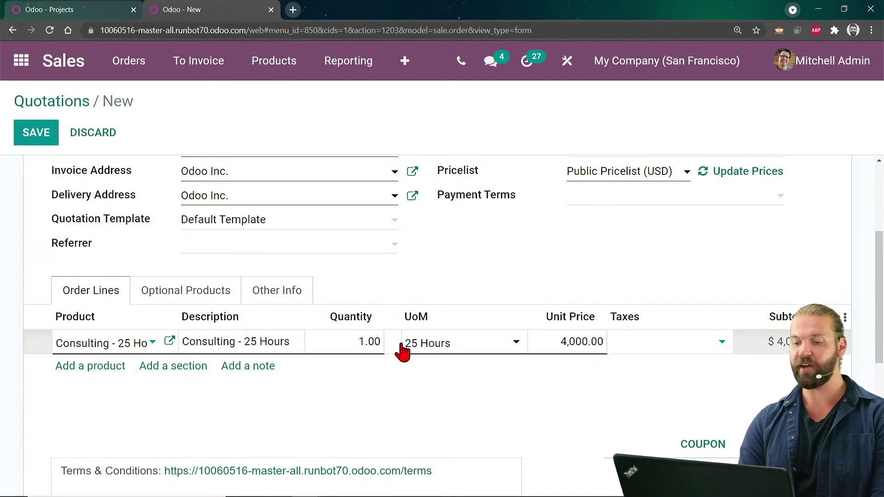
{"action": "left_click", "coordinate": [497, 266]}
{"action": "scroll", "coordinate": [498, 269], "scroll_direction": "up", "scroll_amount": 4}
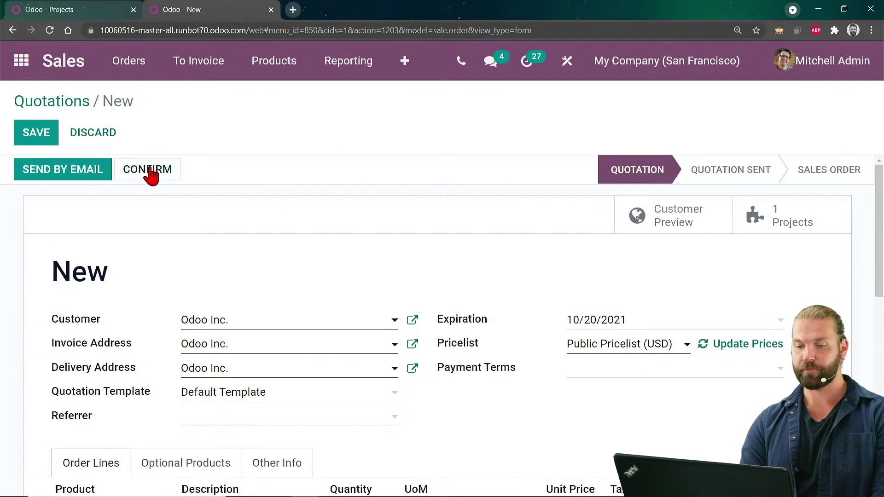
{"action": "left_click", "coordinate": [152, 174]}
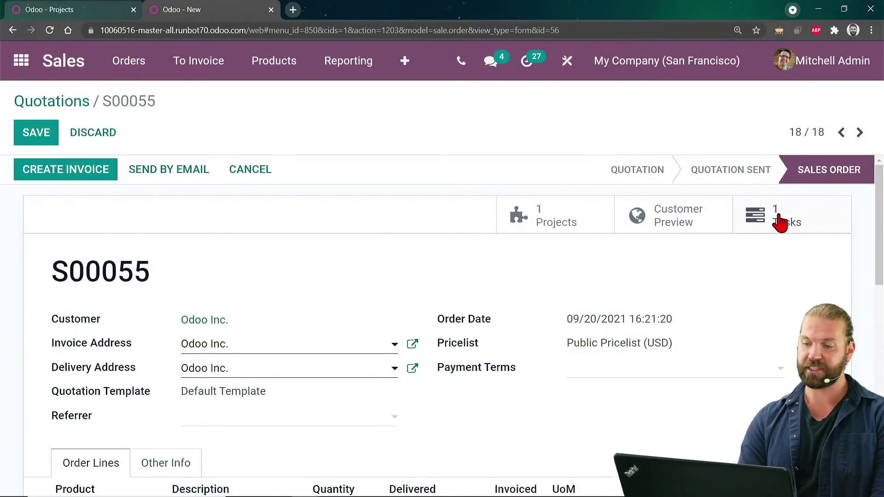
- Open the task linked to the sales order for editing and show its timesheets
{"action": "left_click", "coordinate": [779, 223]}
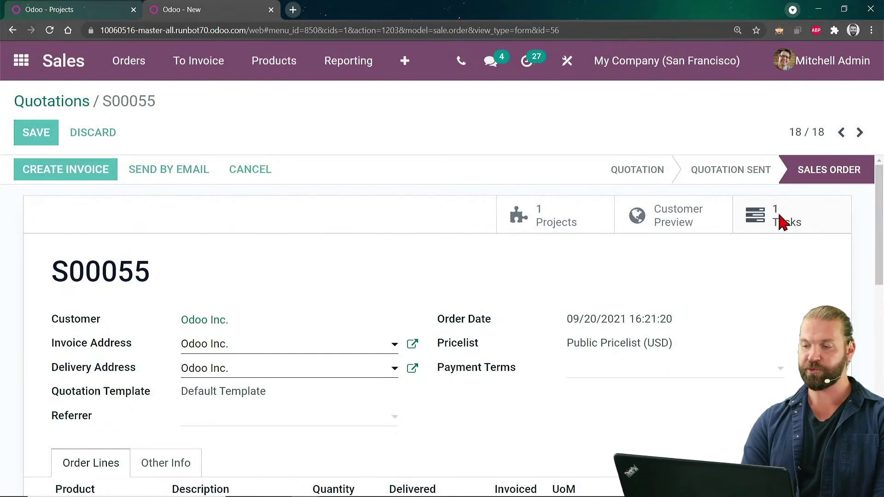
{"action": "left_click", "coordinate": [781, 220]}
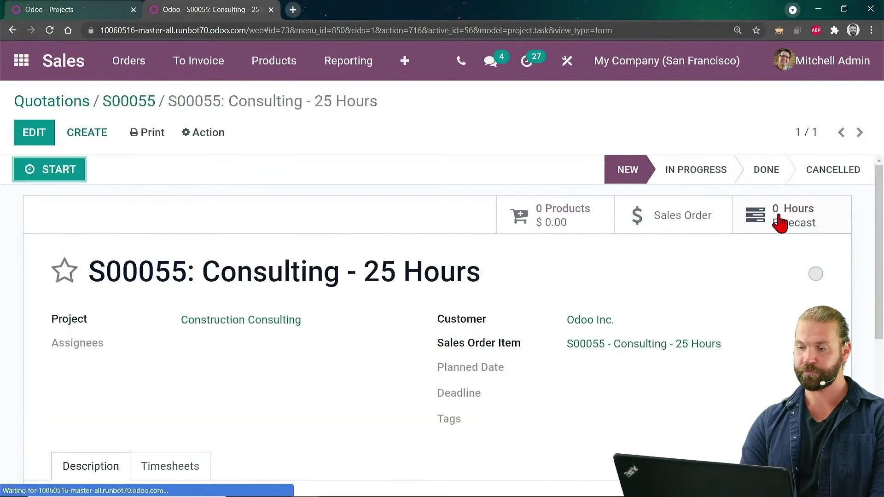
{"action": "left_click", "coordinate": [42, 136]}
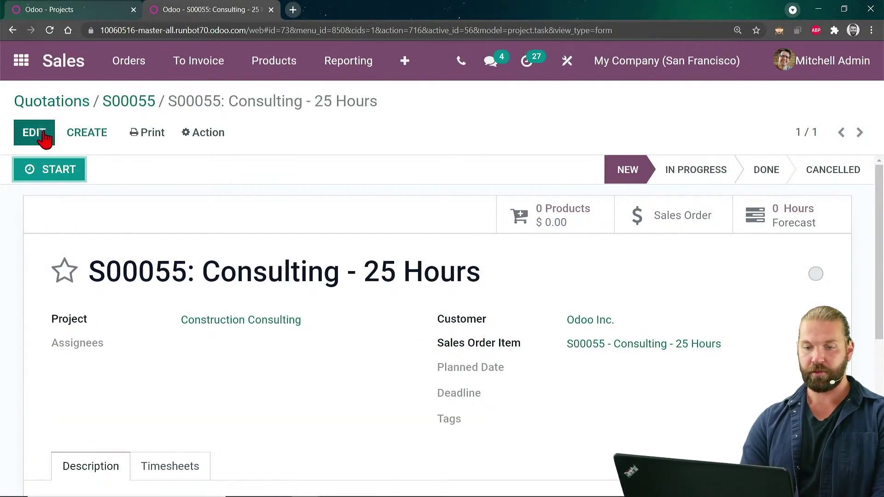
{"action": "scroll", "coordinate": [182, 252], "scroll_direction": "down", "scroll_amount": 3}
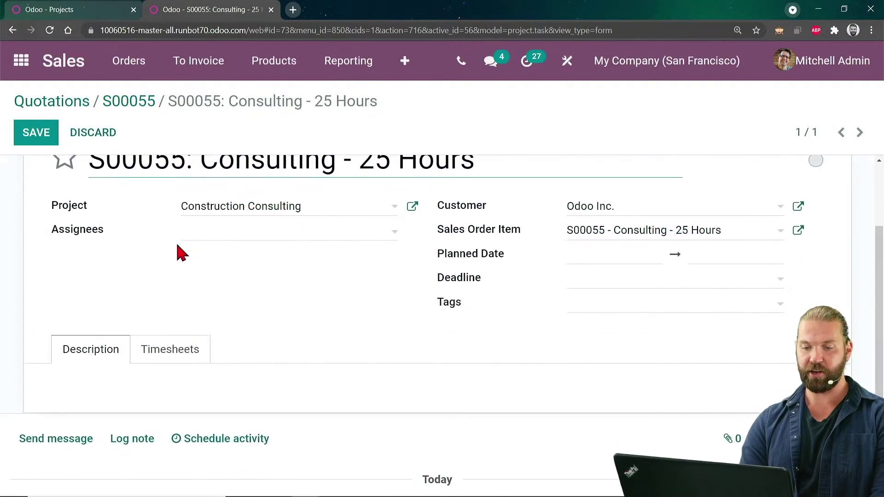
{"action": "left_click", "coordinate": [167, 348]}
{"action": "scroll", "coordinate": [152, 379], "scroll_direction": "down", "scroll_amount": 2}
- Log a timesheet line described as "Performed work!" with 20 hours spent and save the task
{"action": "left_click", "coordinate": [79, 391]}
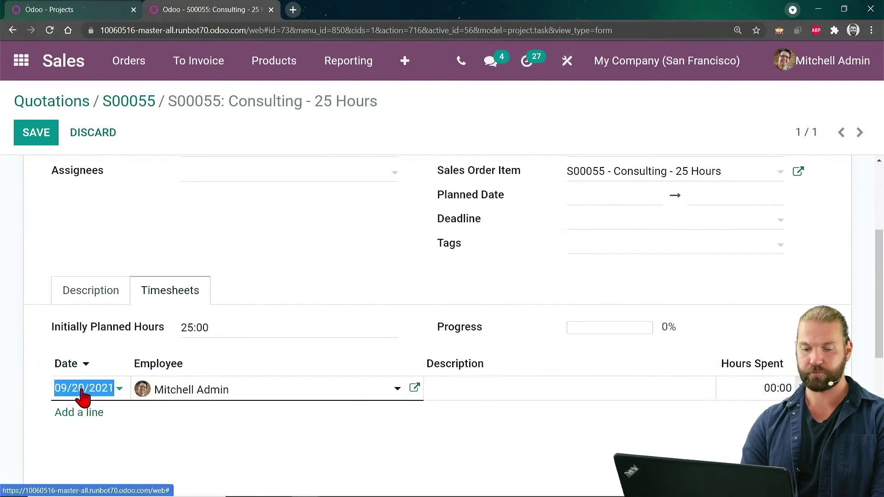
{"action": "key", "text": "Tab"}
{"action": "key", "text": "Tab"}
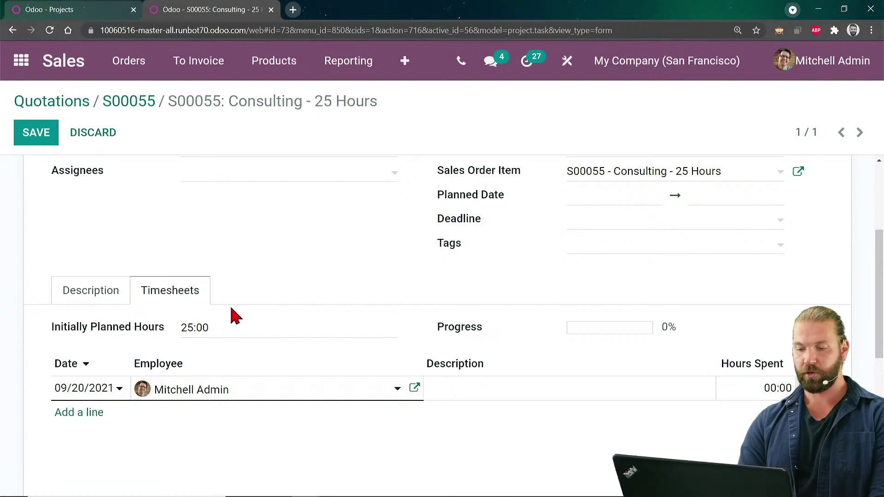
{"action": "type", "text": "Performed work"}
{"action": "key", "text": "shift+Tab"}
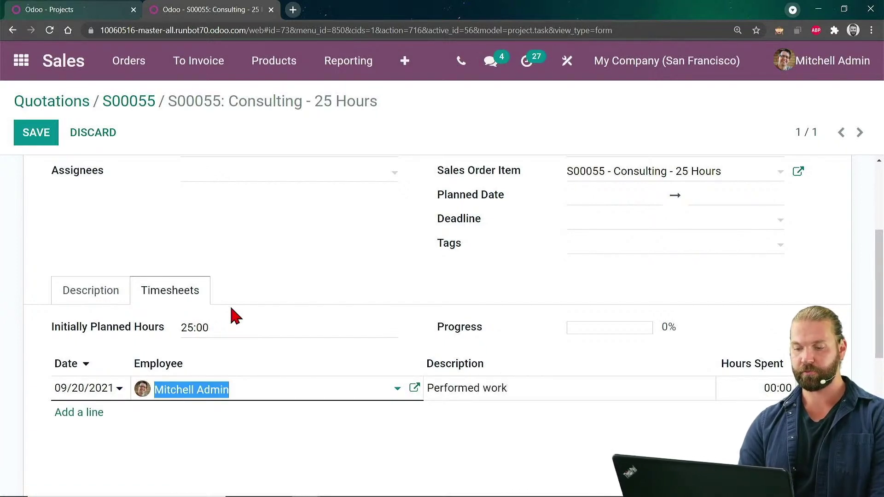
{"action": "key", "text": "Tab"}
{"action": "key", "text": "End"}
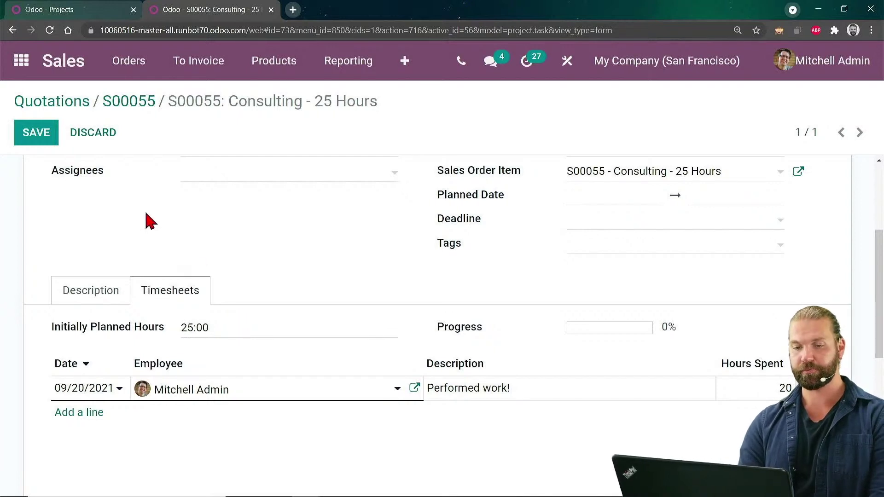
{"action": "left_click", "coordinate": [46, 141]}
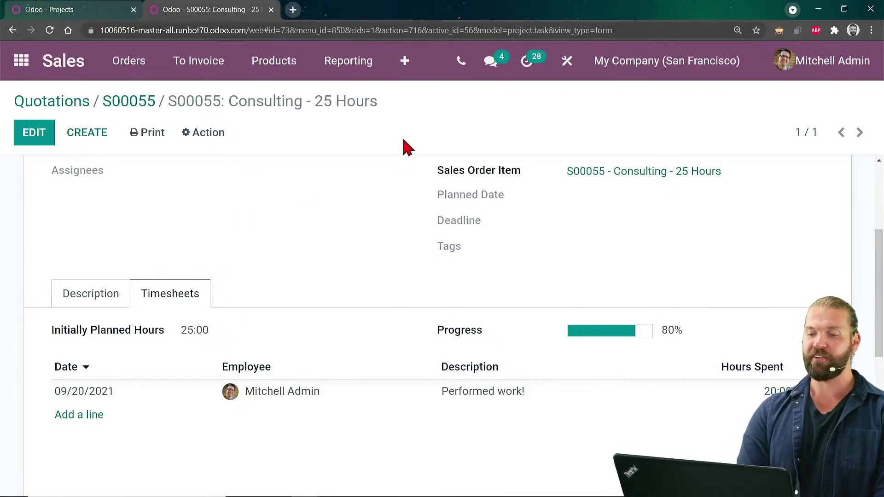
- Return to the sales order and examine its delivered quantity and the planned Order Upsell activity
{"action": "left_click_drag", "start_coordinate": [102, 101], "coordinate": [288, 101]}
{"action": "left_click", "coordinate": [289, 101]}
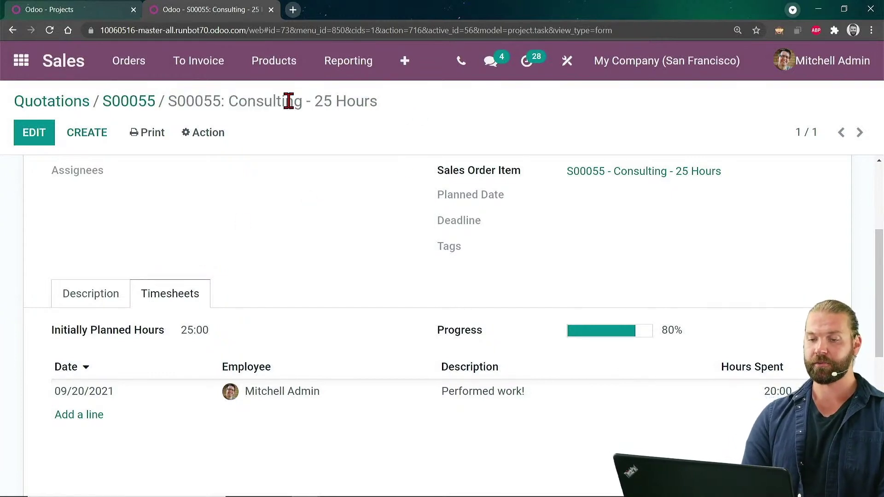
{"action": "left_click", "coordinate": [149, 108]}
{"action": "middle_click", "coordinate": [387, 197]}
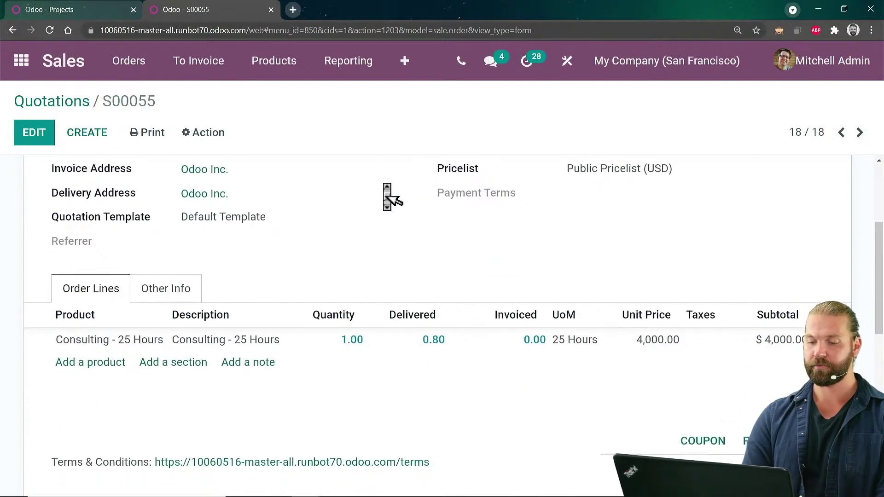
{"action": "middle_click", "coordinate": [338, 276]}
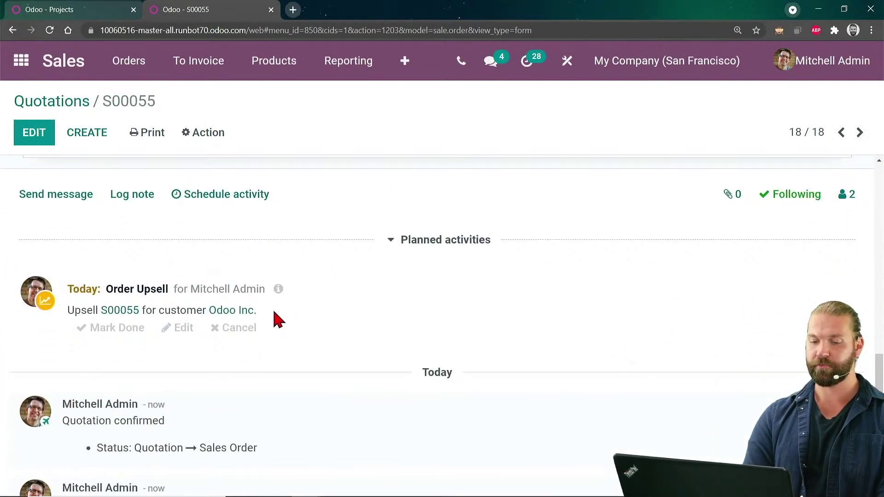
{"action": "left_click_drag", "start_coordinate": [259, 314], "coordinate": [152, 313]}
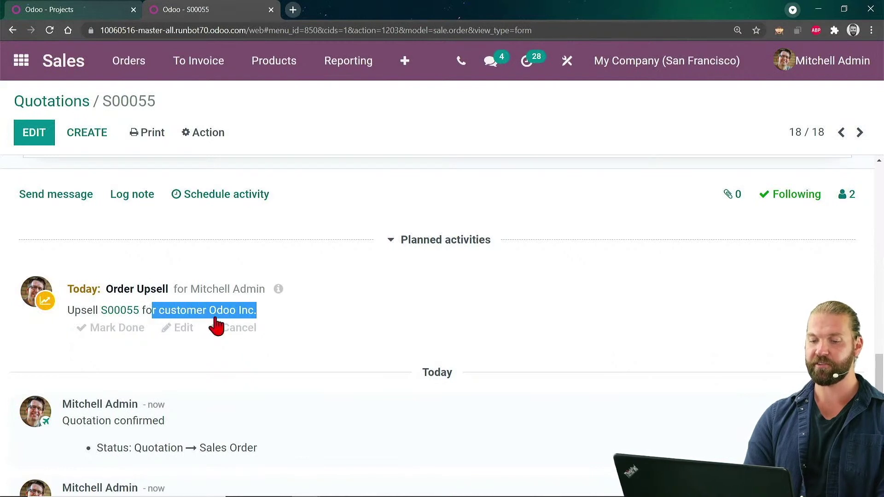
{"action": "left_click", "coordinate": [310, 328]}
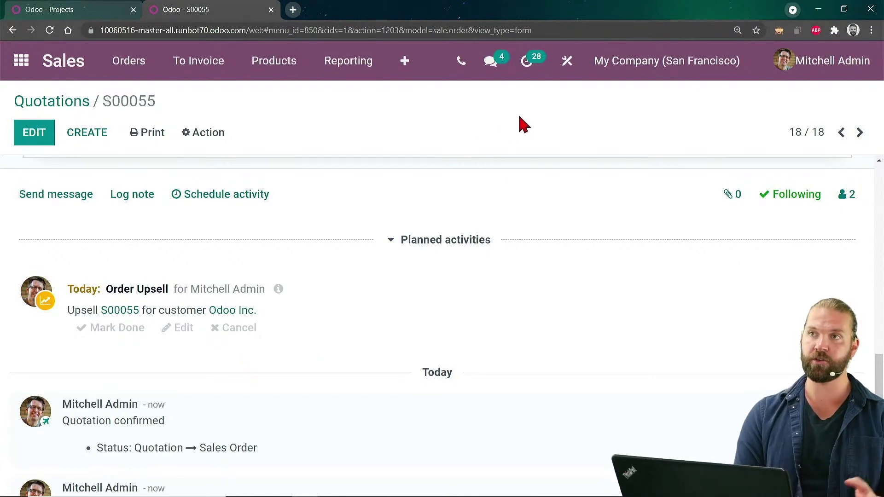
- Open the Odoo Inc. order from today's sales order activities, and switch back to the Projects overview in the other browser tab
{"action": "left_click", "coordinate": [527, 65]}
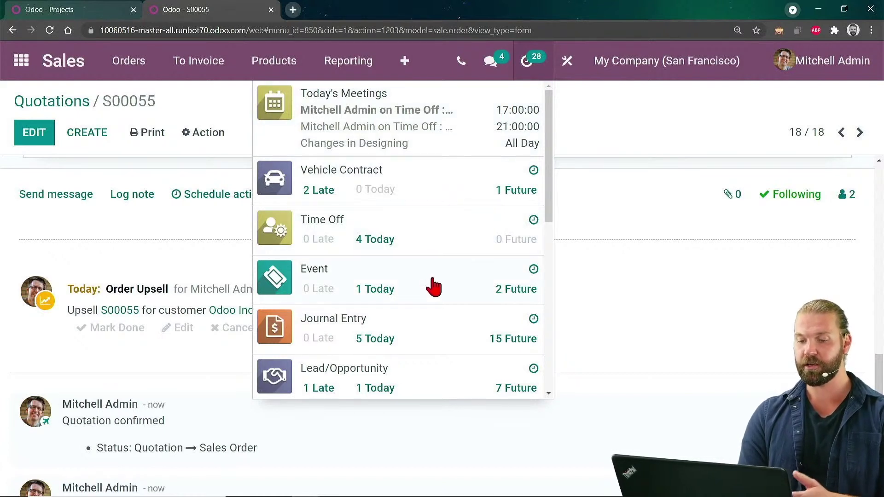
{"action": "middle_click", "coordinate": [444, 284]}
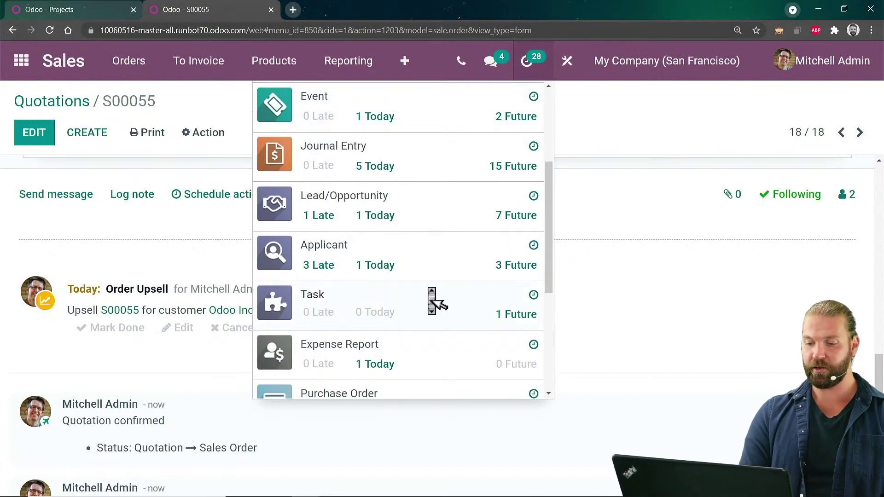
{"action": "left_click", "coordinate": [393, 299]}
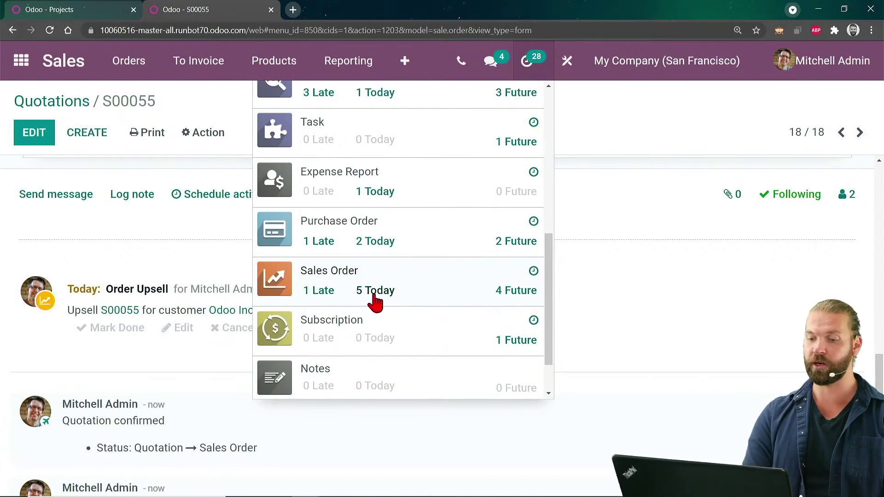
{"action": "left_click", "coordinate": [375, 300]}
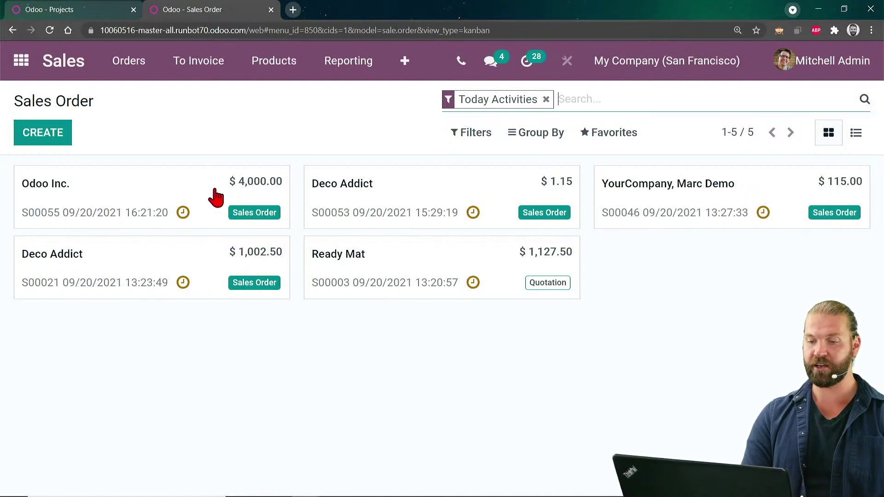
{"action": "left_click", "coordinate": [192, 207]}
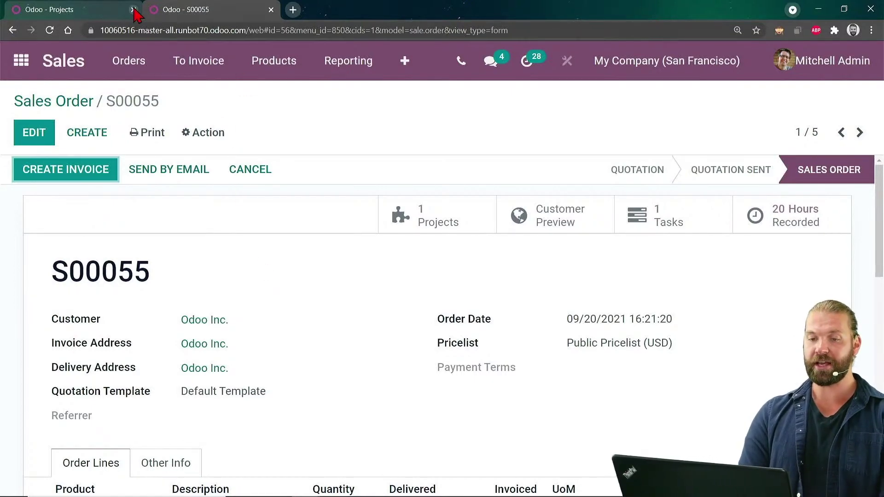
{"action": "left_click", "coordinate": [98, 14]}
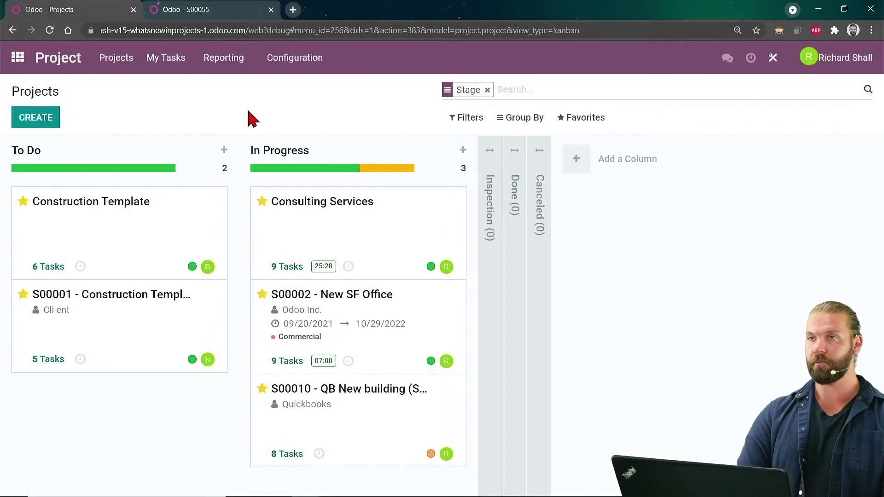